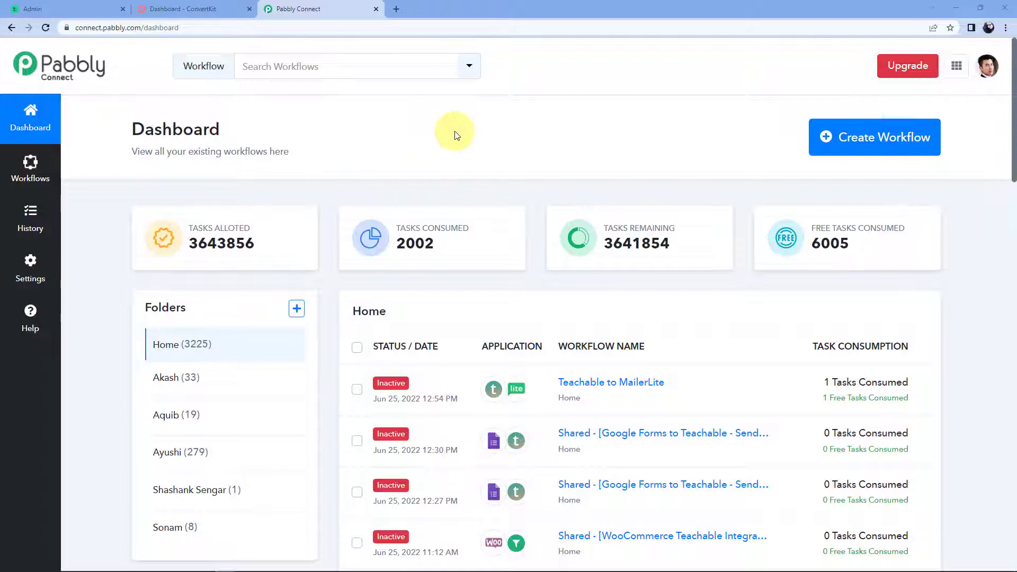
# Load pabbly.com/connect/ in a new Chrome tab.
pyautogui.click(396, 9)
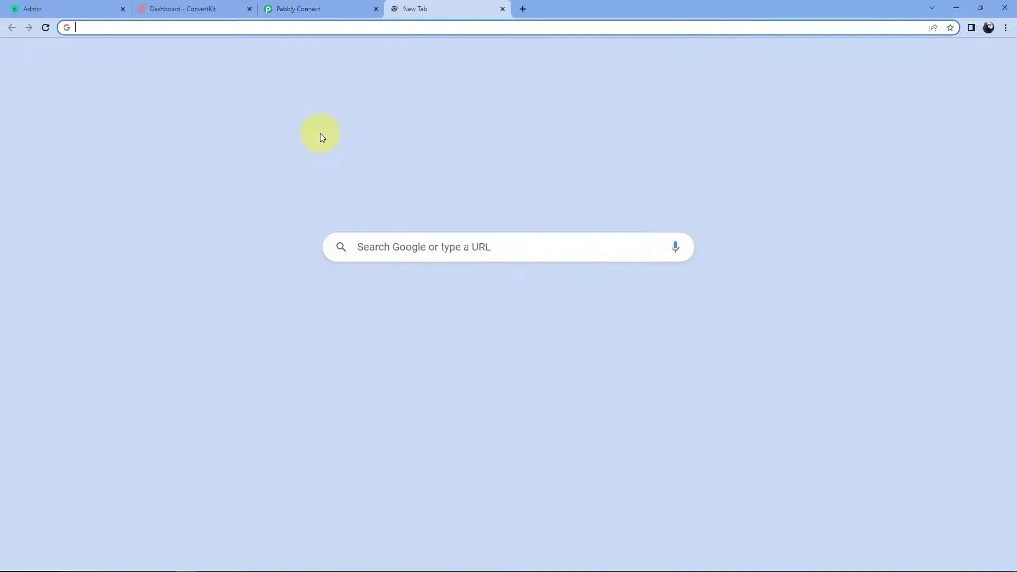
pyautogui.write('pab')
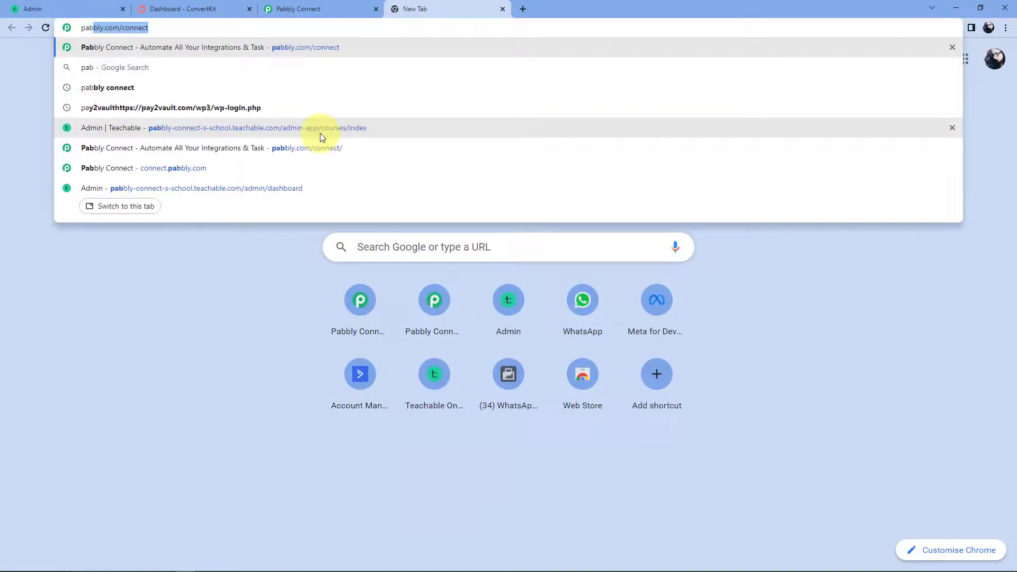
pyautogui.write('bly.com')
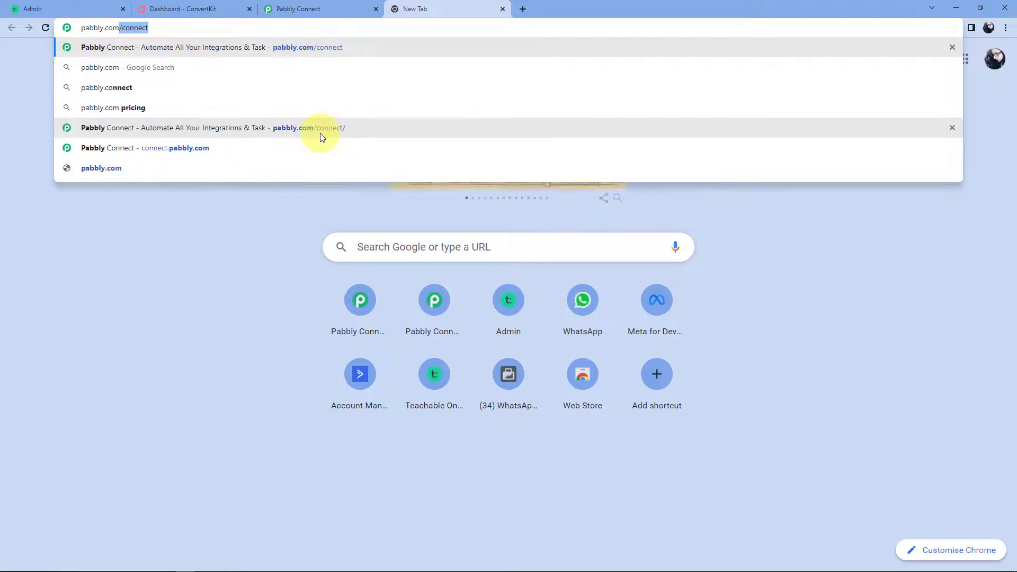
pyautogui.write('/connect/')
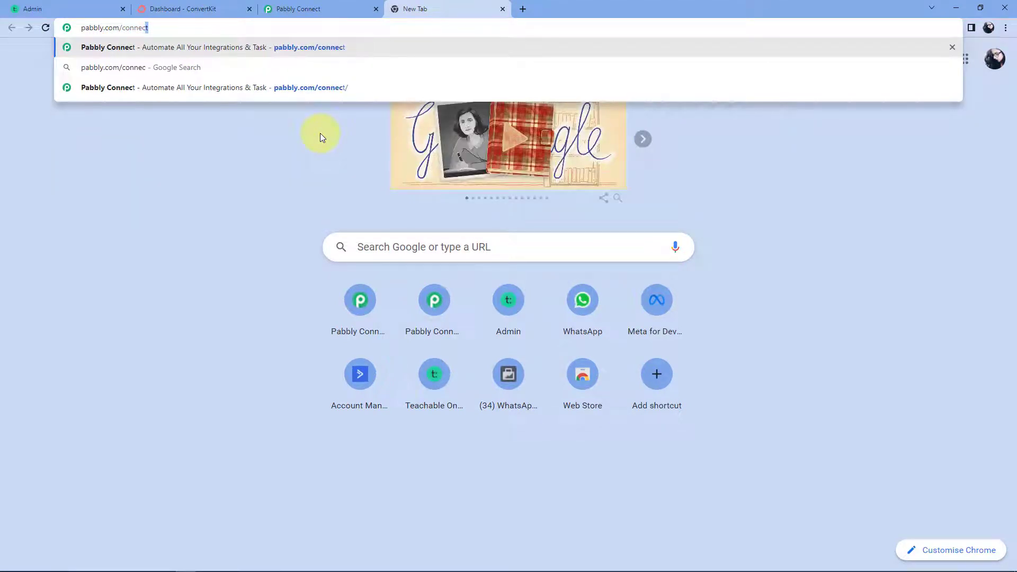
pyautogui.press('Return')
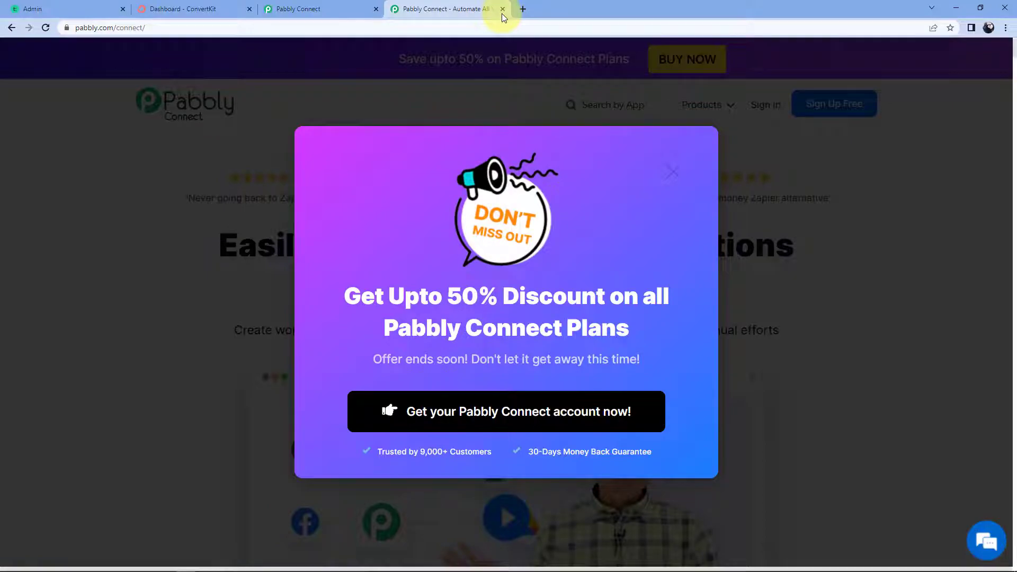
# Close the website tab, create the workflow 'Teachable to ConvertKit' and collapse its trigger step.
pyautogui.click(503, 8)
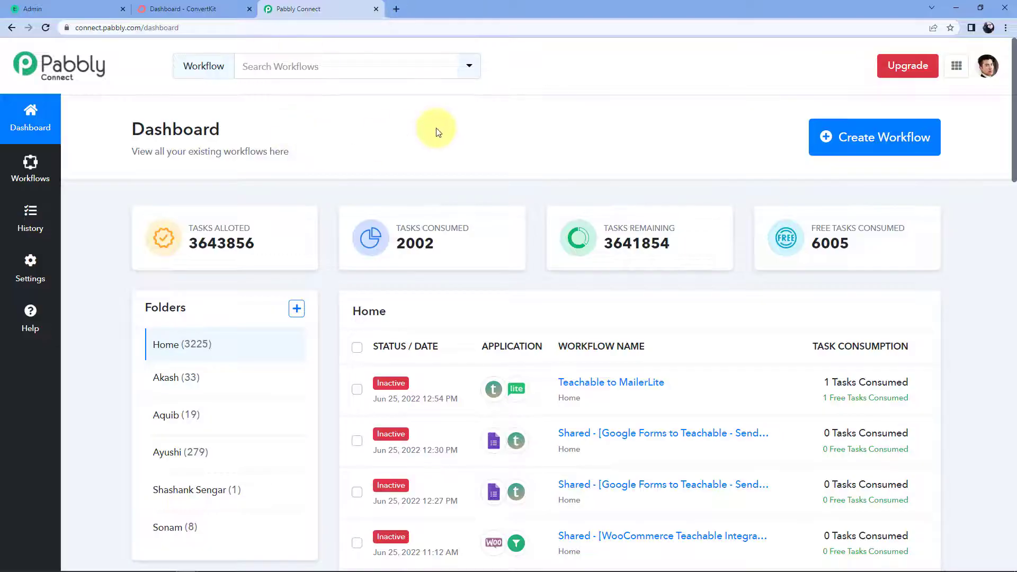
pyautogui.click(858, 141)
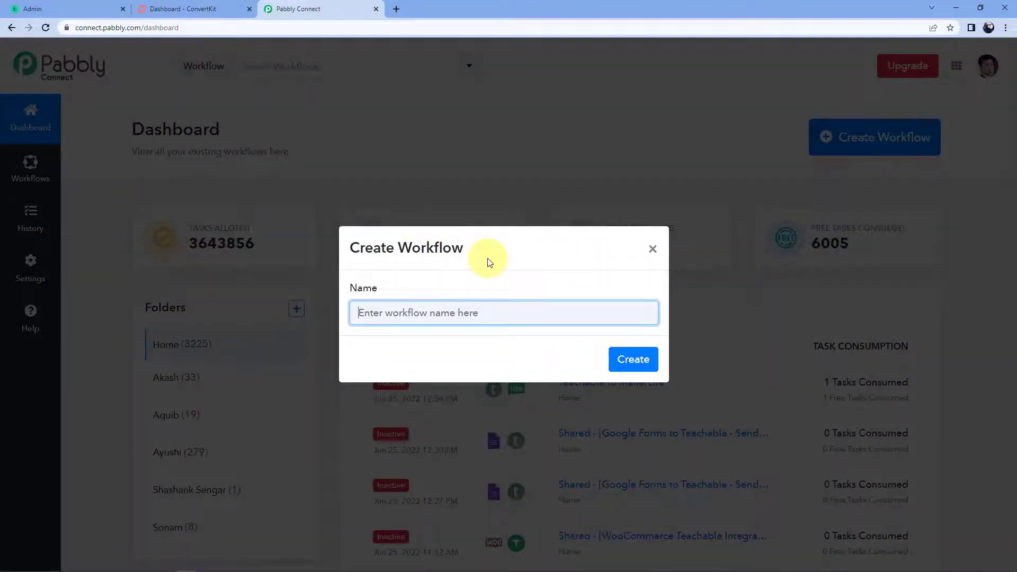
pyautogui.write('Teacha')
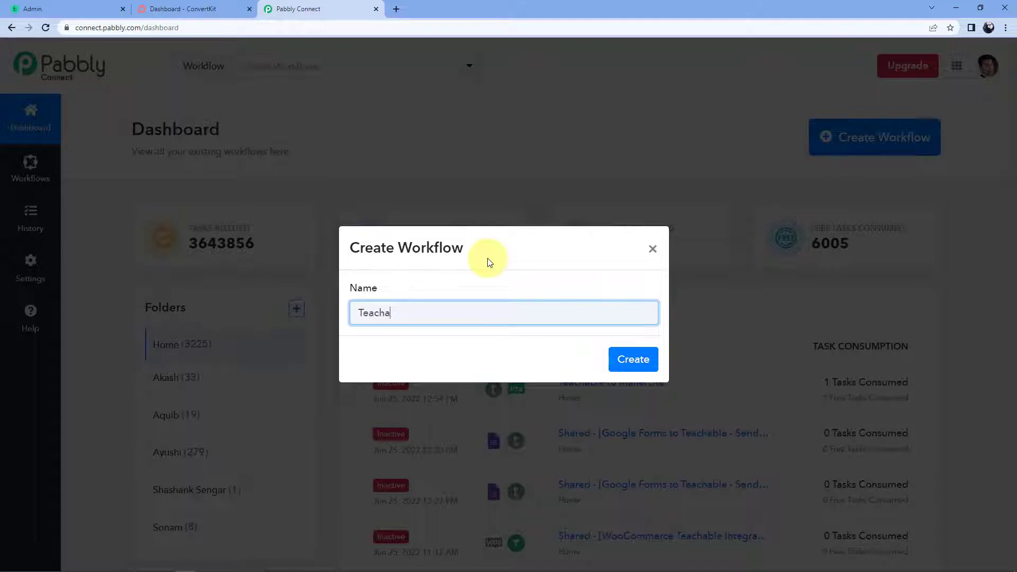
pyautogui.write('ble to ConvertKit')
pyautogui.click(629, 358)
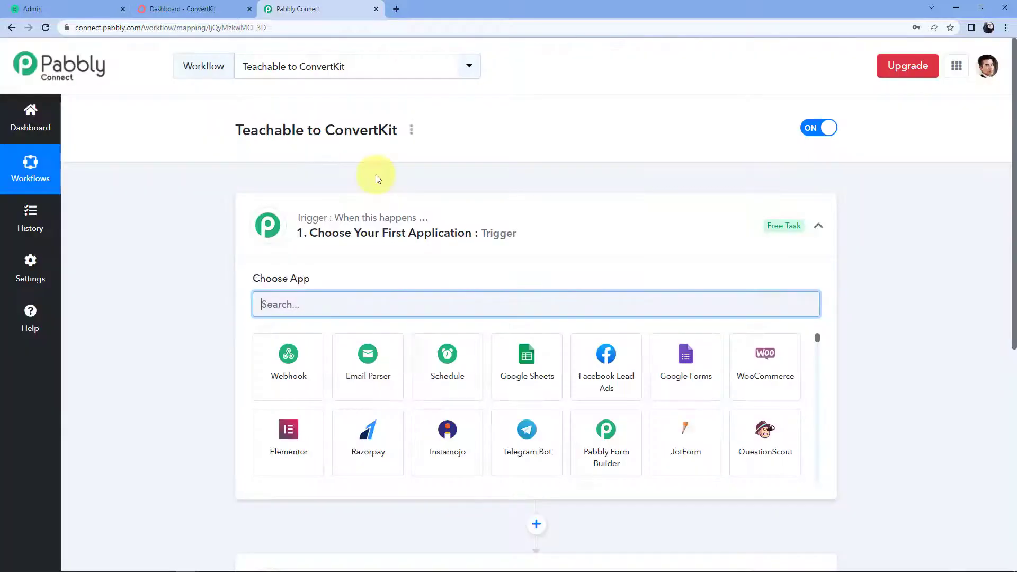
pyautogui.click(511, 219)
pyautogui.scroll(-1, 186, 193)
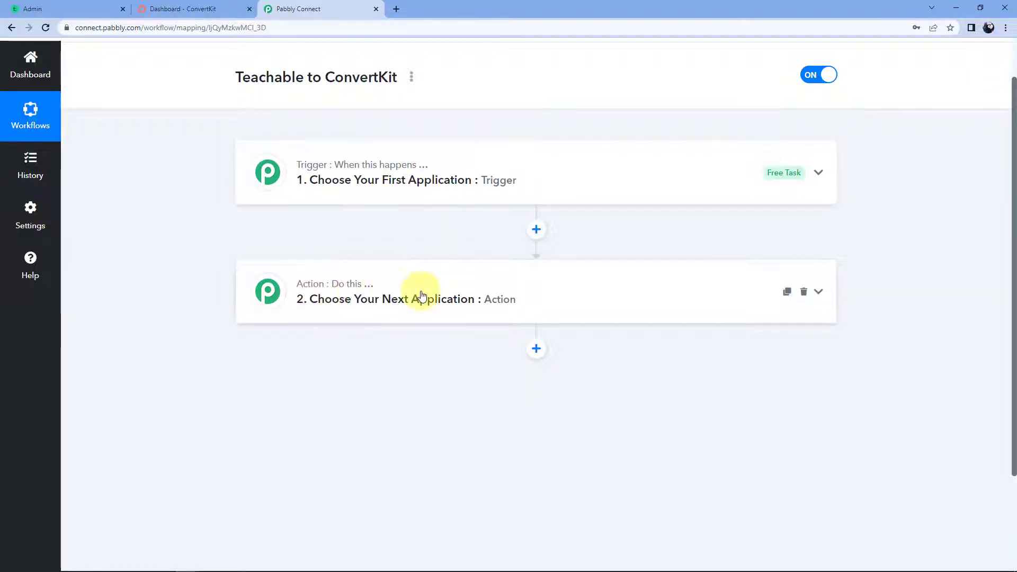
# Pick Teachable as the trigger app with the New Enrollment event, then copy the webhook URL.
pyautogui.click(511, 167)
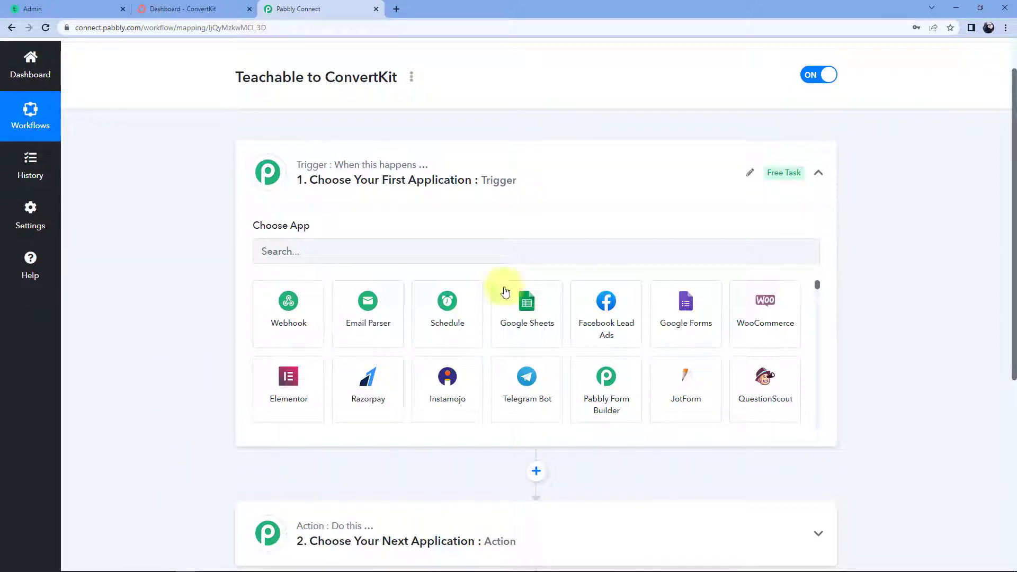
pyautogui.click(309, 254)
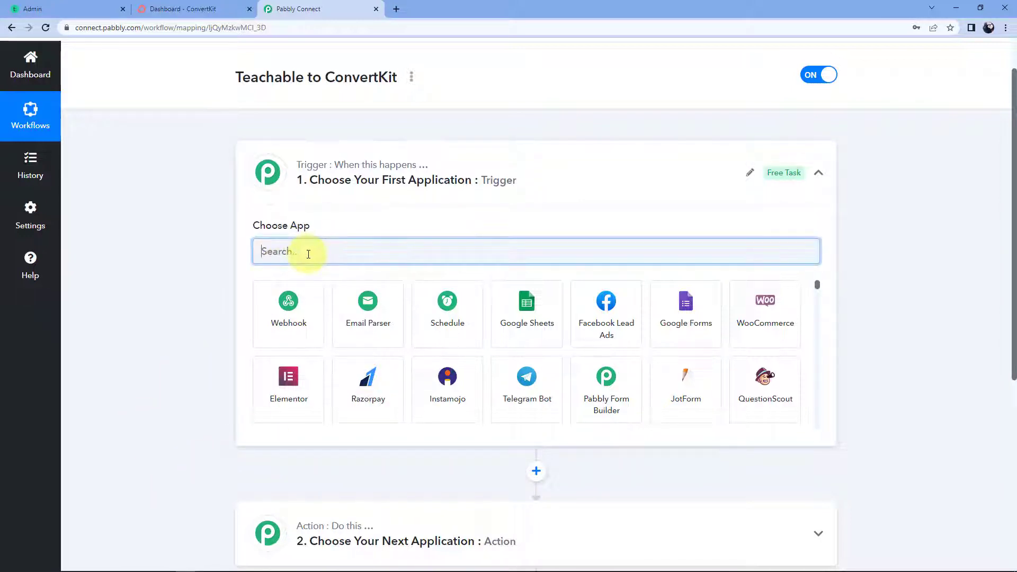
pyautogui.write('Teachable')
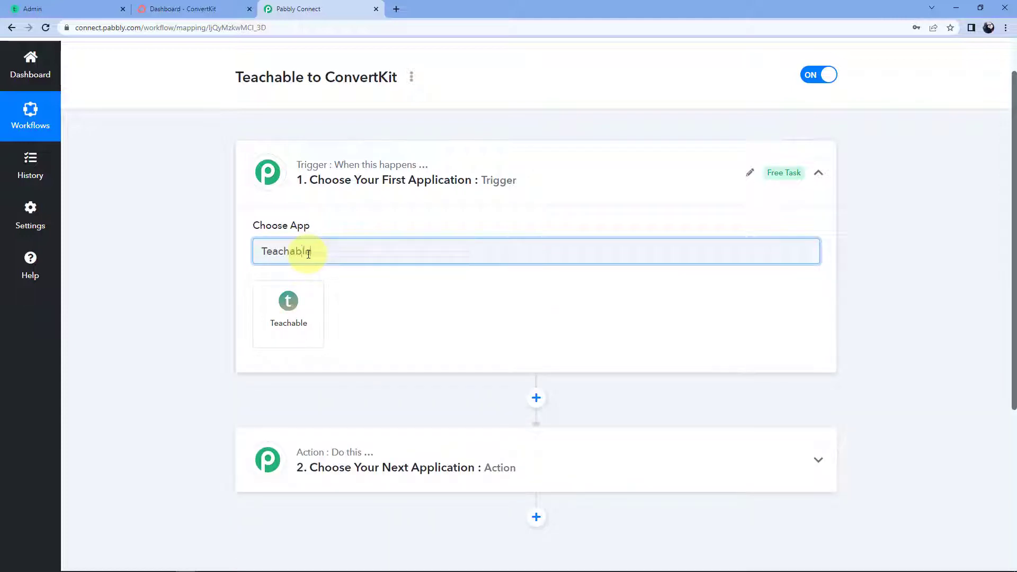
pyautogui.click(305, 292)
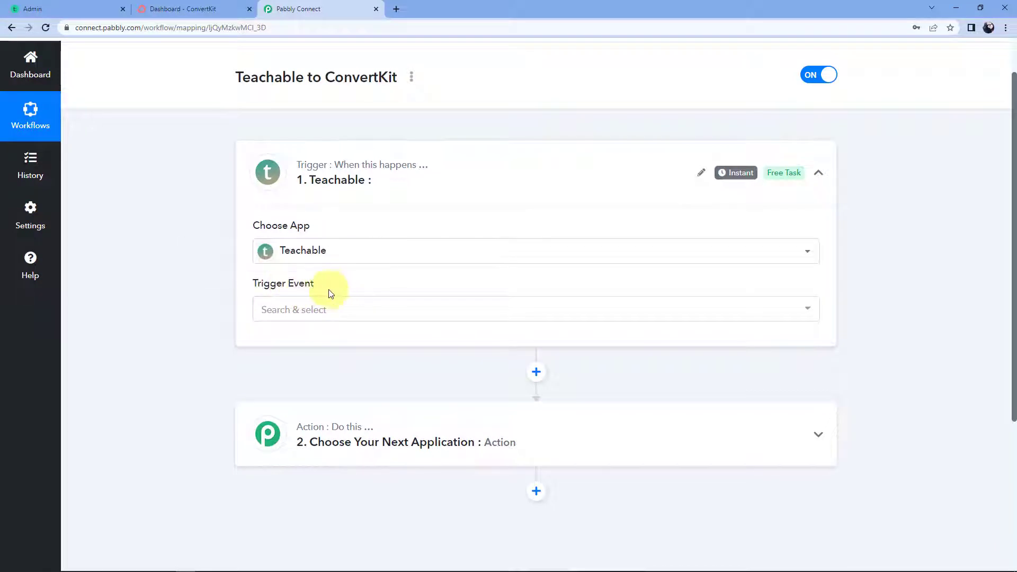
pyautogui.click(310, 315)
pyautogui.click(359, 386)
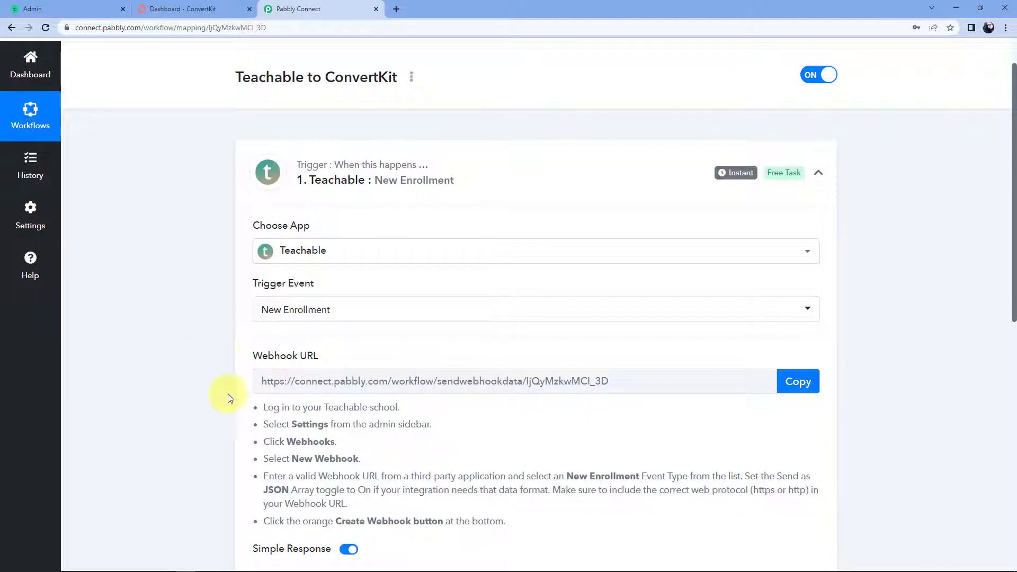
pyautogui.scroll(-1, 220, 374)
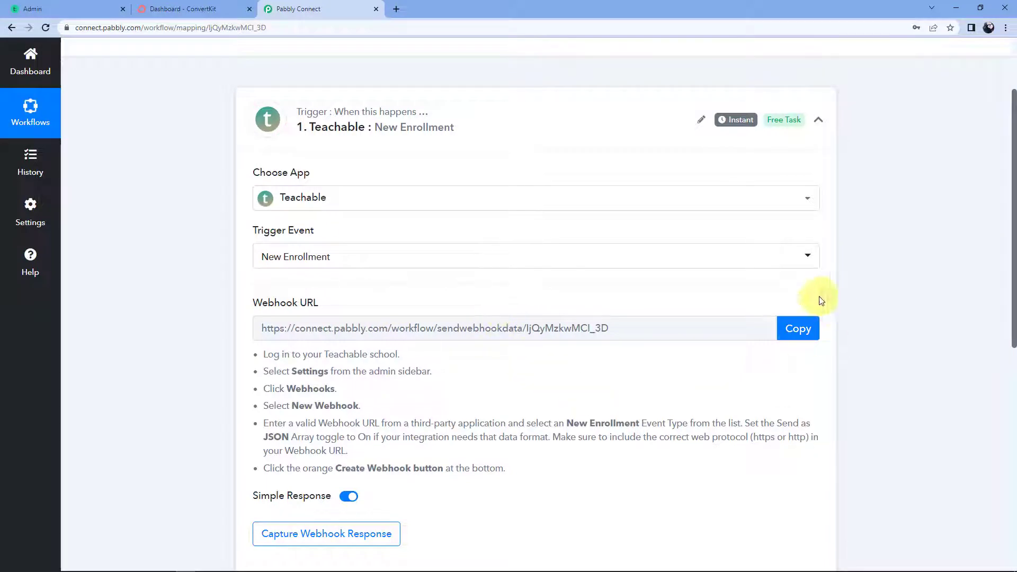
pyautogui.click(789, 332)
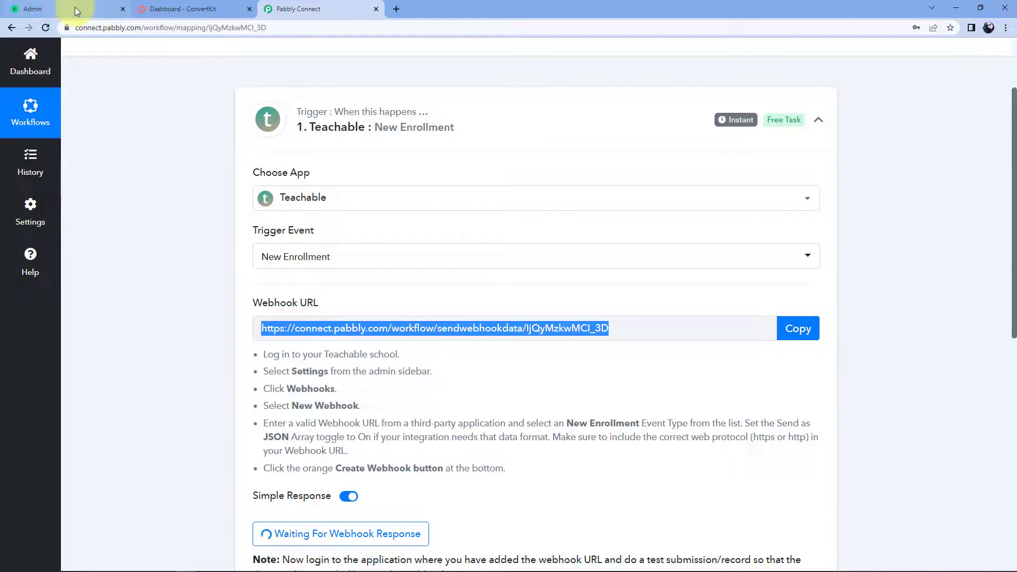
# In the Teachable admin, go to Settings > Webhooks and start adding a webhook.
pyautogui.click(74, 8)
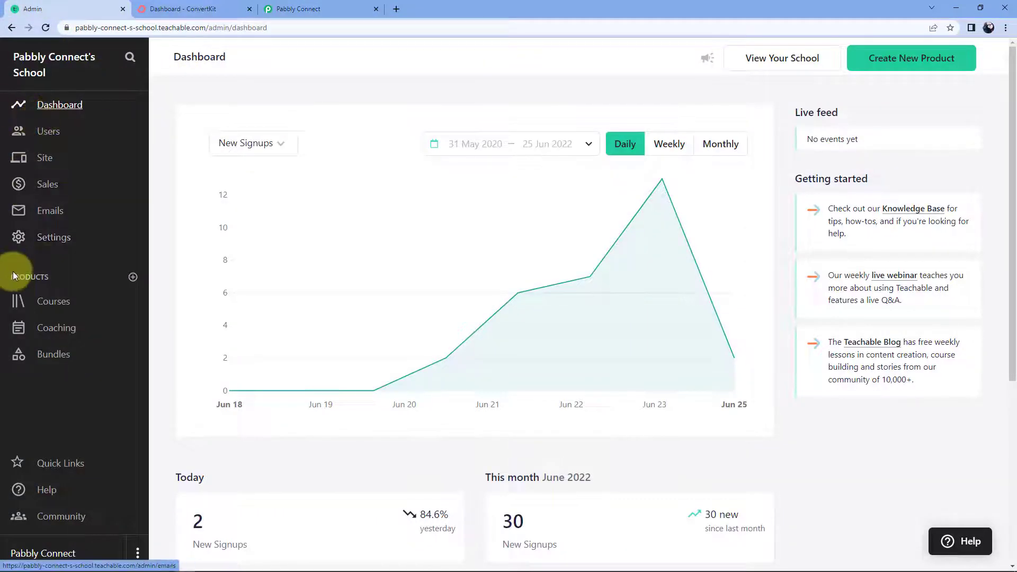
pyautogui.click(52, 238)
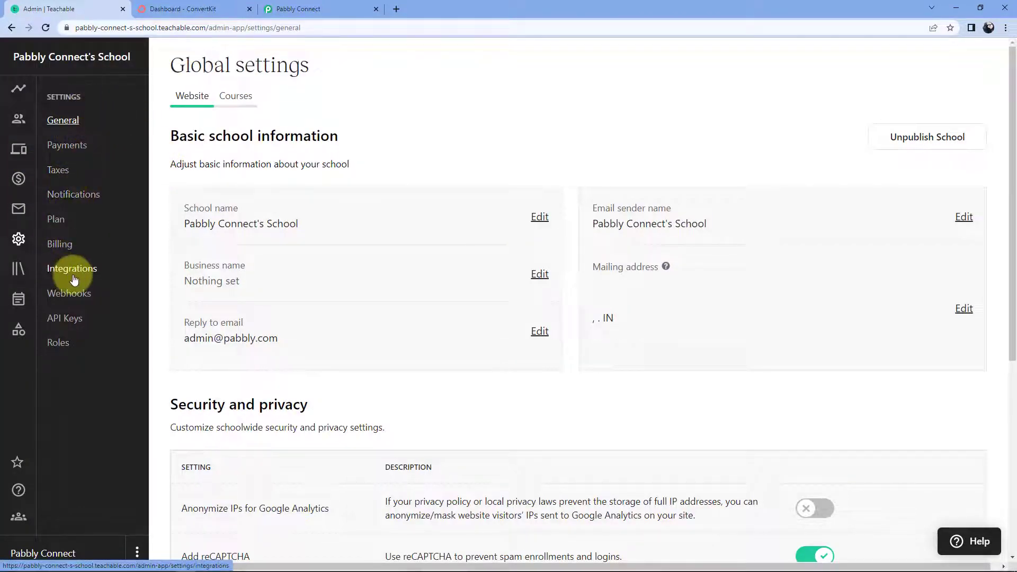
pyautogui.click(69, 299)
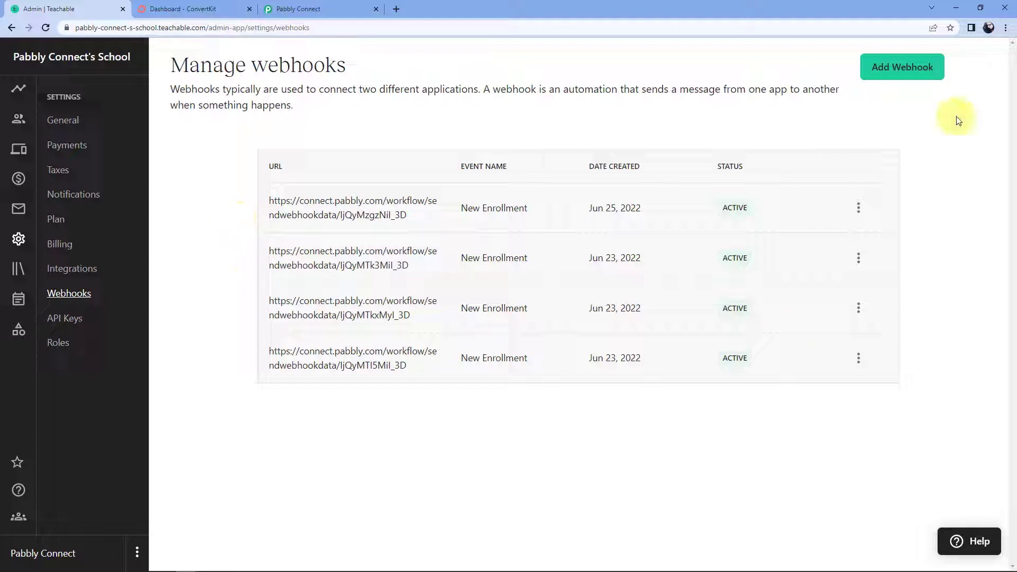
pyautogui.click(893, 78)
# Paste the Pabbly webhook URL, turn on the JSON array payload and select New Enrollment.
pyautogui.click(368, 191)
pyautogui.rightClick(368, 192)
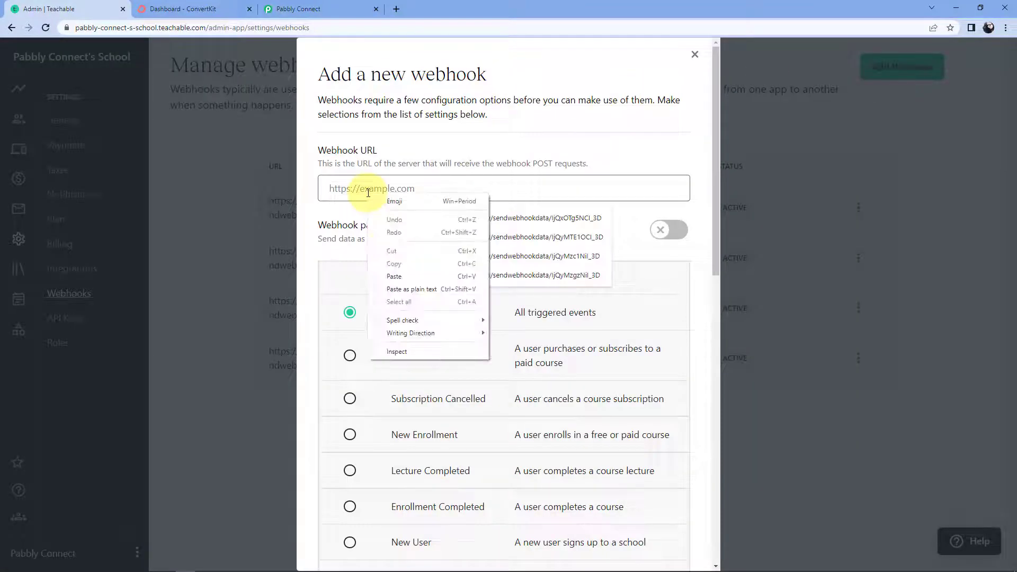
pyautogui.click(394, 276)
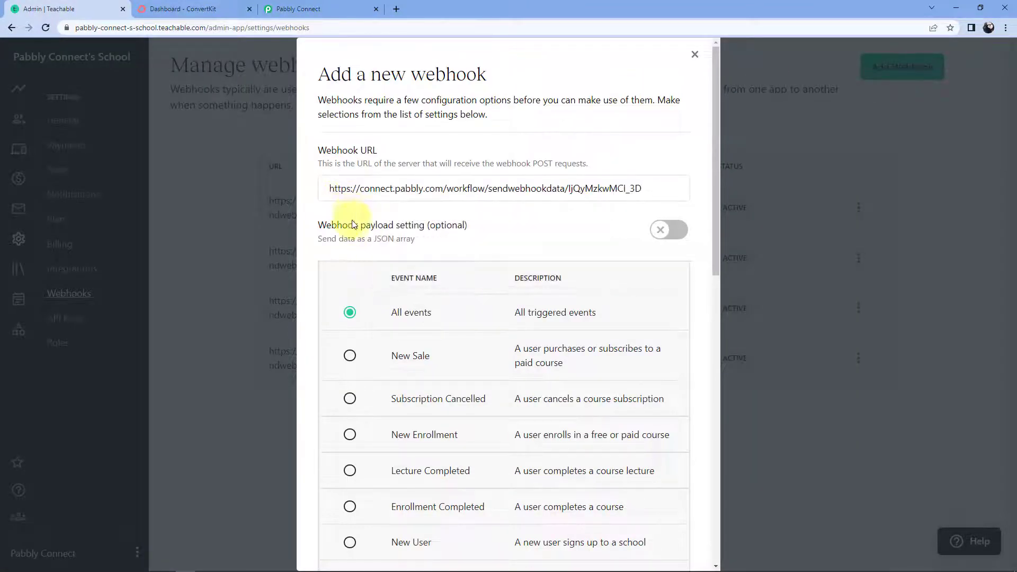
pyautogui.click(659, 232)
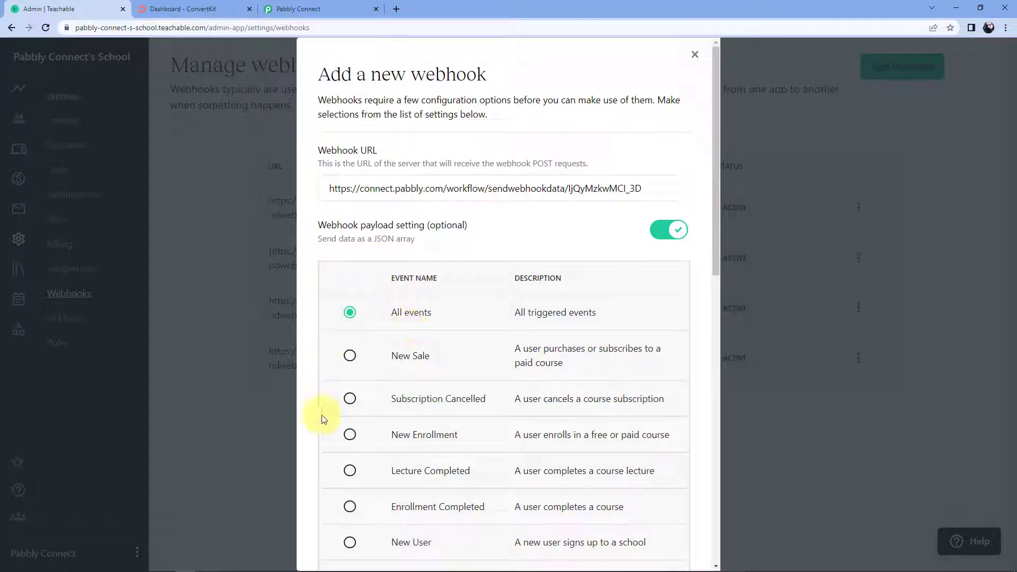
pyautogui.click(348, 434)
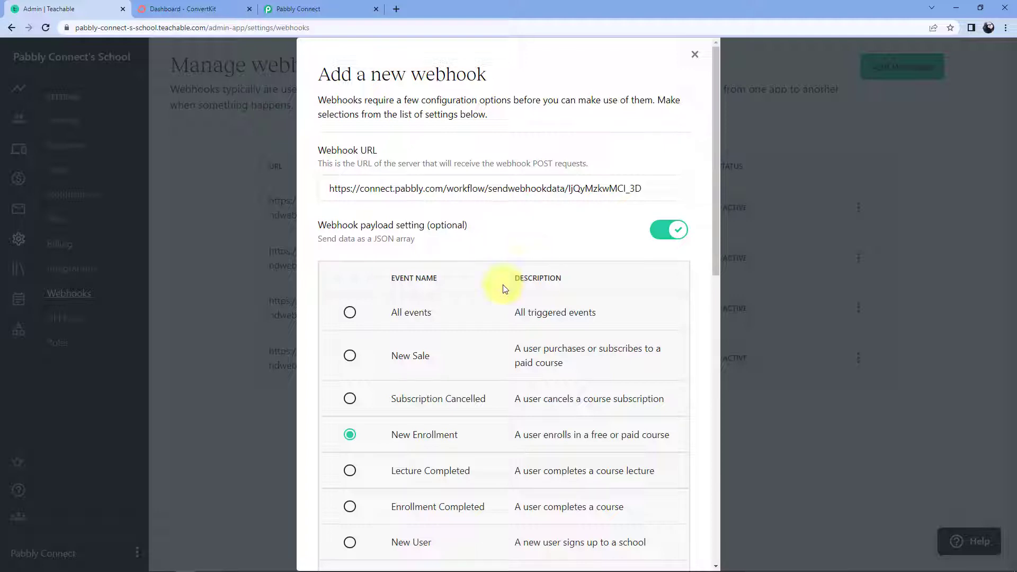
# Reread the webhook setup instructions on the Pabbly Connect tab.
pyautogui.click(313, 9)
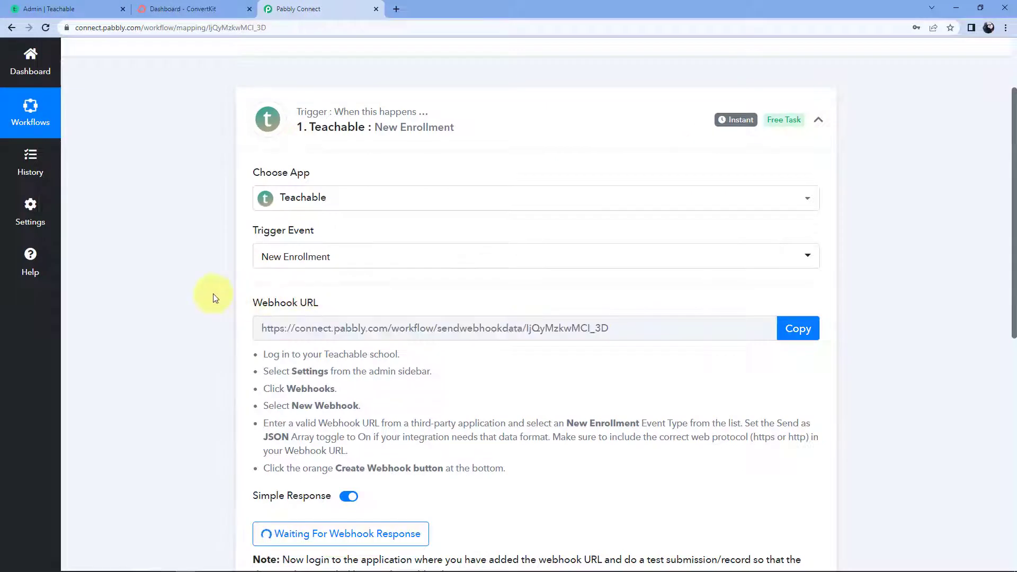
pyautogui.scroll(-2, 213, 293)
pyautogui.moveTo(260, 247); pyautogui.dragTo(522, 365)
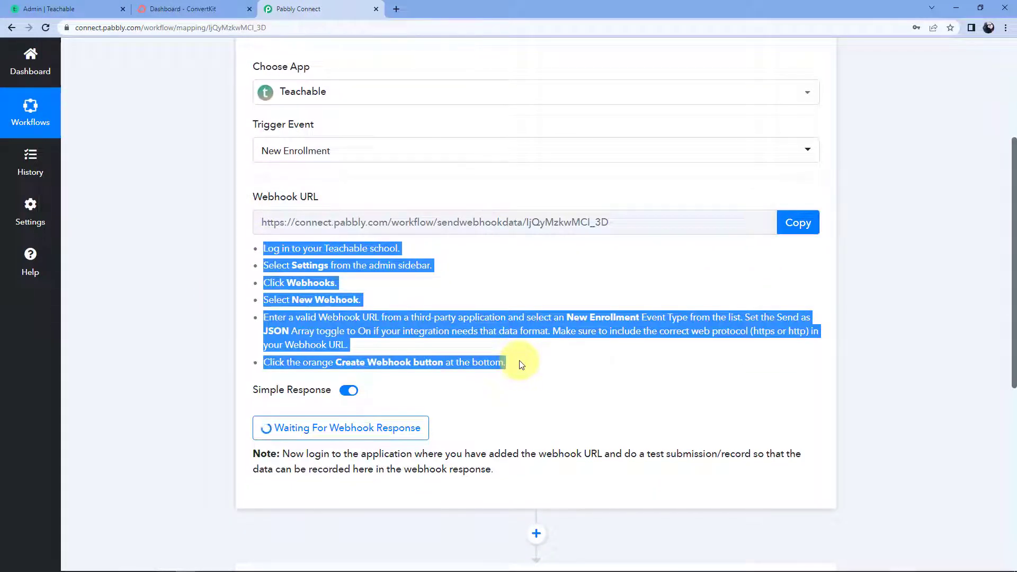
# Save the new Teachable webhook, then return to the Pabbly Connect tab.
pyautogui.click(72, 8)
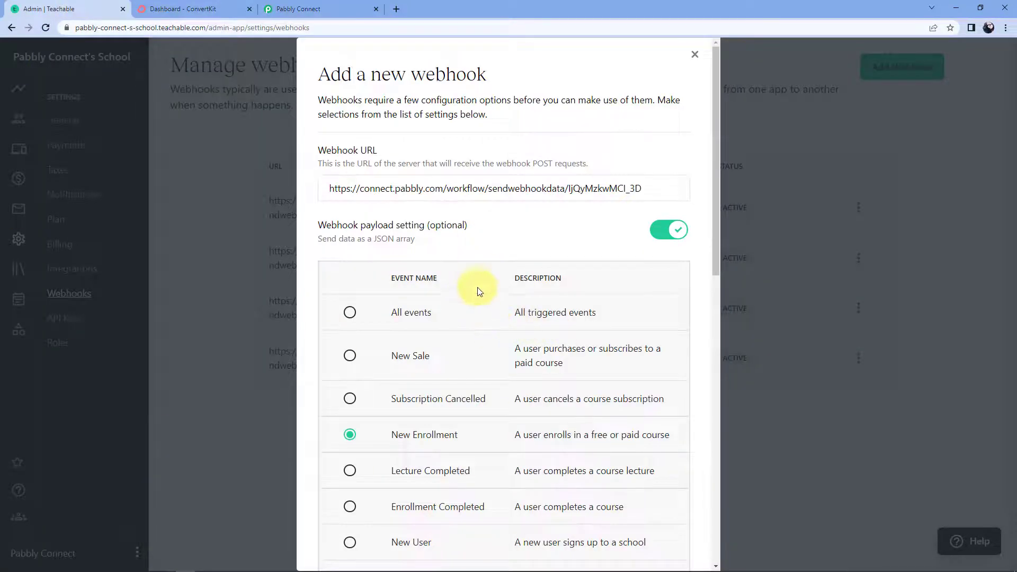
pyautogui.scroll(-1, 478, 294)
pyautogui.scroll(-9, 478, 295)
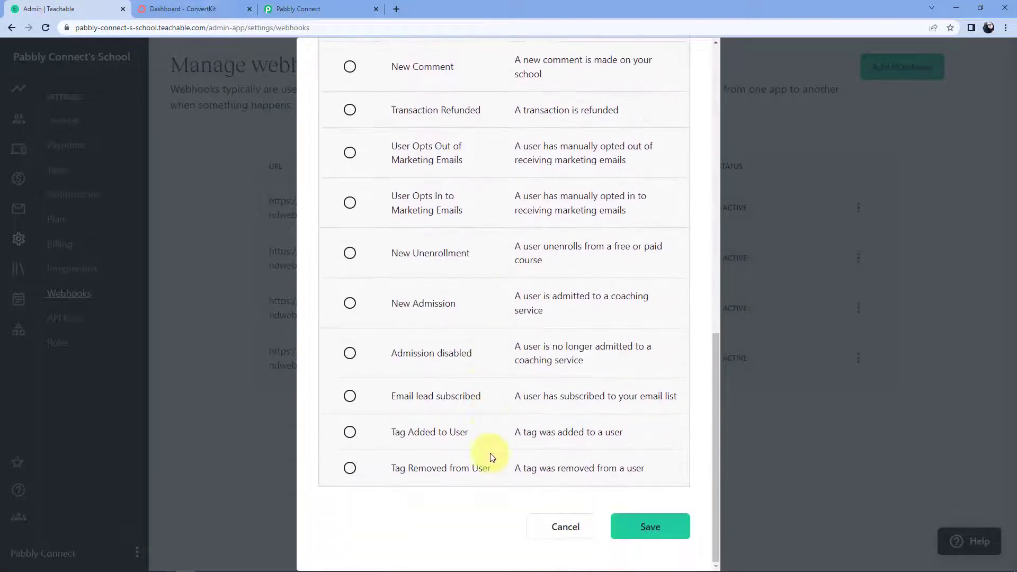
pyautogui.click(640, 530)
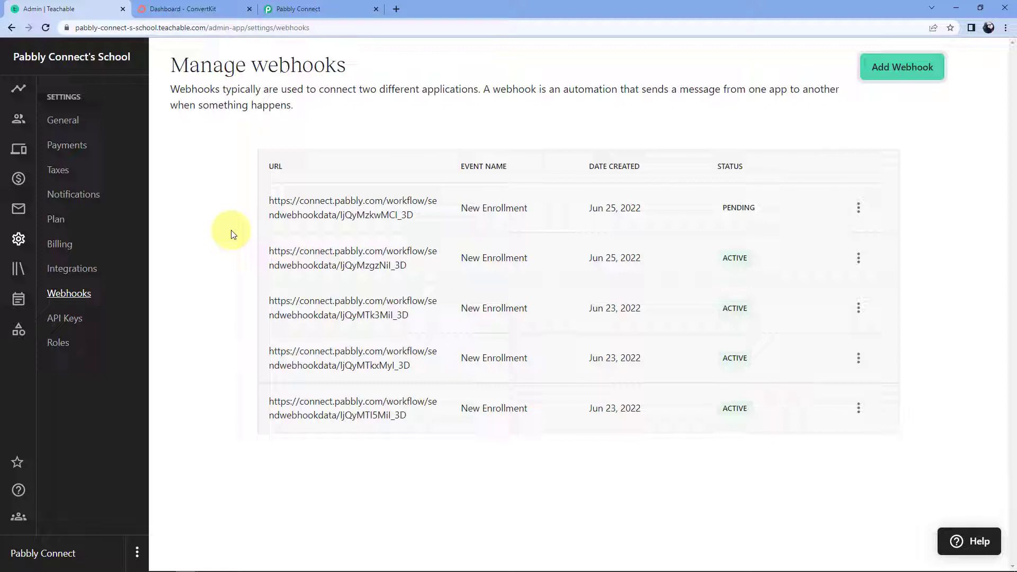
pyautogui.click(299, 8)
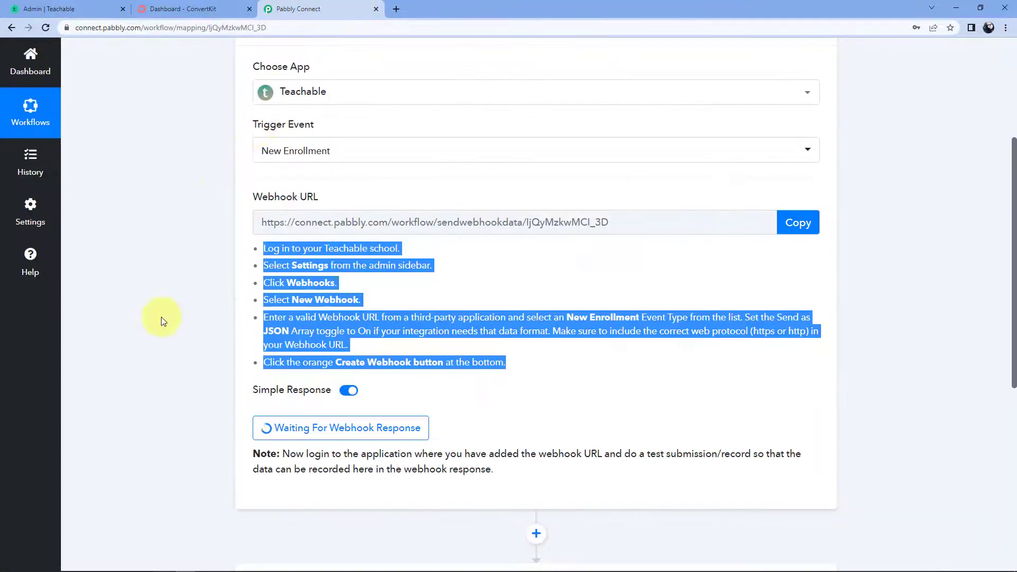
# Clear the highlighted text in Pabbly Connect and return to the Teachable webhooks page.
pyautogui.click(160, 374)
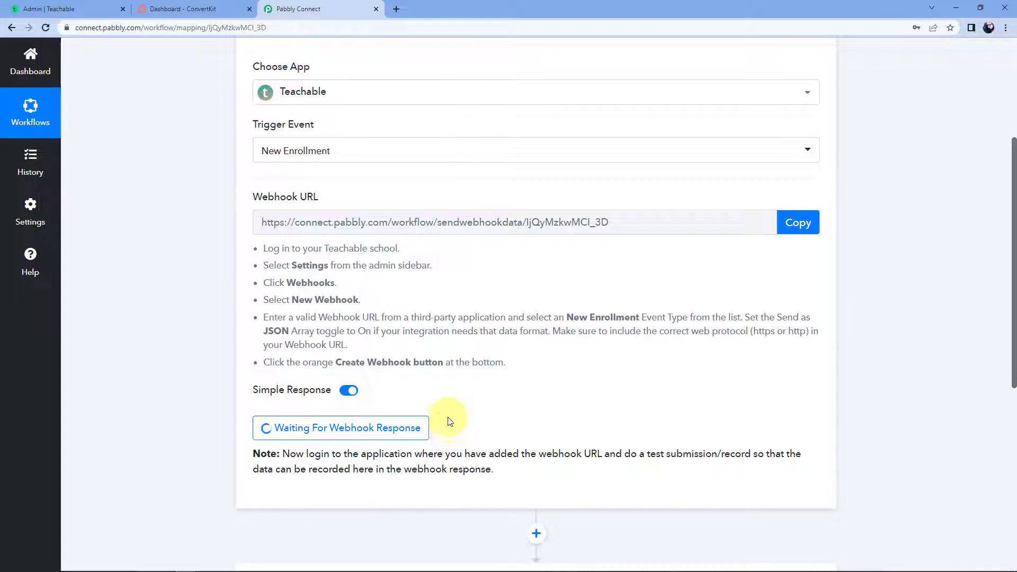
pyautogui.click(110, 6)
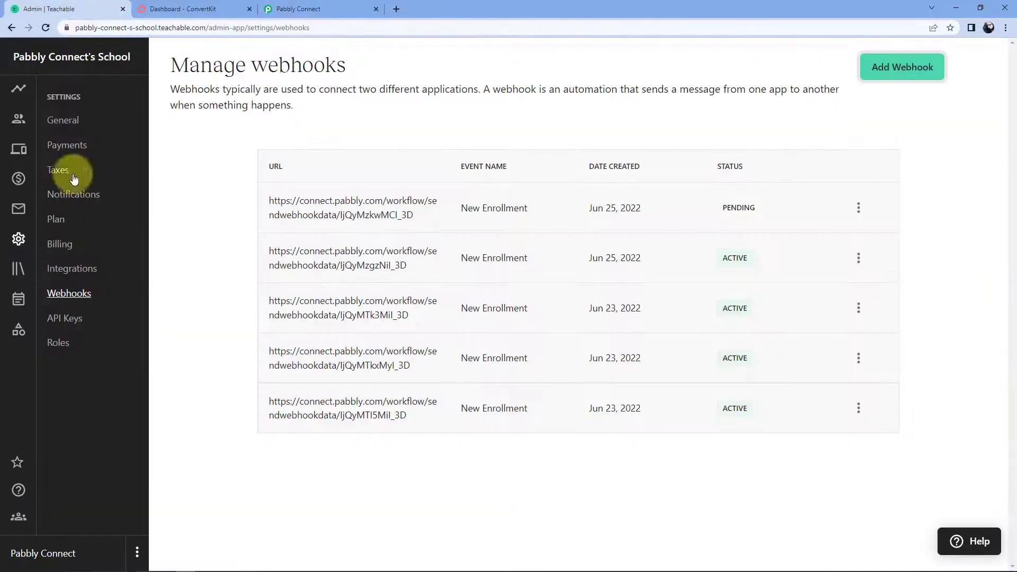
# Go to Courses > PHP for Beginners > Students and open the Add Students dialog.
pyautogui.click(21, 269)
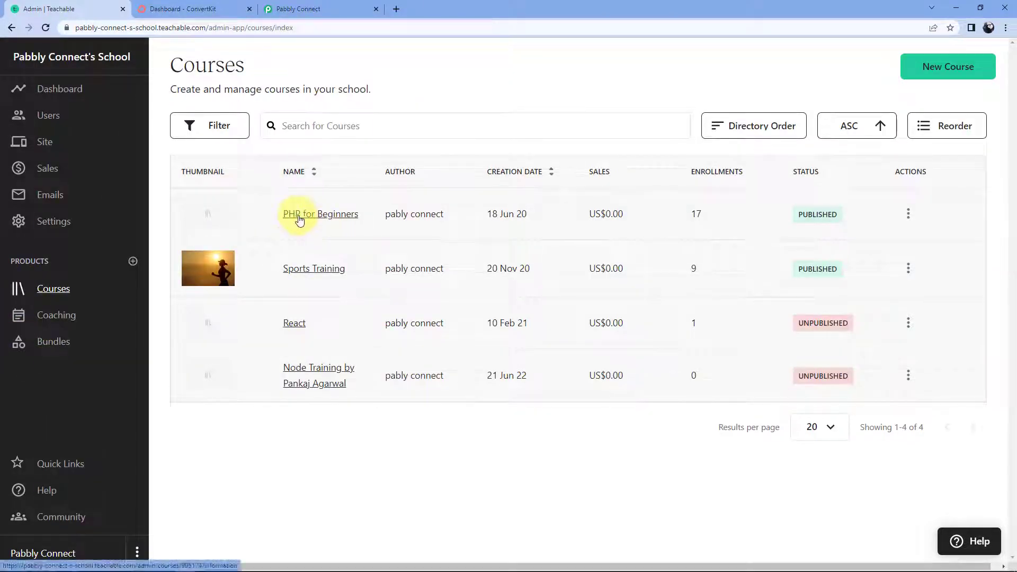
pyautogui.click(303, 217)
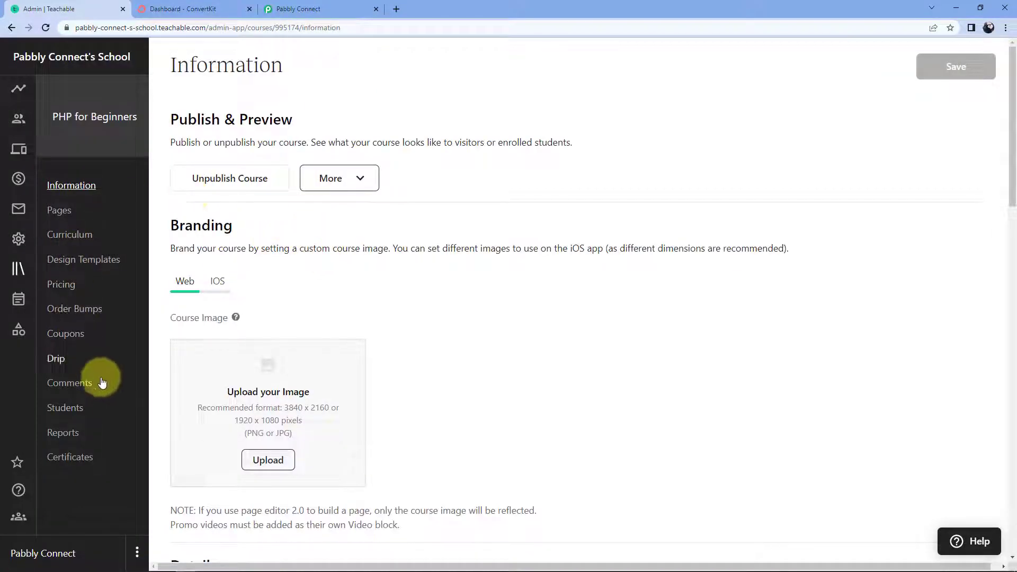
pyautogui.click(71, 412)
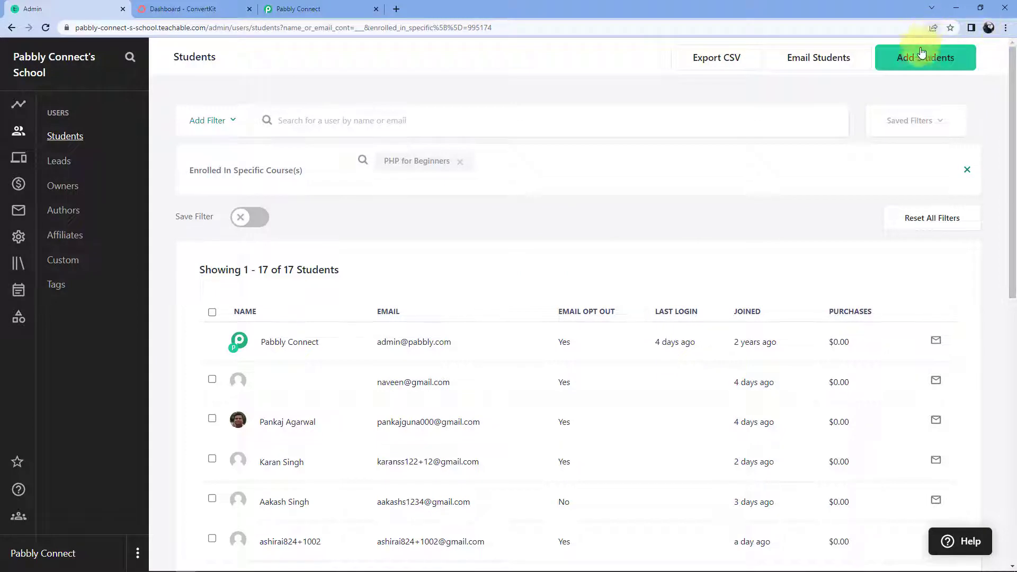
pyautogui.click(920, 64)
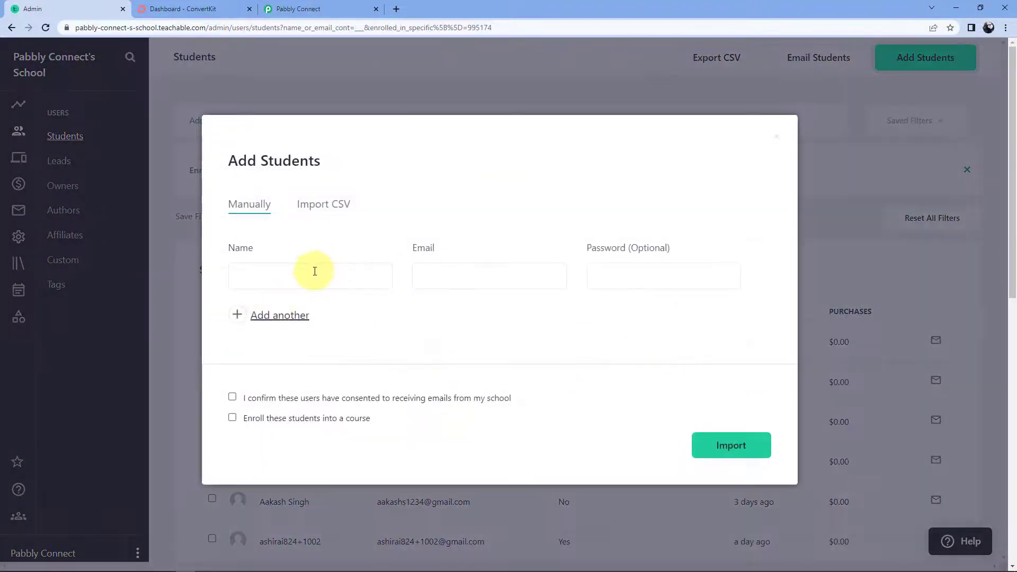
# Enter the new student's full name and e-mail address.
pyautogui.click(315, 271)
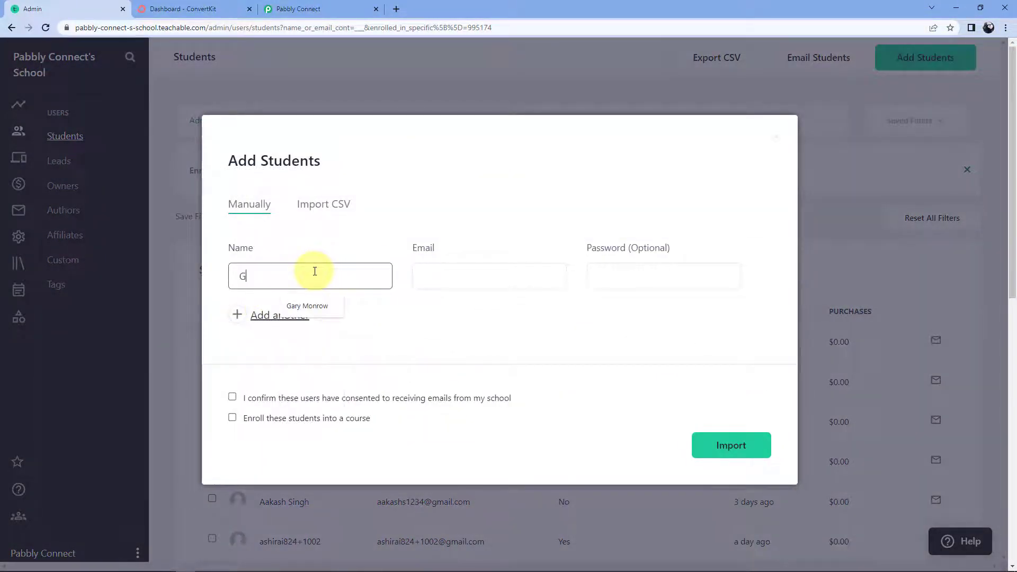
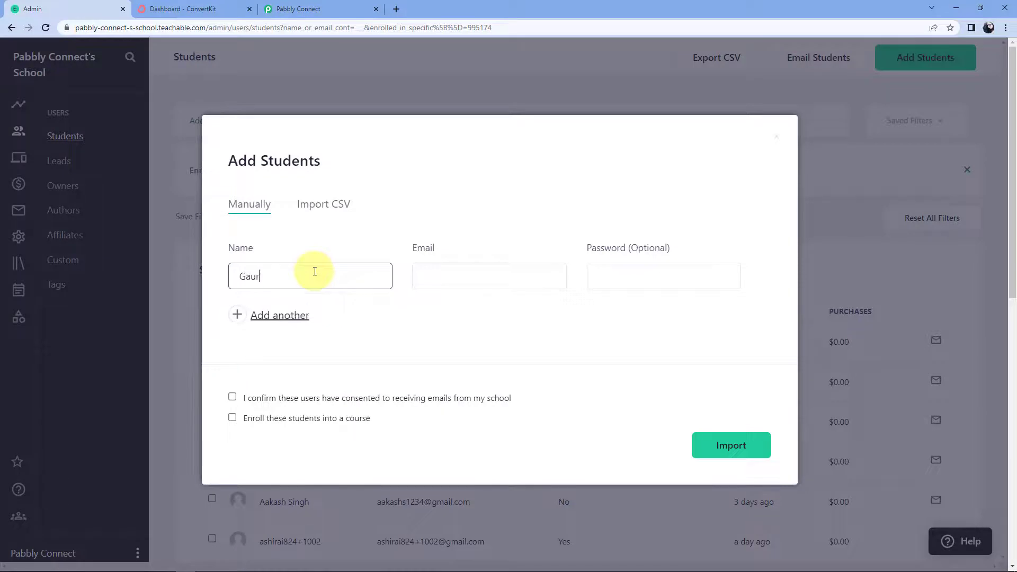
pyautogui.press('Tab')
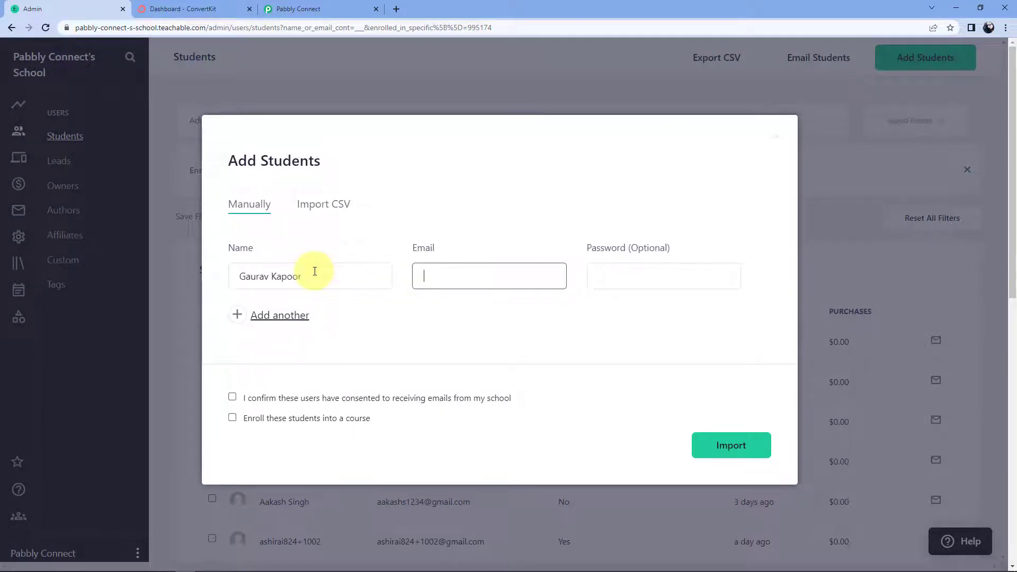
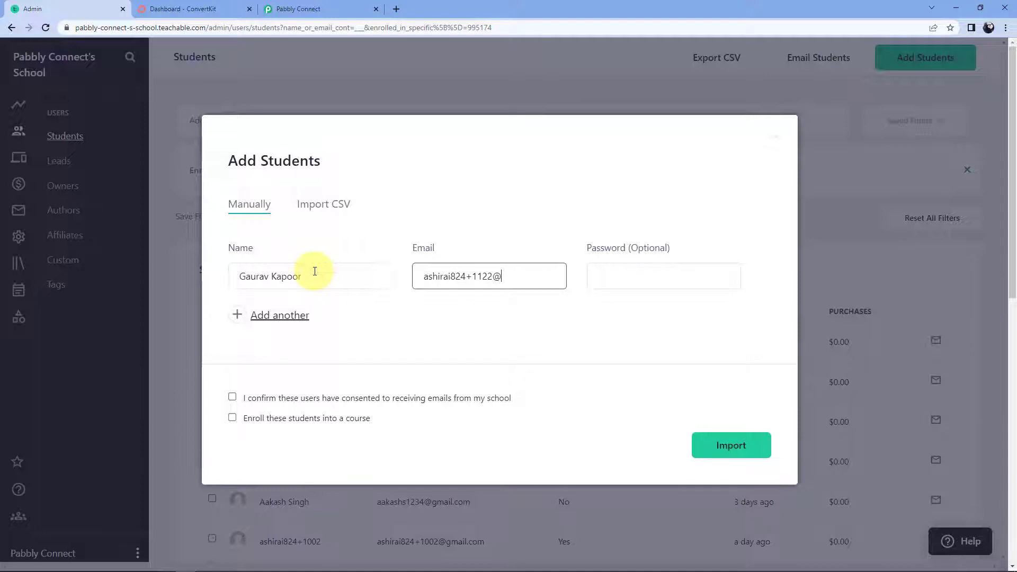
pyautogui.click(420, 302)
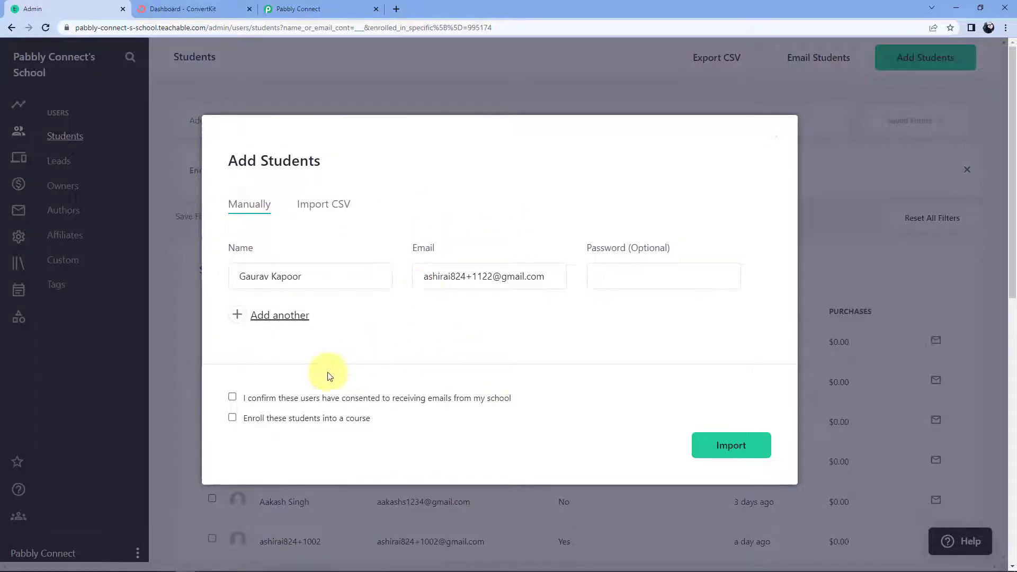
# Tick email consent, enroll the student in PHP for Beginners, and import.
pyautogui.click(233, 397)
pyautogui.click(232, 418)
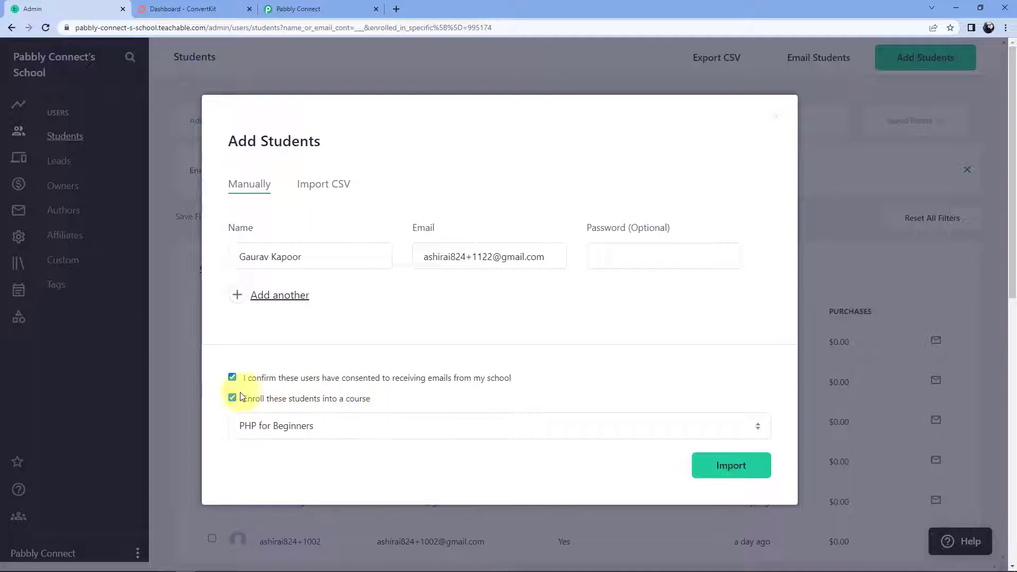
pyautogui.click(353, 428)
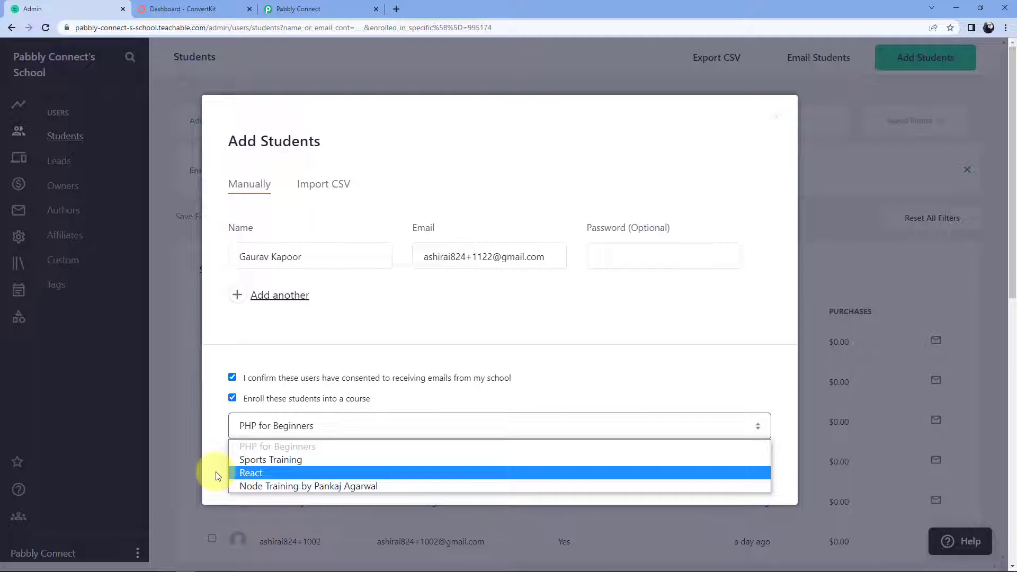
pyautogui.click(301, 448)
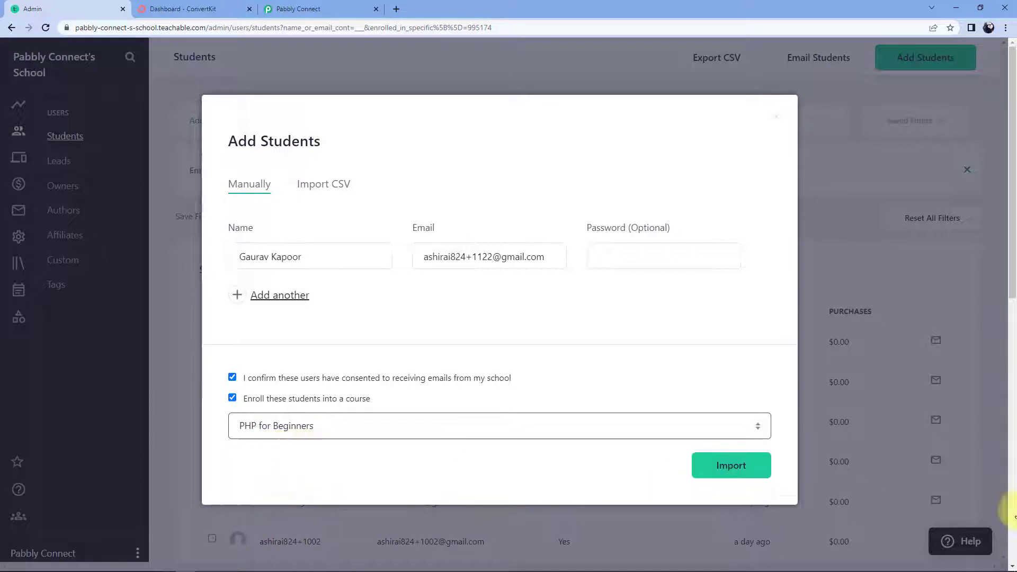
pyautogui.click(730, 465)
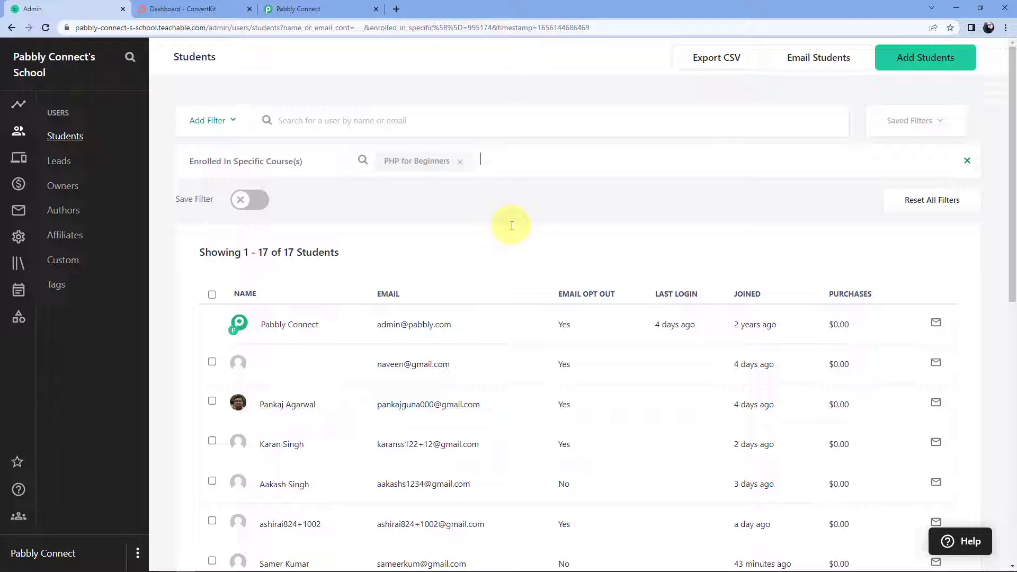
# Scroll the trigger's Response Received in Pabbly Connect to find the captured user name.
pyautogui.click(349, 5)
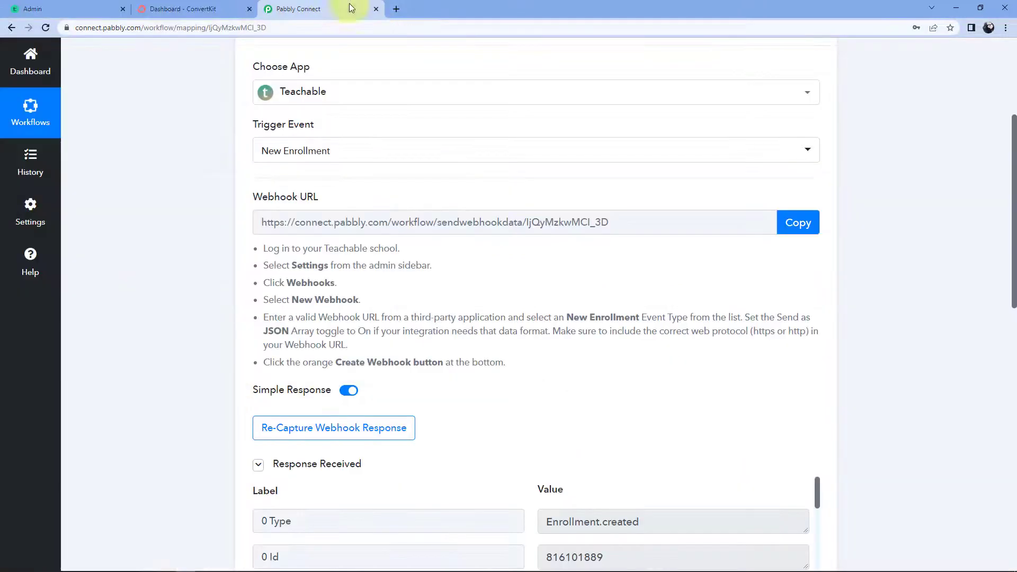
pyautogui.scroll(-4, 199, 264)
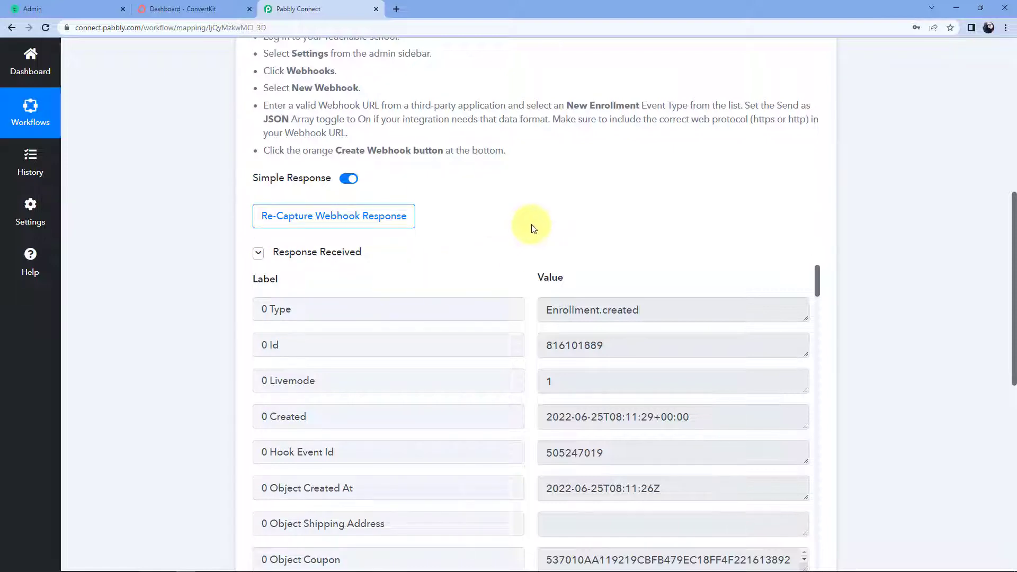
pyautogui.scroll(-1, 533, 229)
pyautogui.scroll(-5, 530, 233)
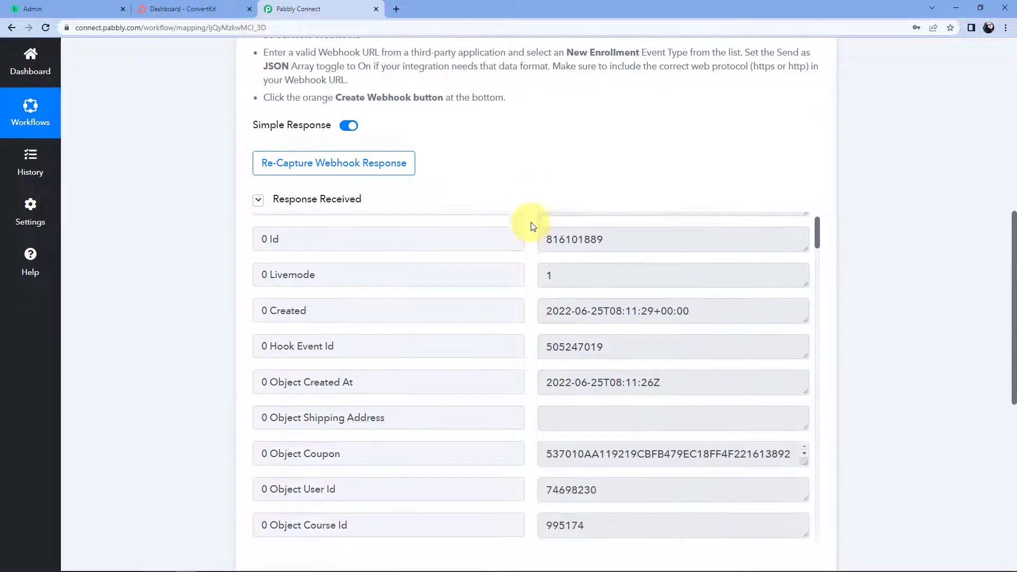
pyautogui.scroll(-7, 529, 245)
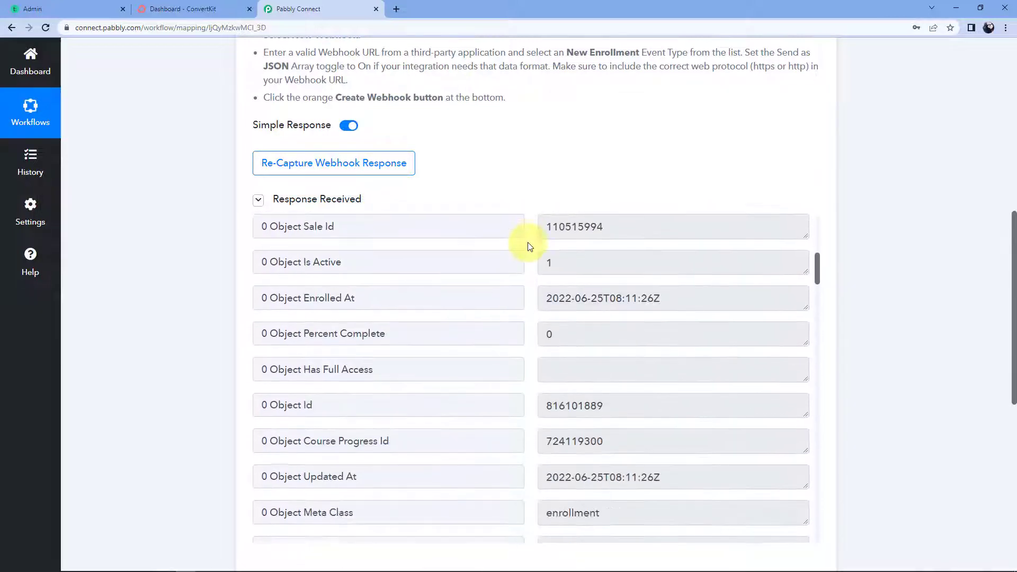
pyautogui.scroll(-7, 528, 247)
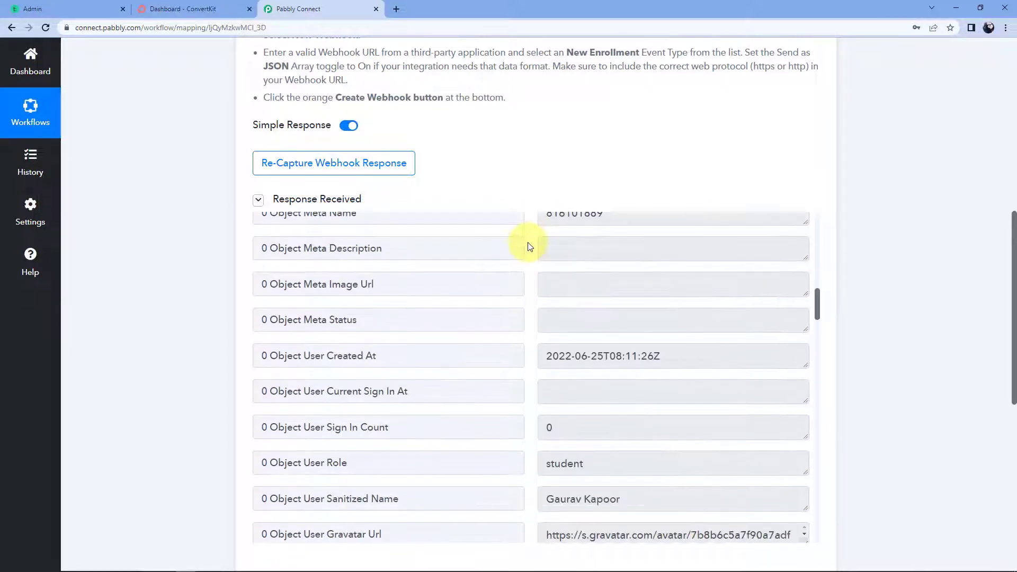
pyautogui.moveTo(544, 288); pyautogui.dragTo(631, 294)
pyautogui.click(522, 277)
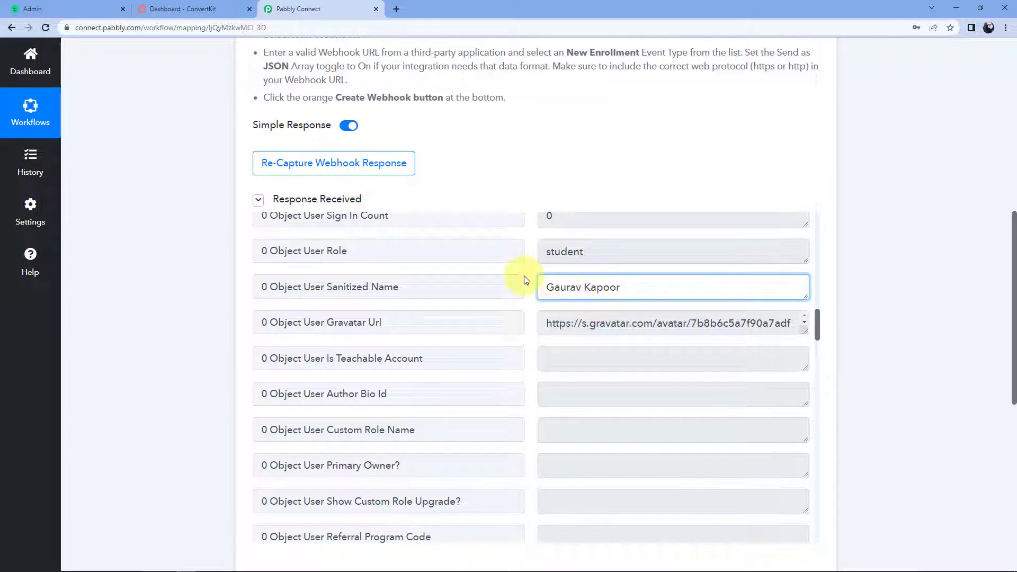
# Locate and highlight the captured user e-mail in the webhook response.
pyautogui.scroll(-3, 532, 278)
pyautogui.scroll(-3, 533, 277)
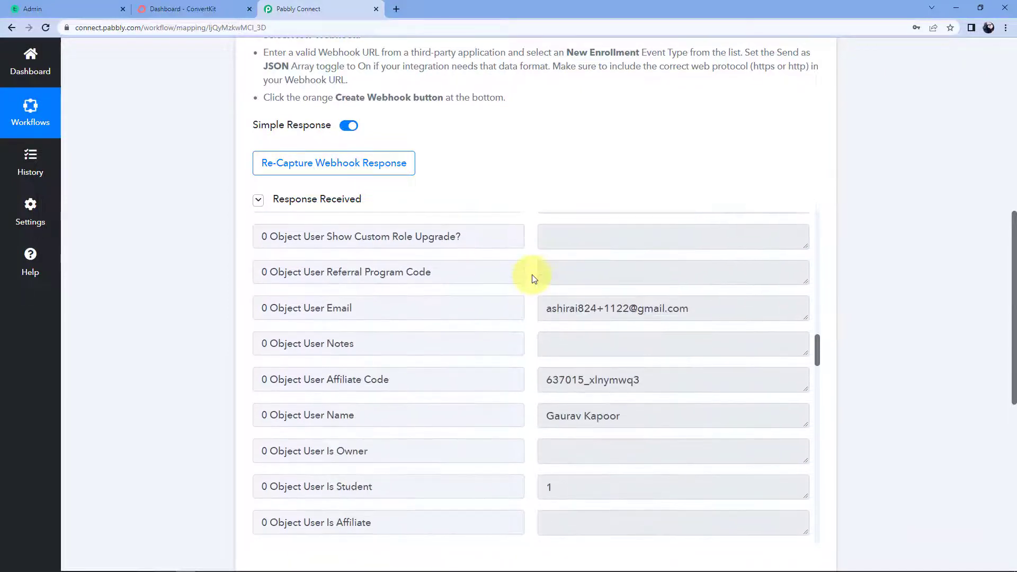
pyautogui.click(541, 308)
pyautogui.moveTo(543, 308); pyautogui.dragTo(635, 277)
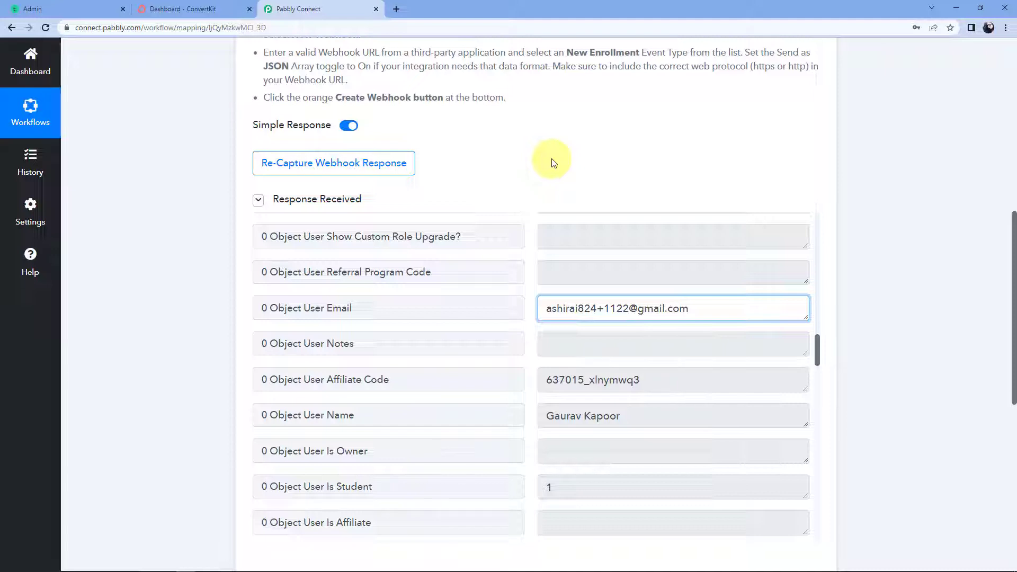
pyautogui.click(553, 163)
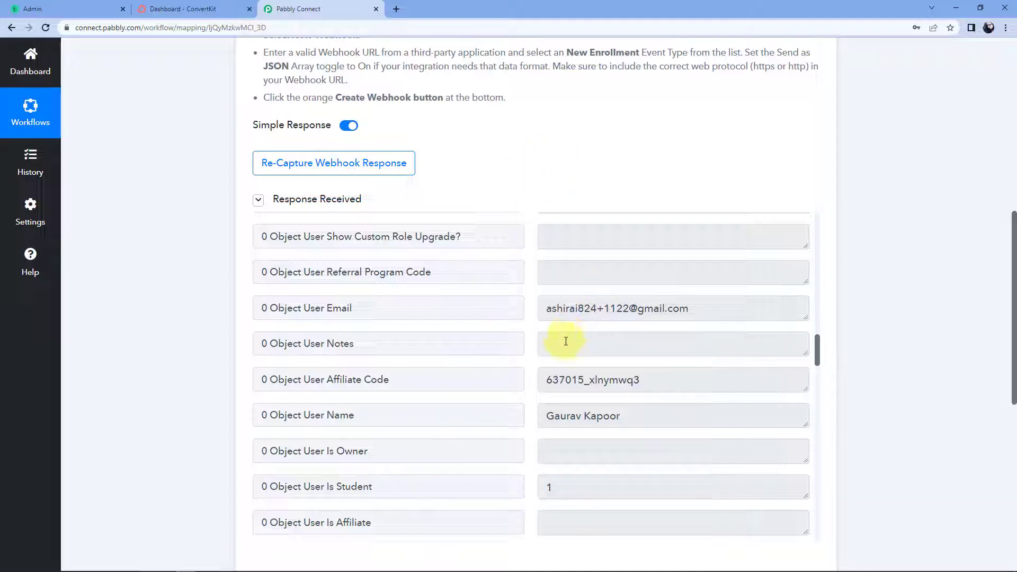
pyautogui.scroll(-6, 881, 208)
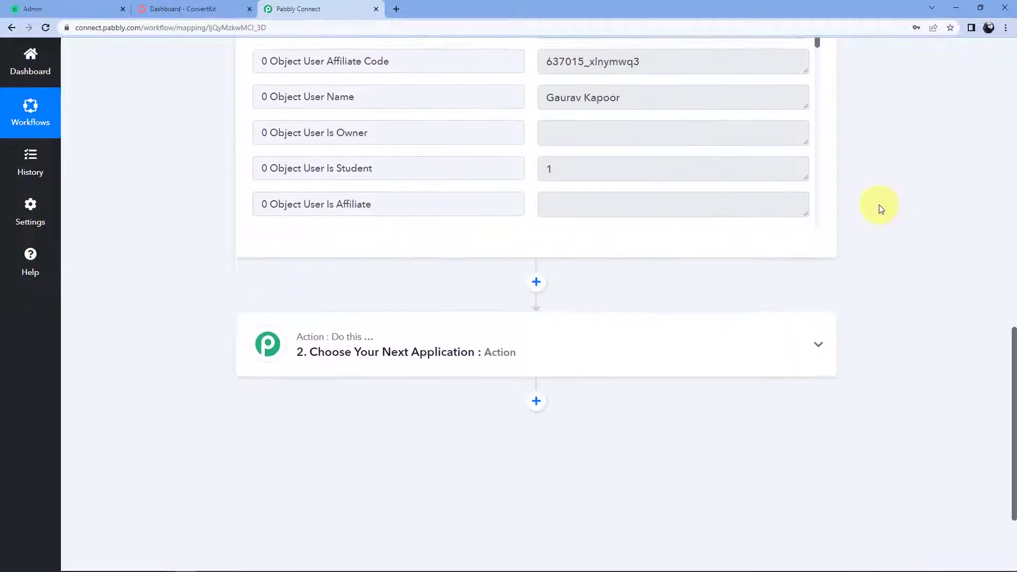
# Set the action step's app to ConvertKit by searching 'Convert'.
pyautogui.scroll(-3, 881, 208)
pyautogui.click(440, 200)
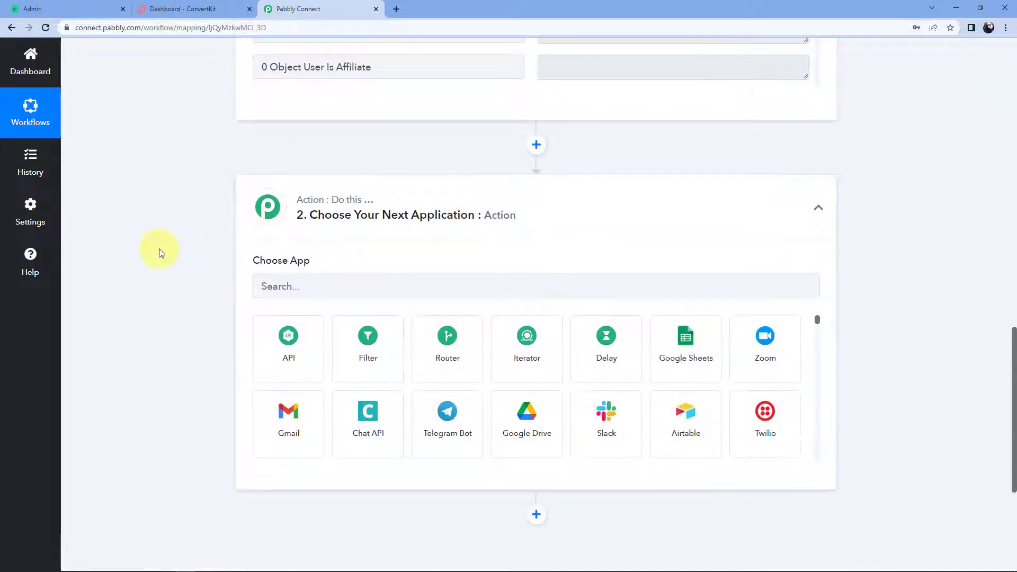
pyautogui.click(314, 279)
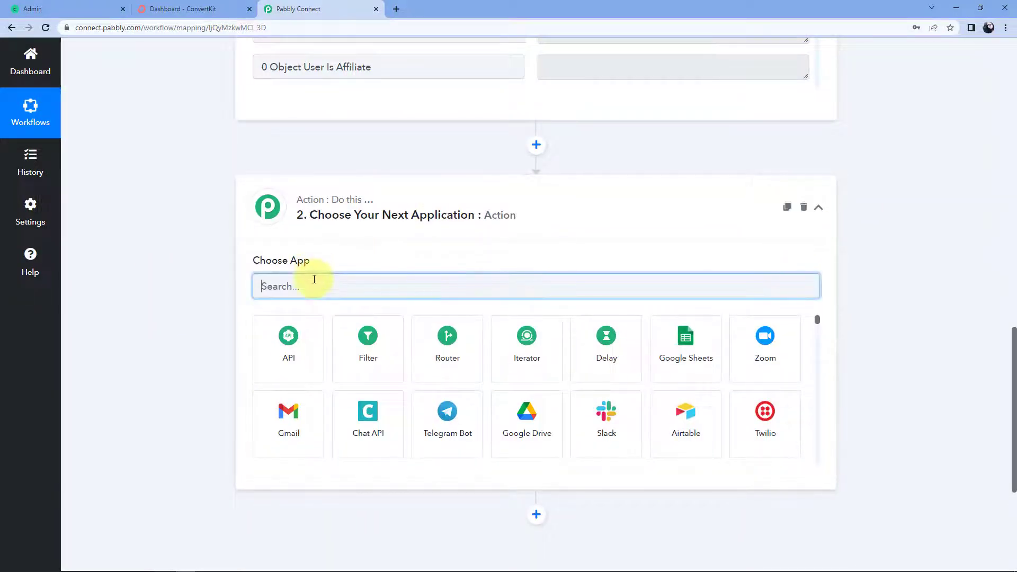
pyautogui.write('Convert')
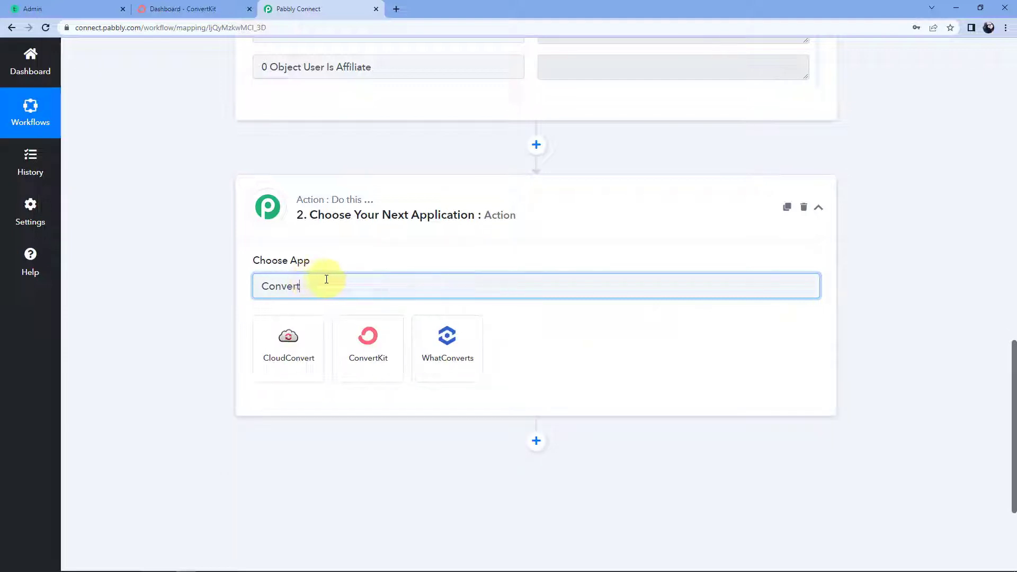
pyautogui.click(387, 349)
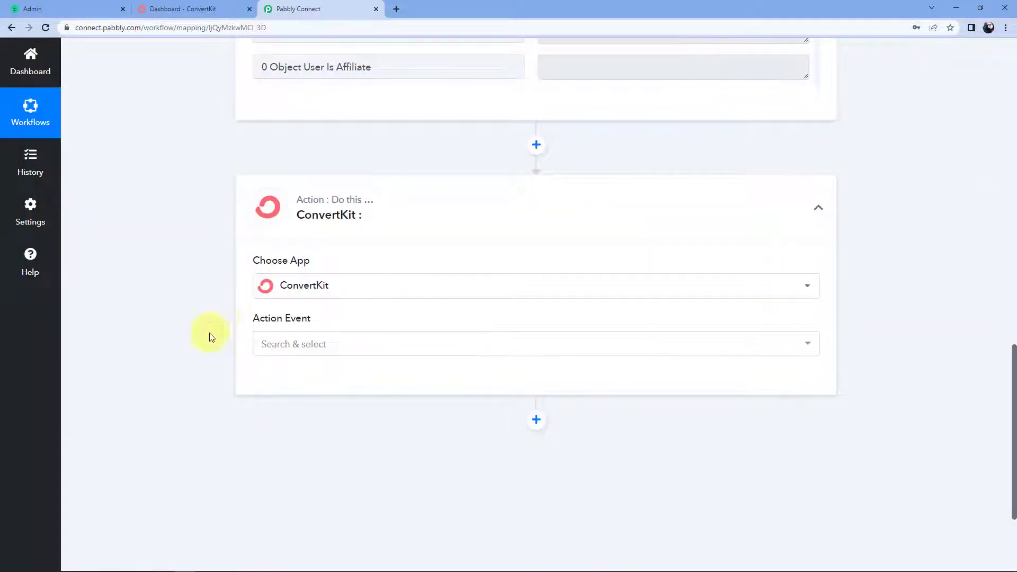
# Choose the Add Subscriber to a Form event and start connecting the ConvertKit account.
pyautogui.click(305, 354)
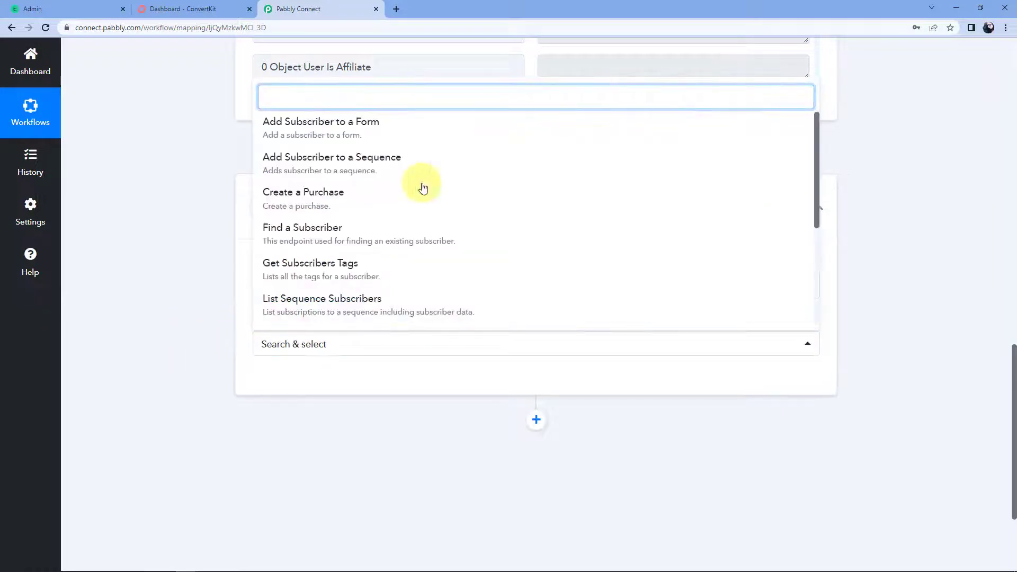
pyautogui.click(322, 142)
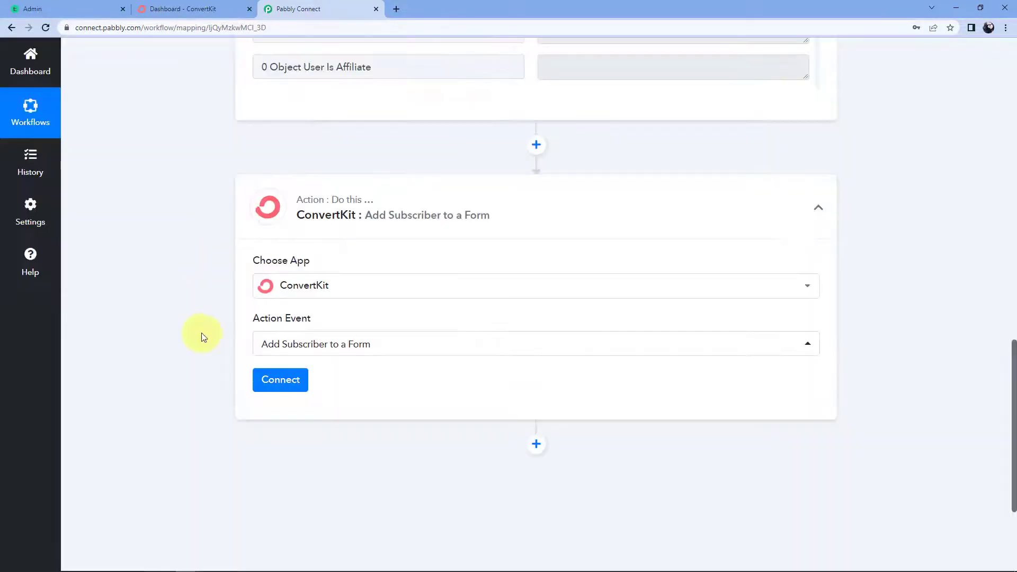
pyautogui.click(284, 384)
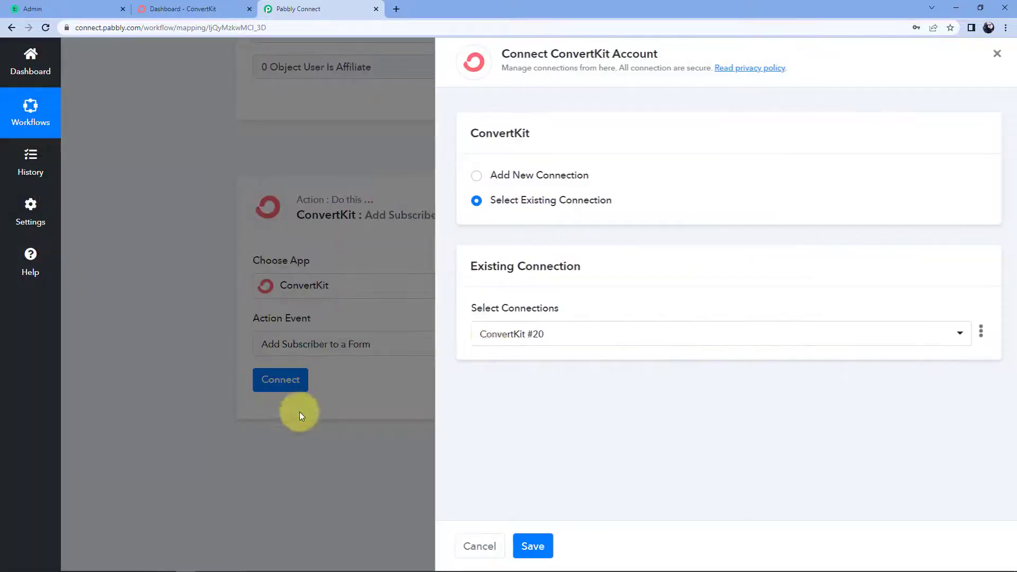
# Choose Add New Connection for ConvertKit, then switch to the ConvertKit dashboard tab.
pyautogui.click(469, 176)
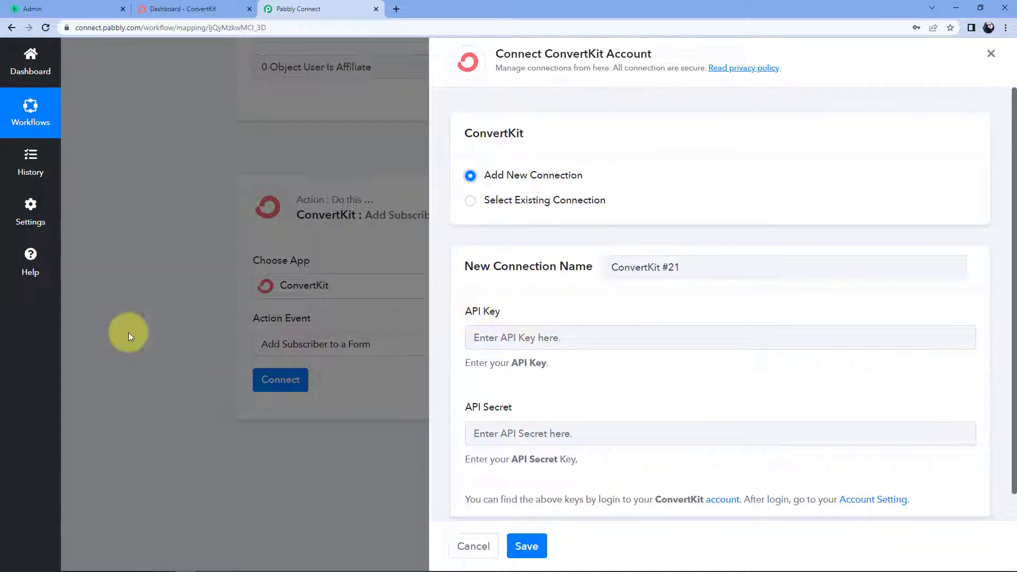
pyautogui.click(237, 10)
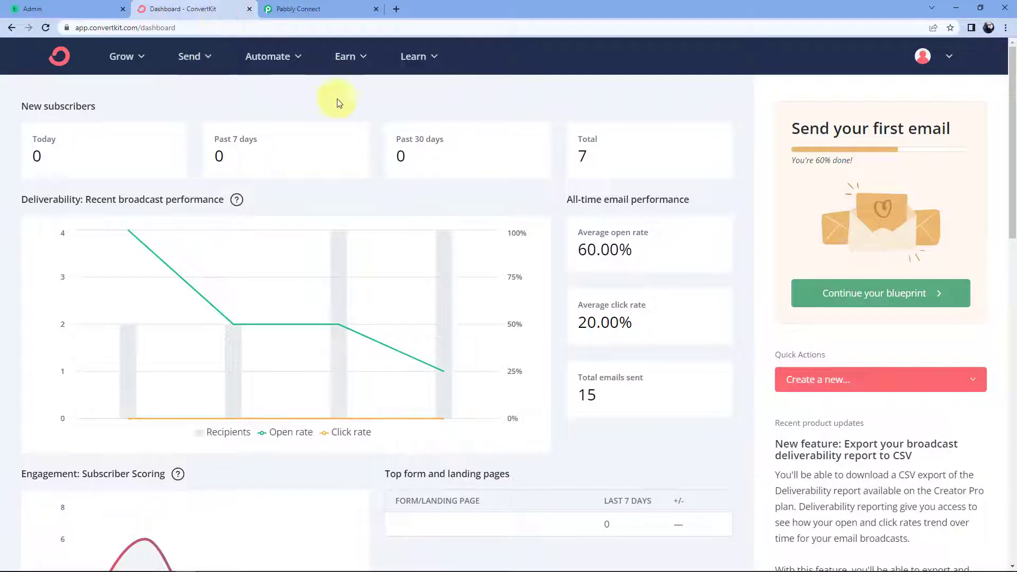
# Copy the API key from ConvertKit's Advanced account settings and place the cursor in Pabbly's API Key field.
pyautogui.click(932, 62)
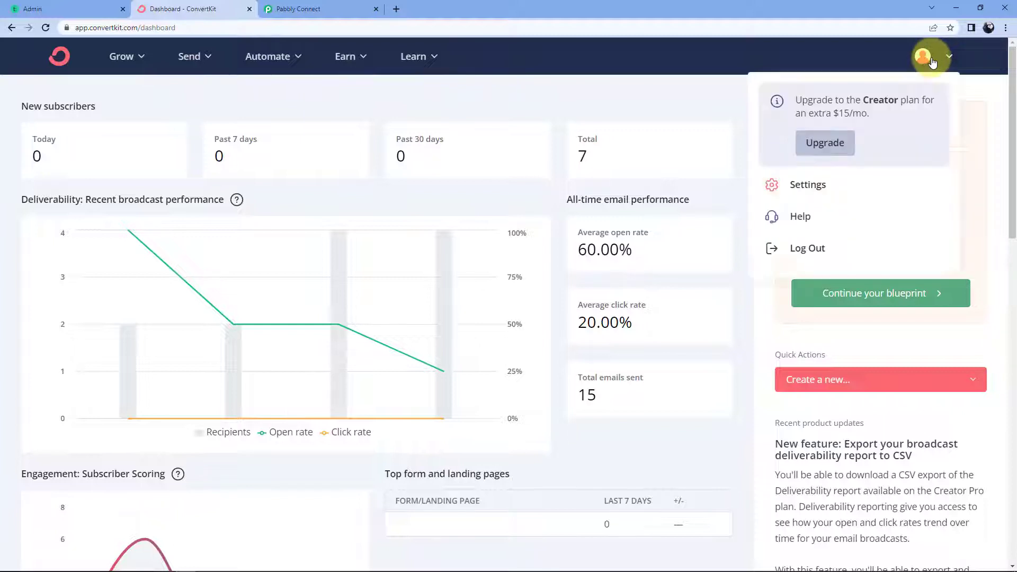
pyautogui.click(794, 185)
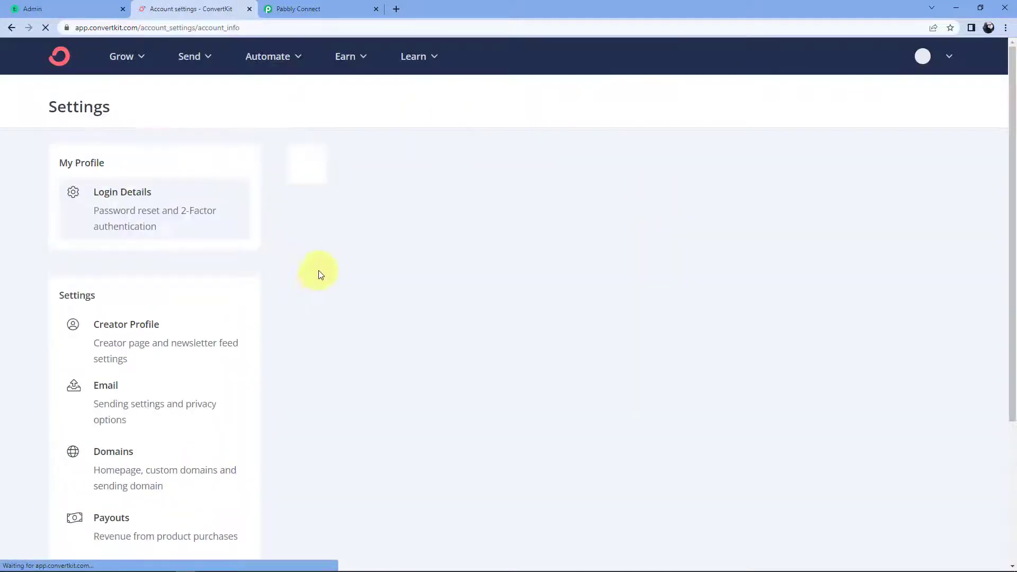
pyautogui.scroll(-4, 270, 243)
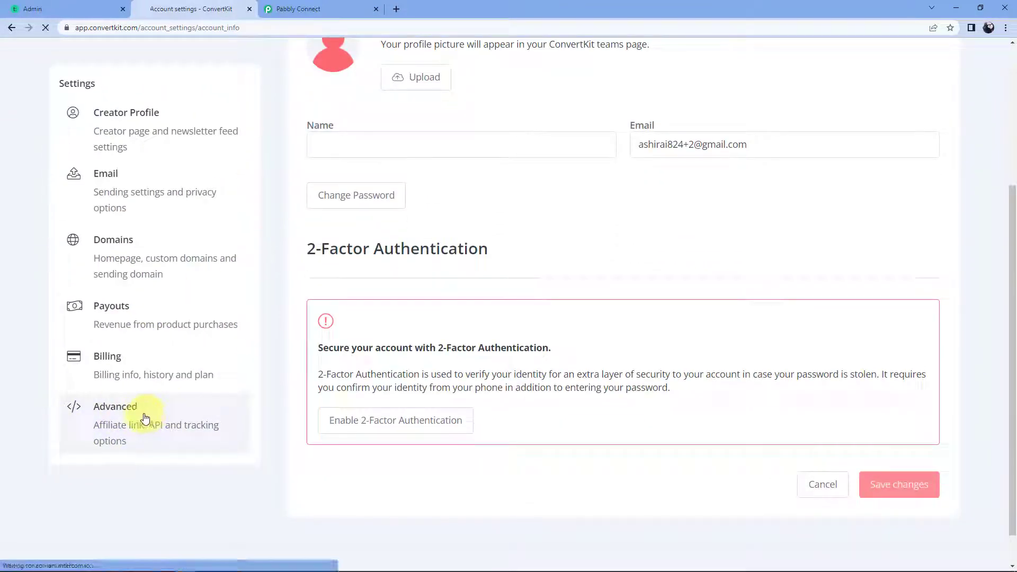
pyautogui.click(145, 418)
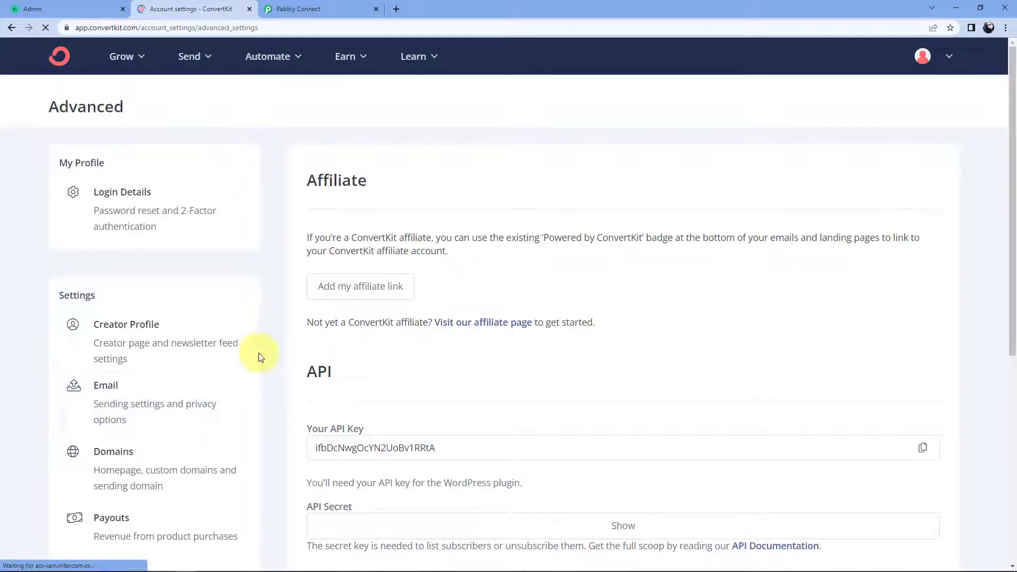
pyautogui.scroll(-3, 274, 336)
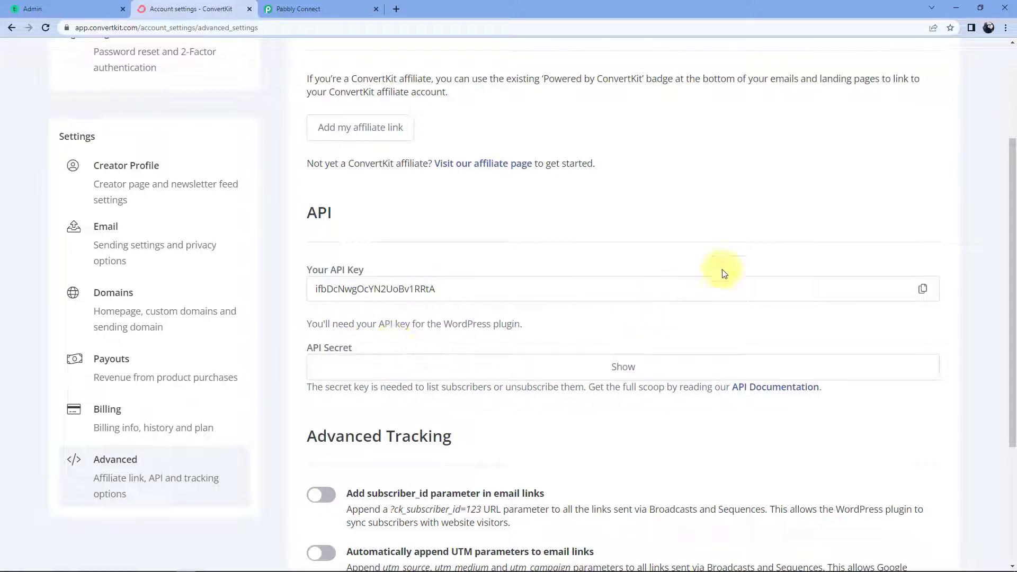
pyautogui.click(924, 290)
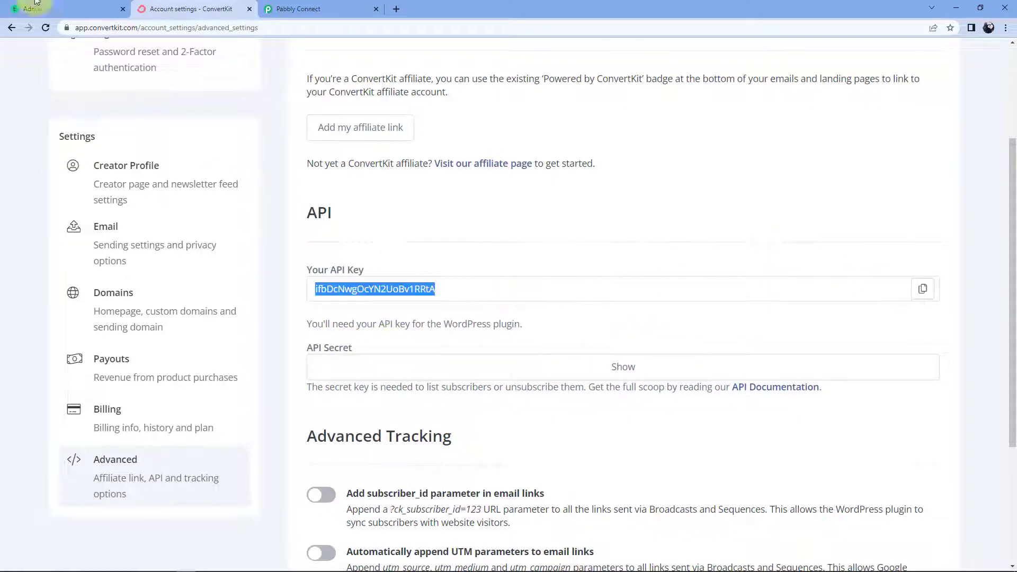
pyautogui.click(306, 8)
pyautogui.click(546, 337)
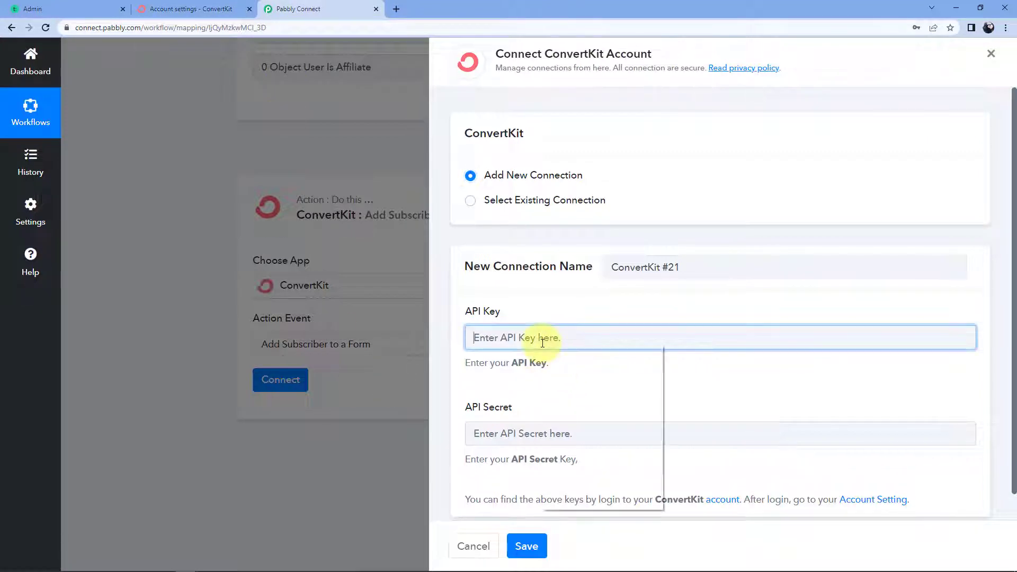
# Paste the API key into Pabbly, then reveal and copy ConvertKit's API Secret.
pyautogui.rightClick(545, 339)
pyautogui.click(574, 430)
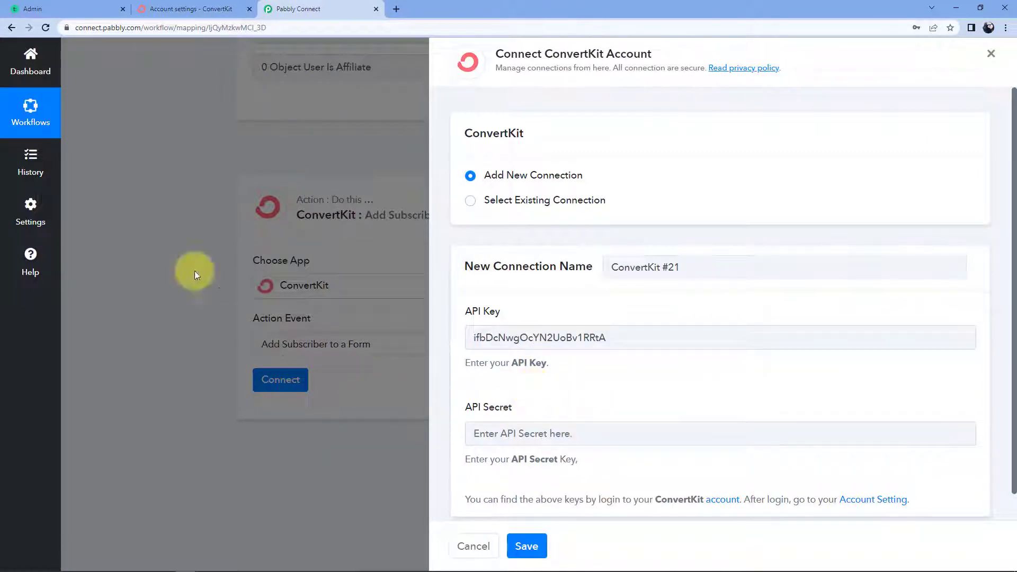
pyautogui.click(181, 7)
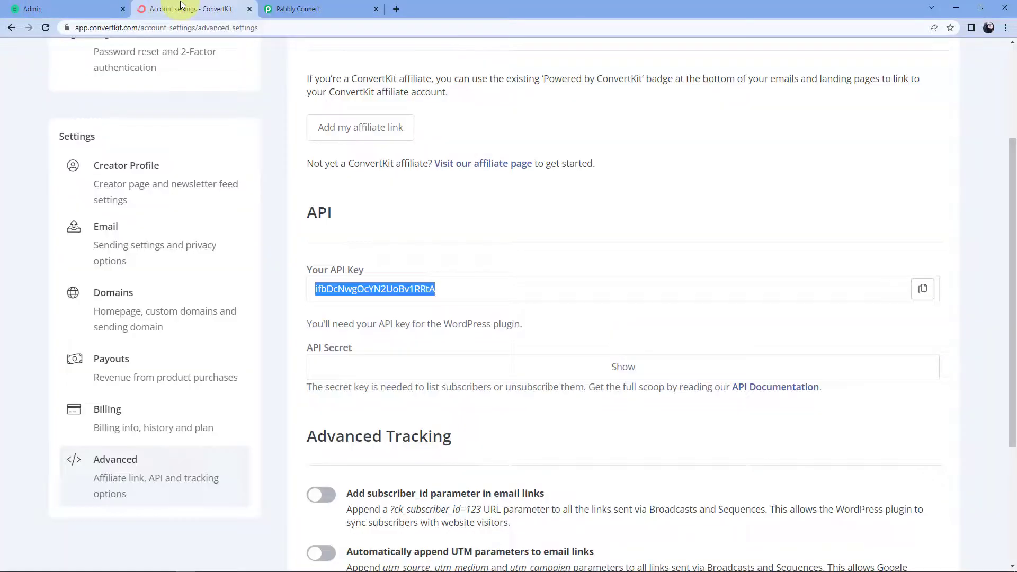
pyautogui.click(621, 368)
pyautogui.click(922, 367)
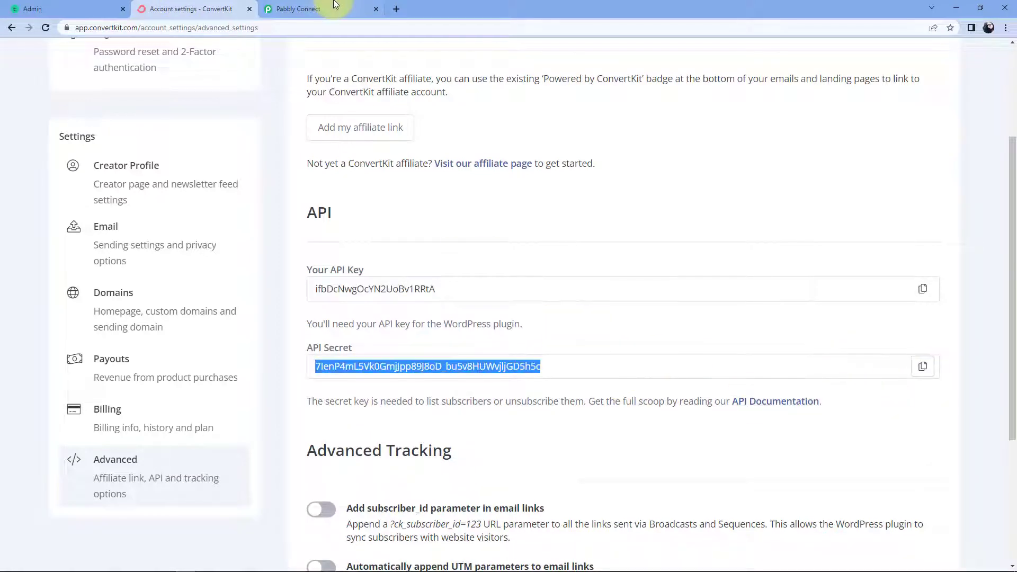
# Paste the API Secret into Pabbly and save the new ConvertKit connection.
pyautogui.click(318, 9)
pyautogui.click(505, 433)
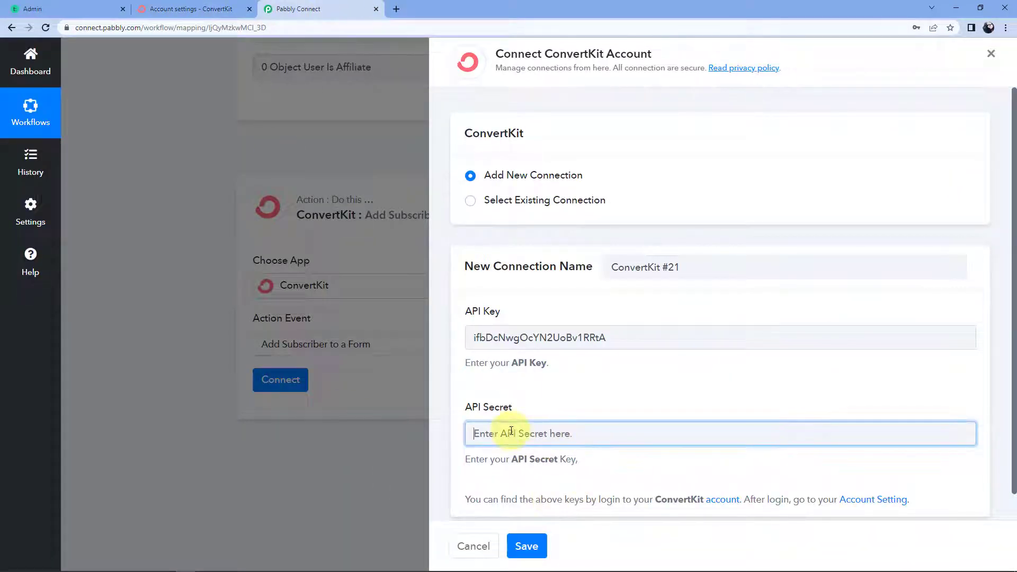
pyautogui.rightClick(510, 431)
pyautogui.click(551, 347)
pyautogui.scroll(-1, 567, 382)
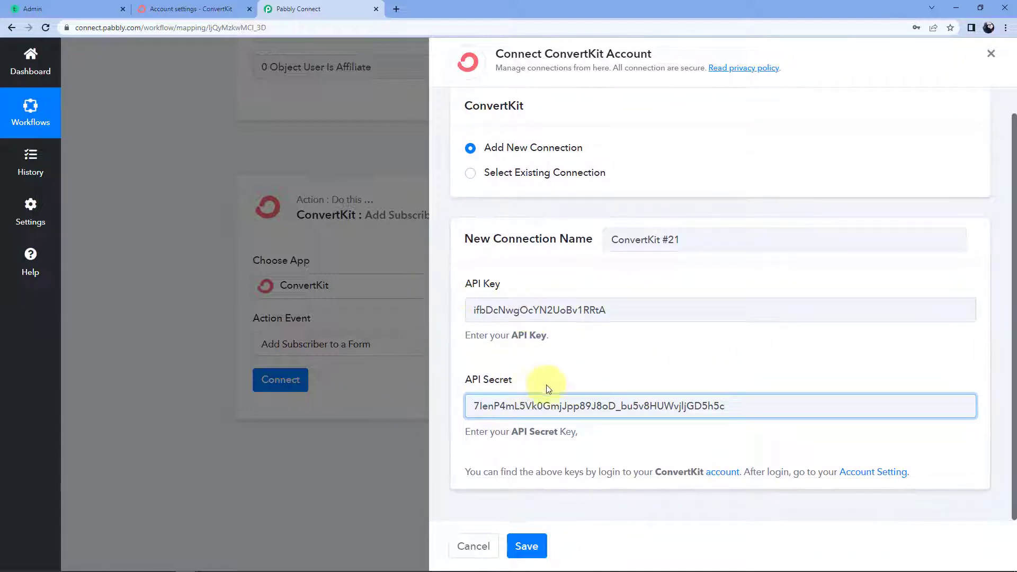
pyautogui.click(526, 545)
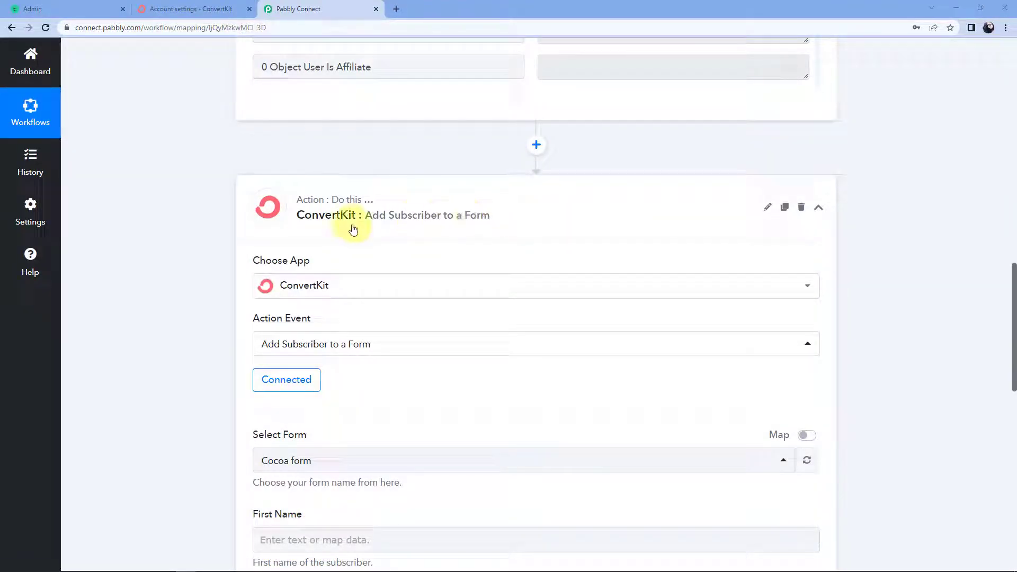
# Look through the ConvertKit forms in the Select Form dropdown, then return to ConvertKit's settings page.
pyautogui.scroll(-2, 200, 316)
pyautogui.scroll(-2, 196, 322)
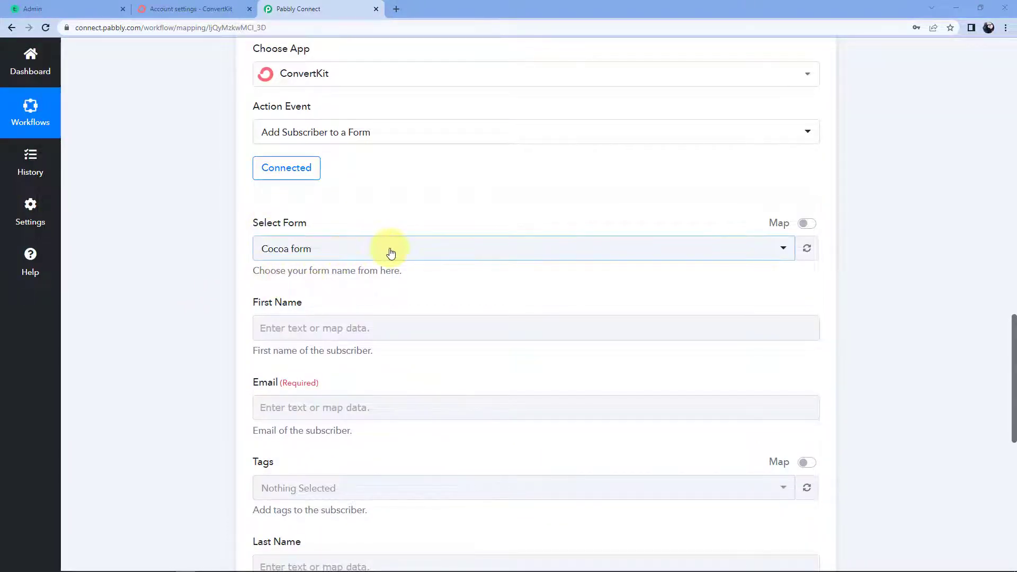
pyautogui.click(419, 253)
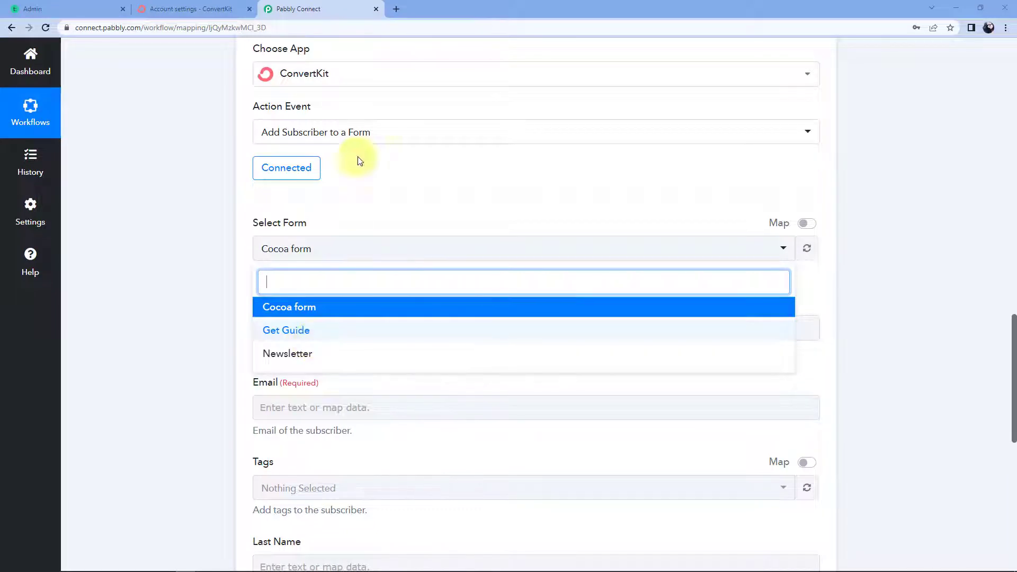
pyautogui.click(190, 8)
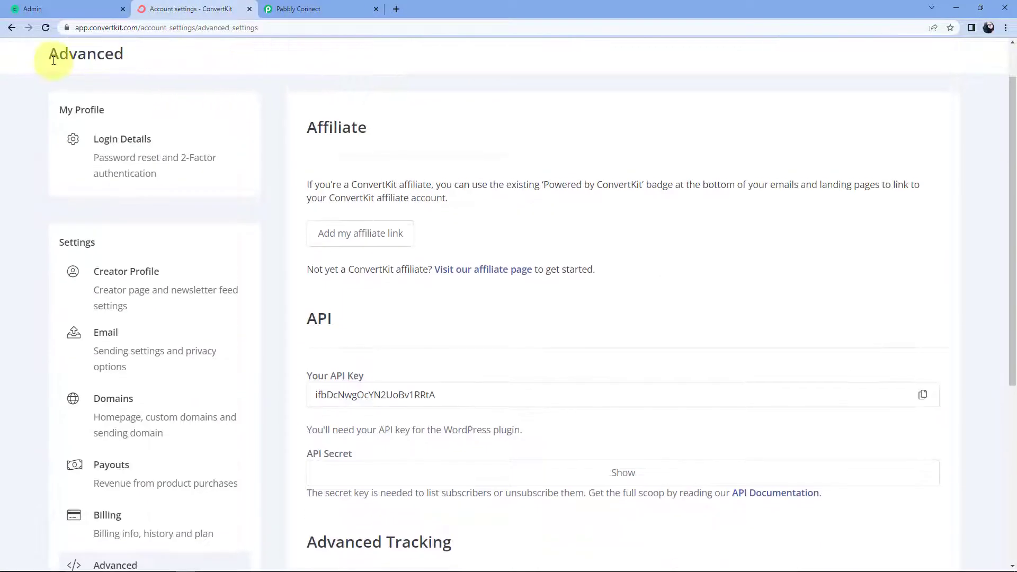
# Review ConvertKit's Landing Pages & Forms list, then select Cocoa form in Pabbly's ConvertKit step.
pyautogui.scroll(1, 127, 74)
pyautogui.click(58, 58)
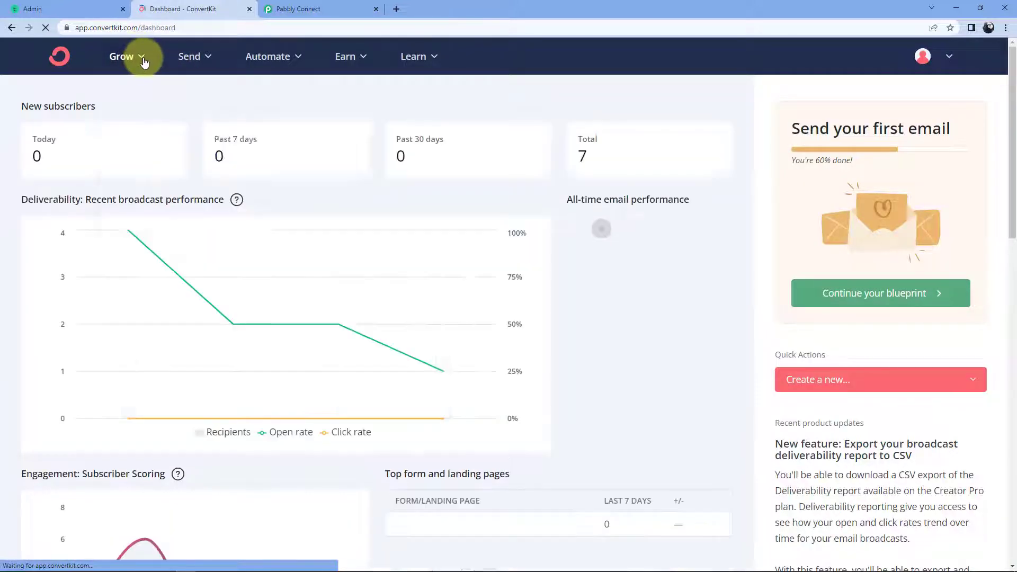
pyautogui.click(143, 62)
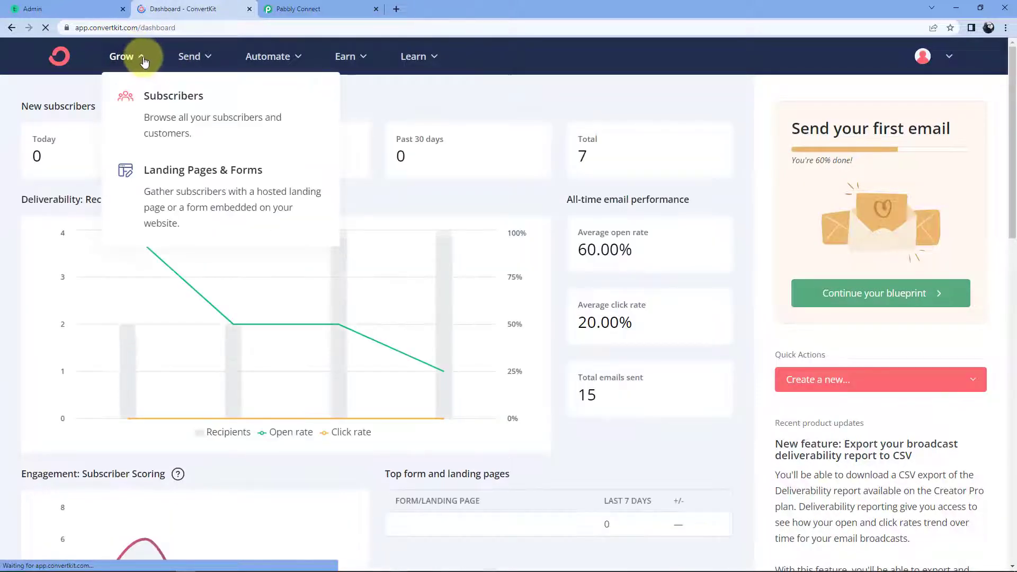
pyautogui.click(225, 182)
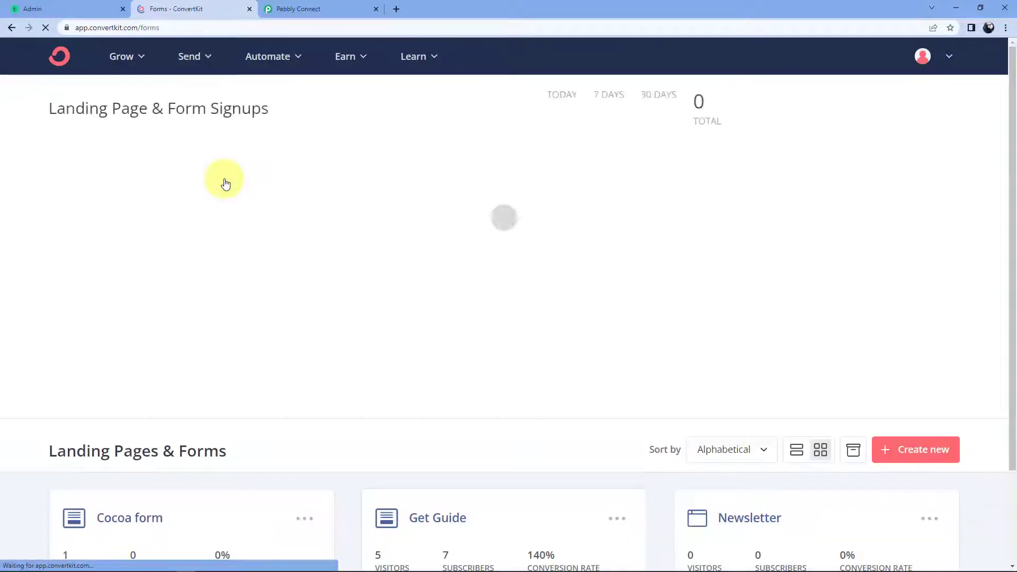
pyautogui.scroll(-3, 339, 339)
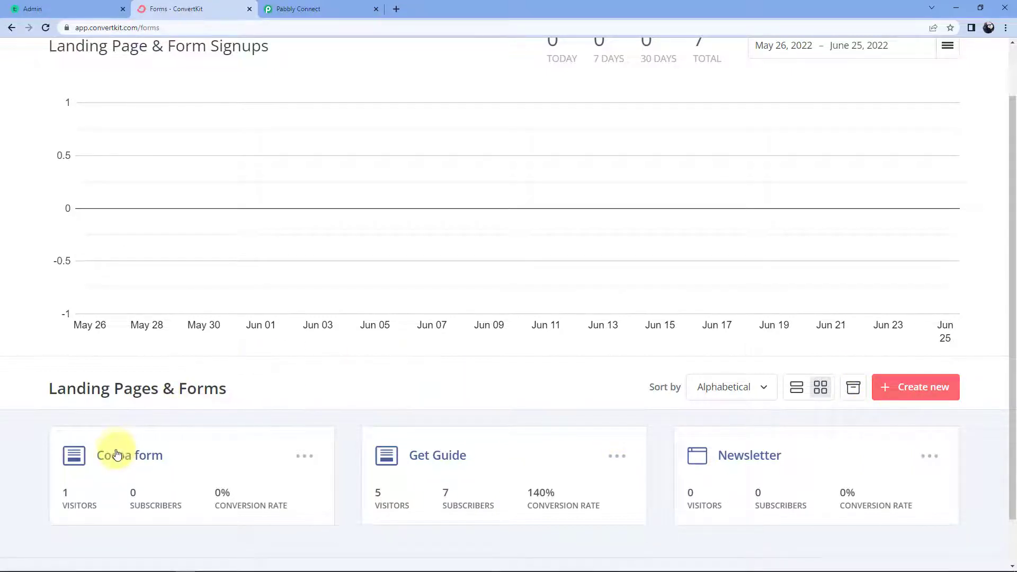
pyautogui.click(361, 9)
pyautogui.click(294, 316)
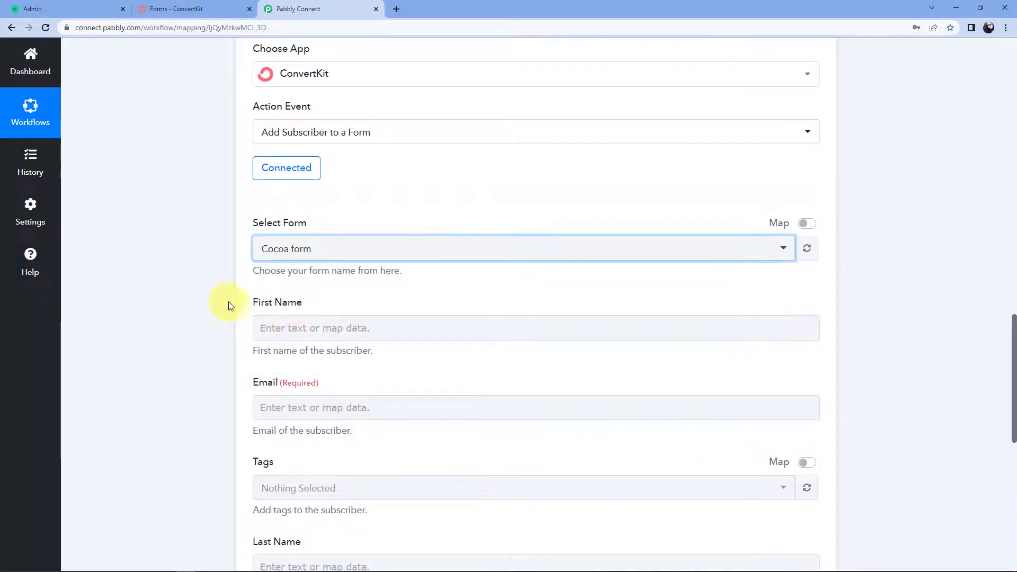
pyautogui.scroll(-2, 222, 344)
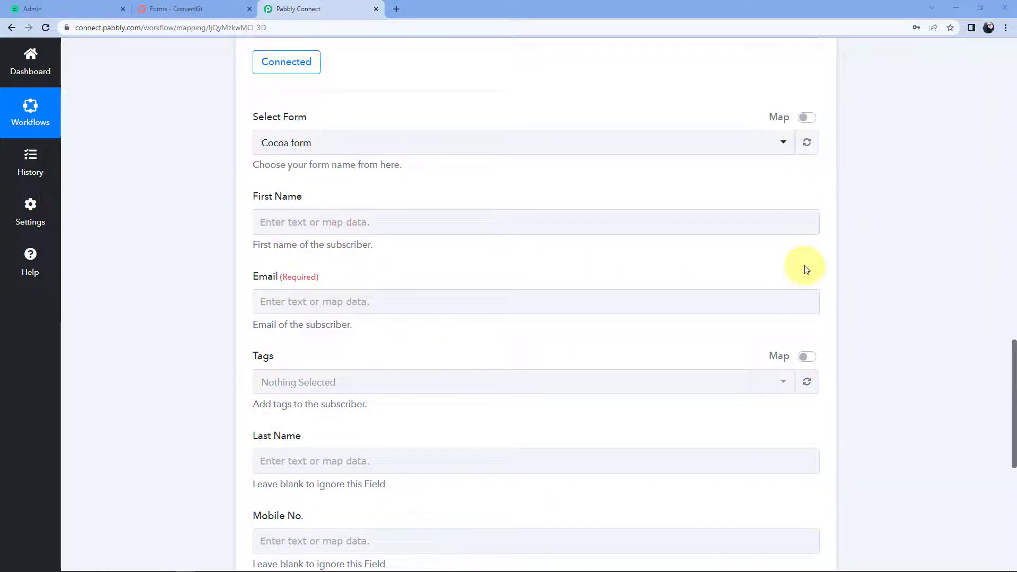
pyautogui.scroll(6, 794, 288)
pyautogui.scroll(10, 794, 290)
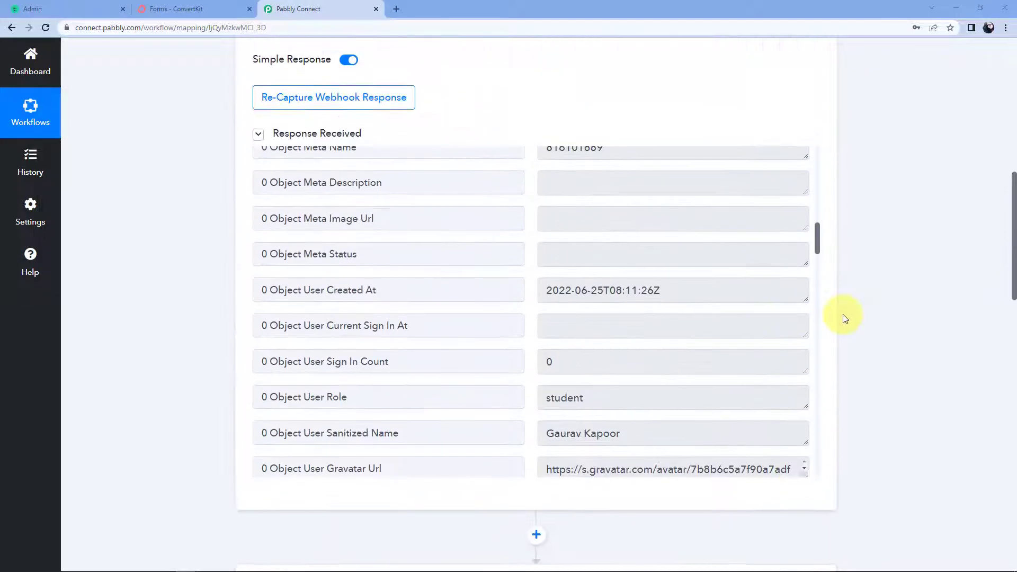
pyautogui.scroll(3, 530, 346)
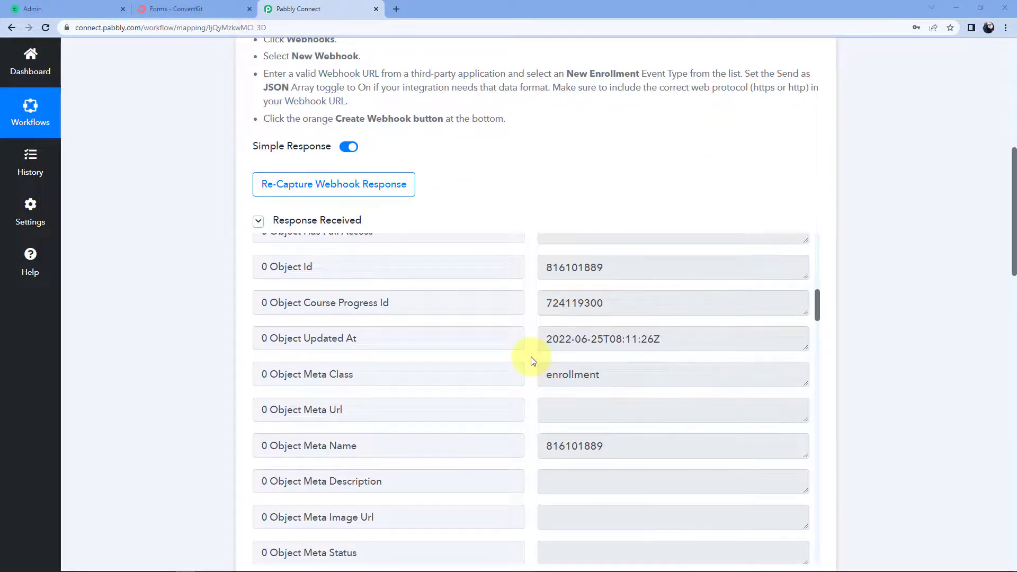
pyautogui.scroll(-4, 533, 361)
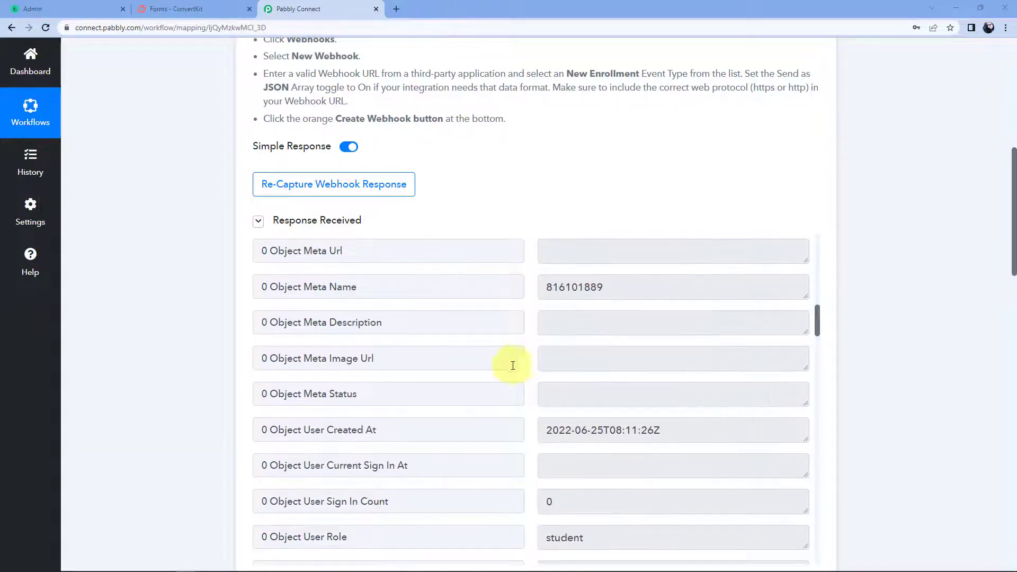
pyautogui.scroll(-1, 541, 180)
pyautogui.scroll(-3, 540, 180)
pyautogui.scroll(-6, 532, 222)
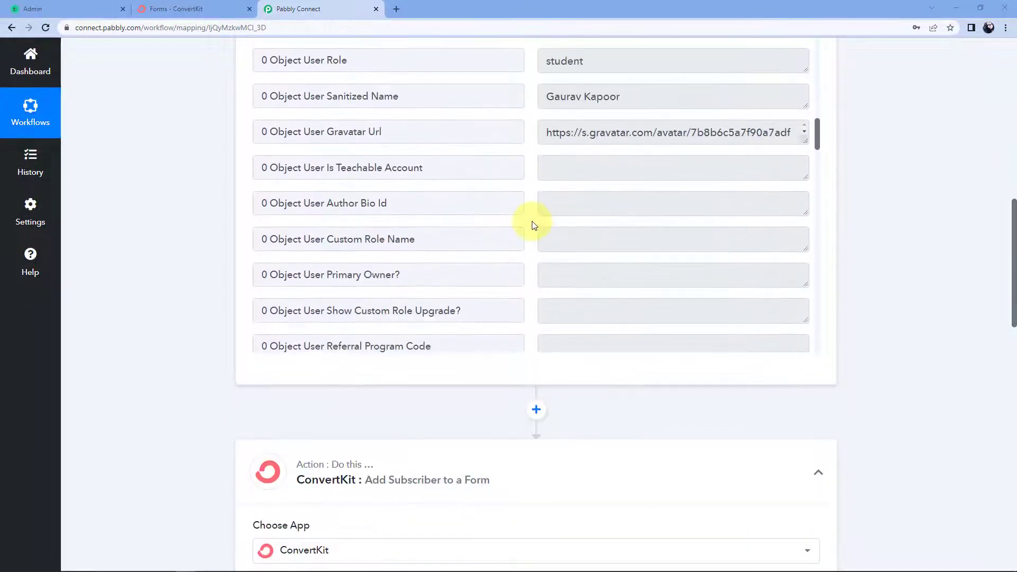
pyautogui.scroll(-2, 534, 225)
pyautogui.click(595, 170)
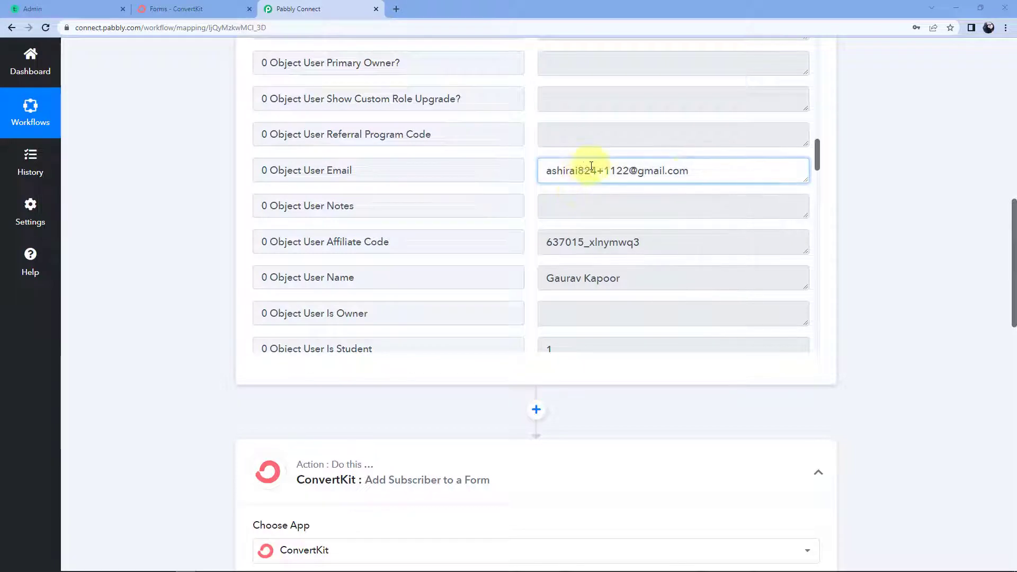
pyautogui.moveTo(683, 170); pyautogui.dragTo(521, 200)
pyautogui.click(617, 280)
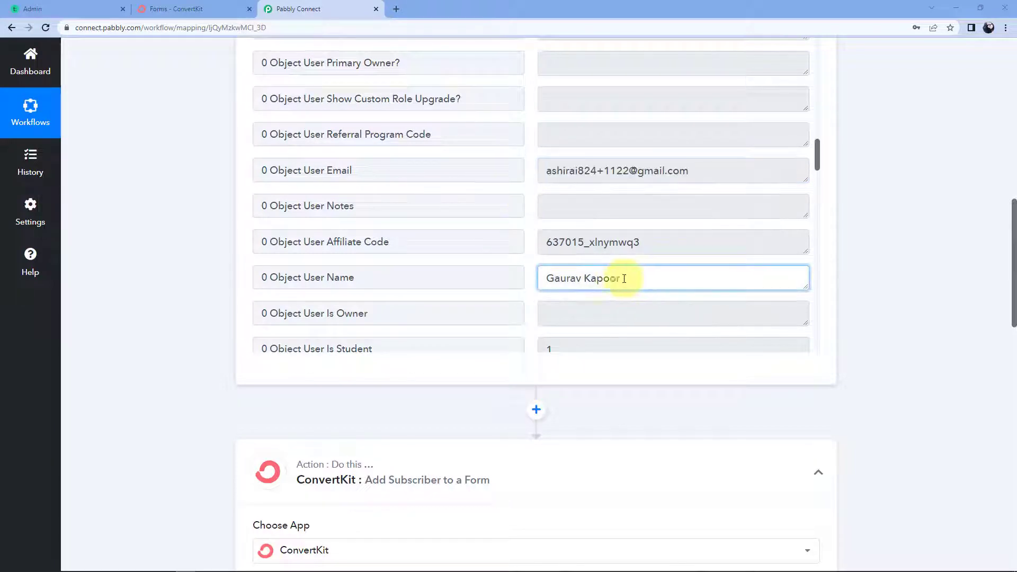
pyautogui.moveTo(619, 278); pyautogui.dragTo(530, 281)
pyautogui.click(530, 275)
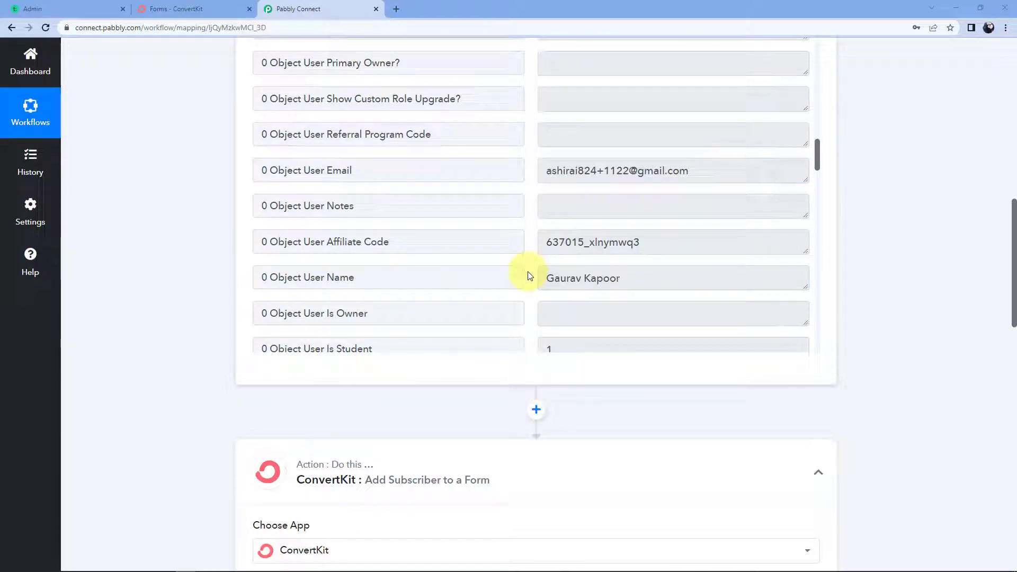
pyautogui.click(548, 278)
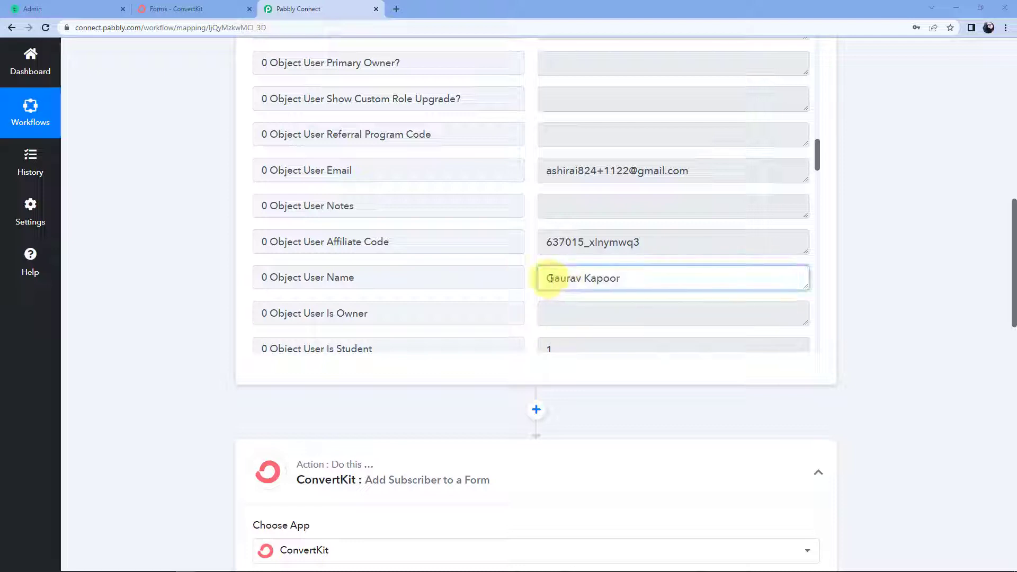
pyautogui.moveTo(550, 278); pyautogui.dragTo(637, 279)
pyautogui.click(637, 279)
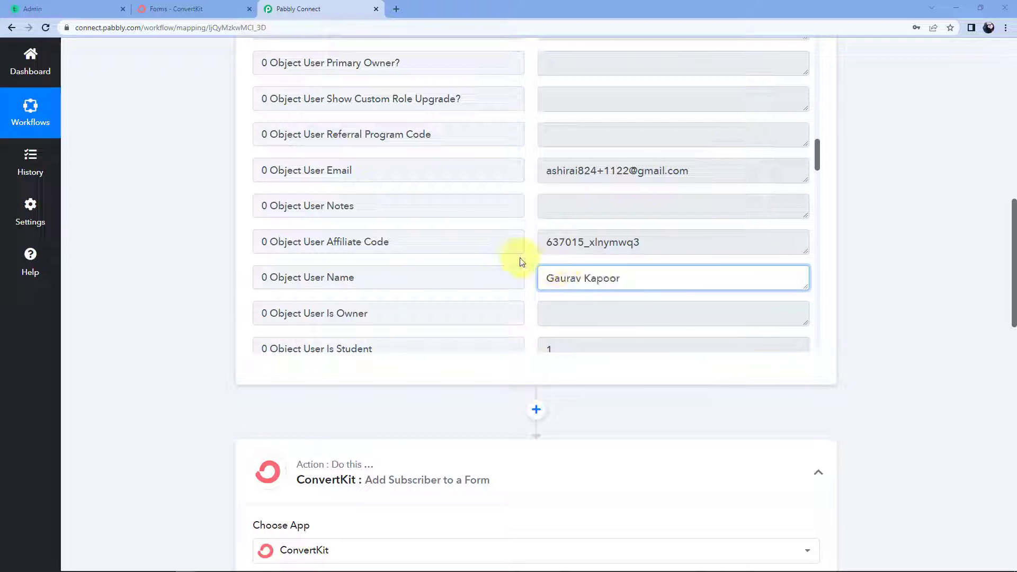
pyautogui.scroll(-5, 371, 317)
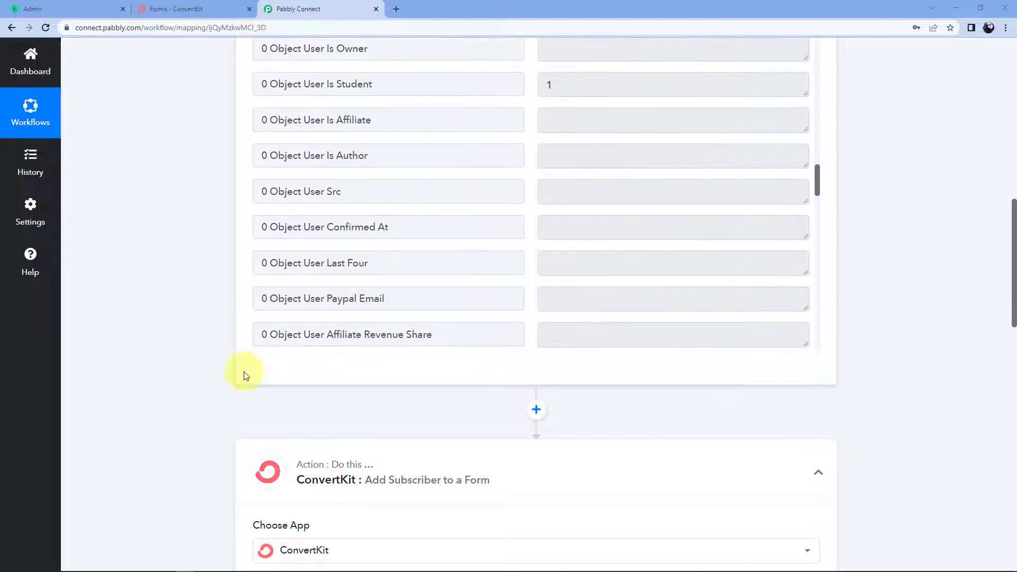
pyautogui.scroll(-7, 224, 379)
pyautogui.scroll(-5, 224, 379)
pyautogui.click(292, 167)
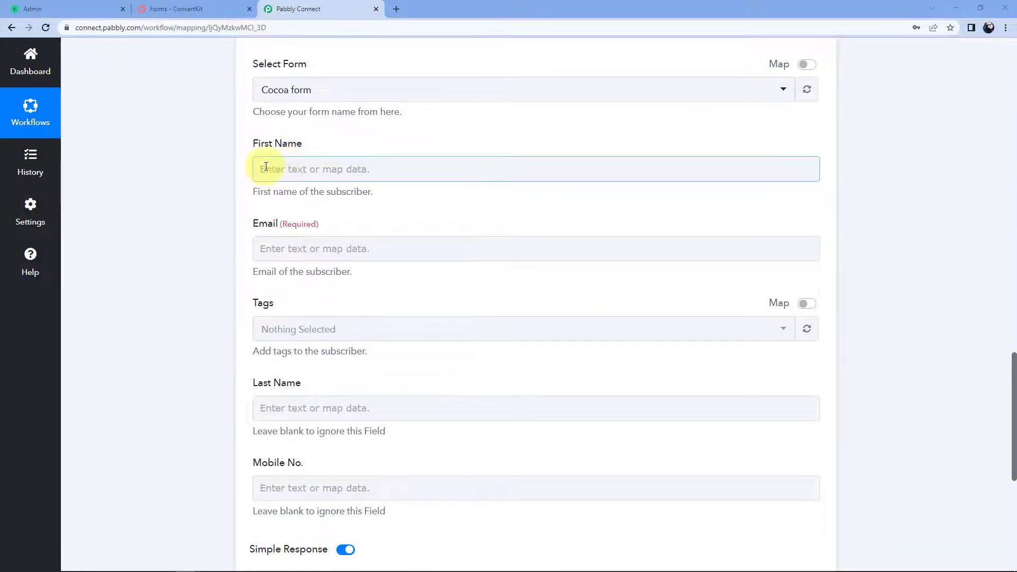
pyautogui.scroll(5, 210, 395)
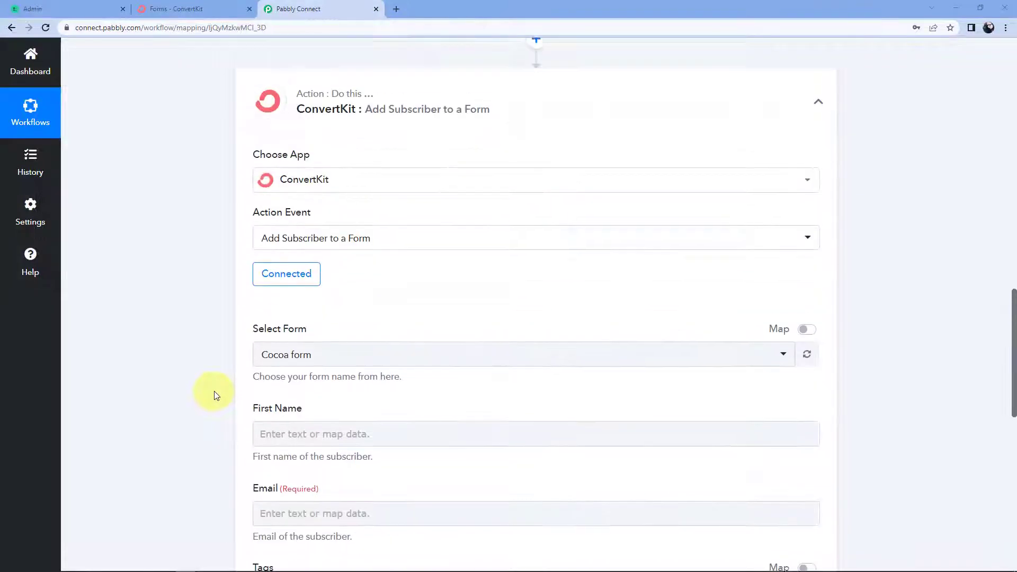
pyautogui.scroll(10, 214, 392)
pyautogui.scroll(2, 474, 371)
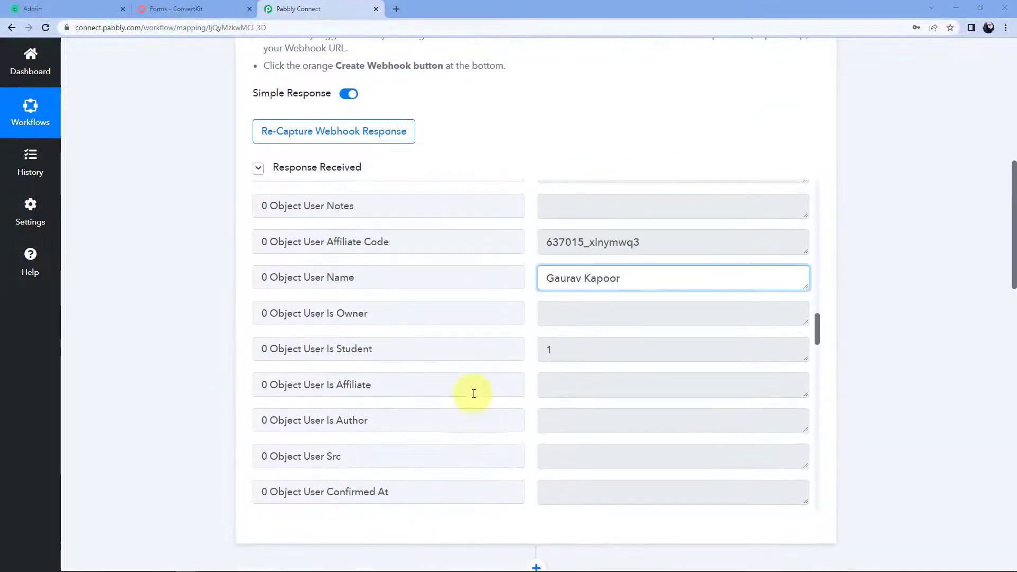
pyautogui.scroll(1, 473, 393)
pyautogui.scroll(-1, 530, 328)
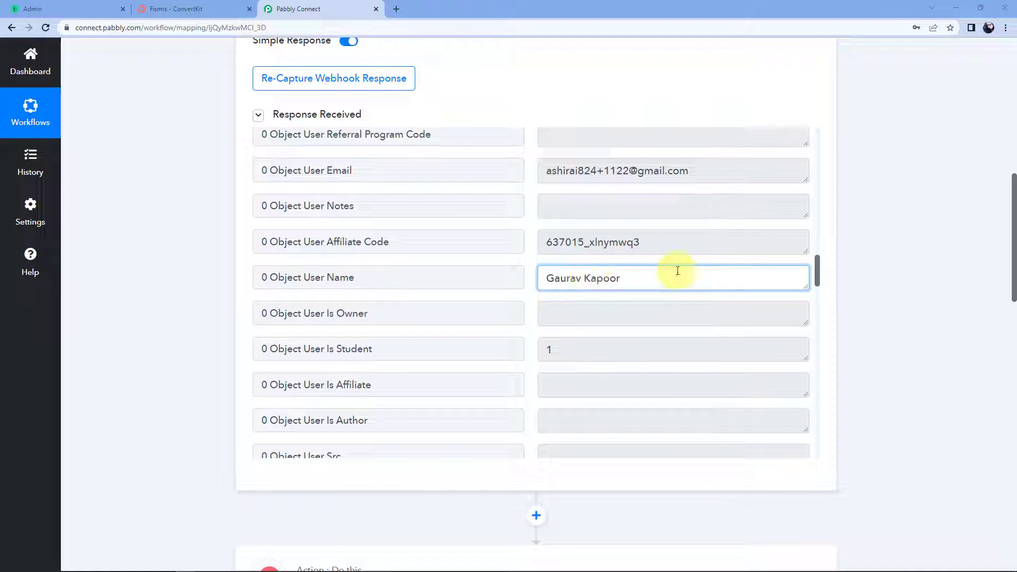
pyautogui.scroll(-4, 853, 252)
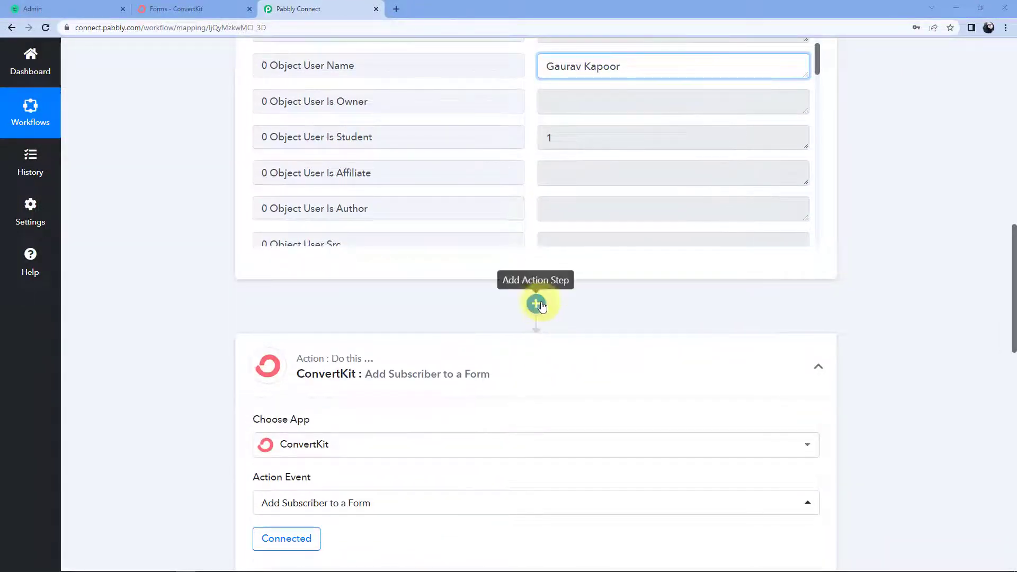
# Add a Text Formatter by Pabbly step with the Split Text action and connect it.
pyautogui.click(536, 304)
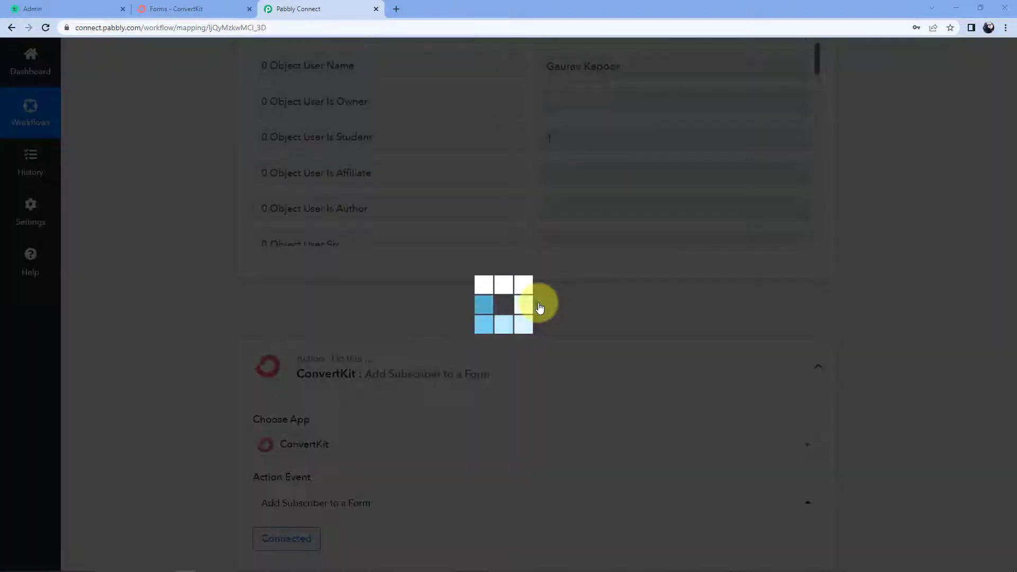
pyautogui.scroll(-3, 408, 306)
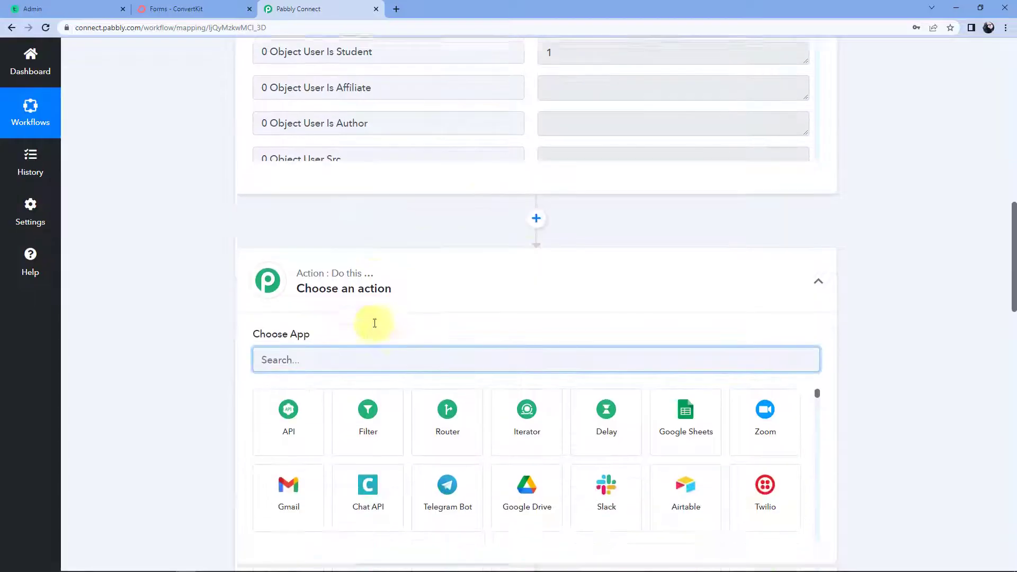
pyautogui.write('Text')
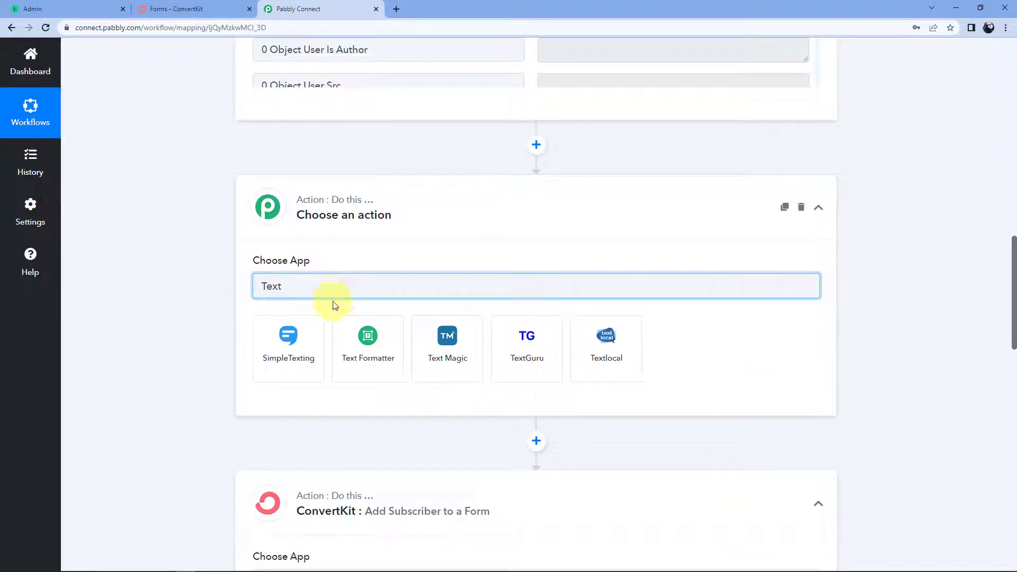
pyautogui.click(365, 370)
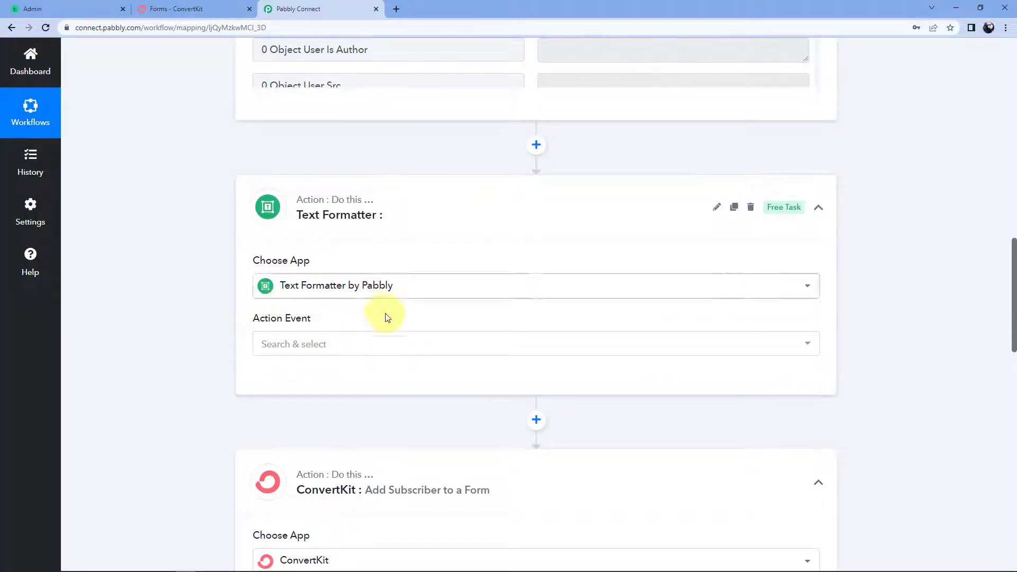
pyautogui.click(326, 345)
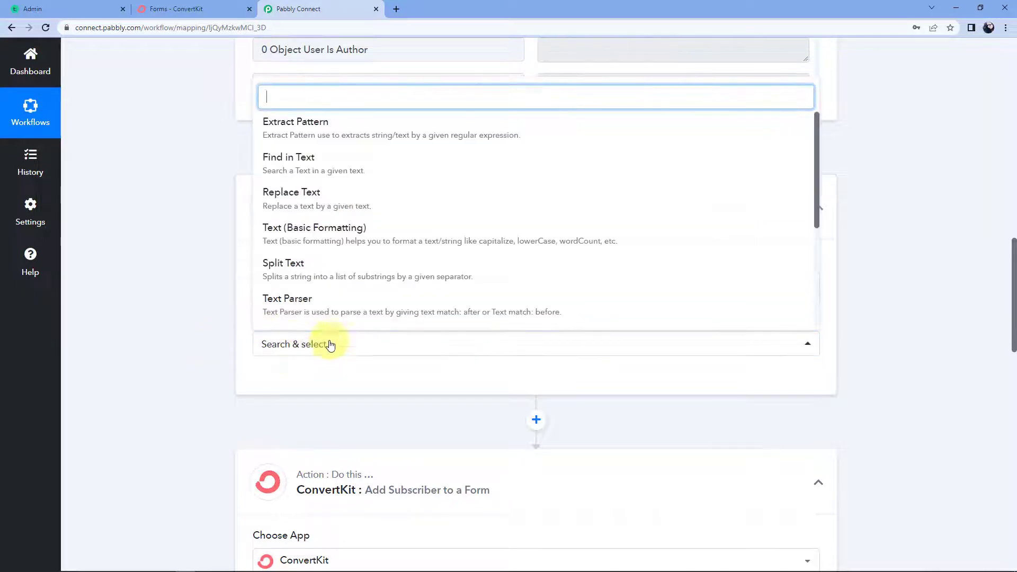
pyautogui.click(313, 276)
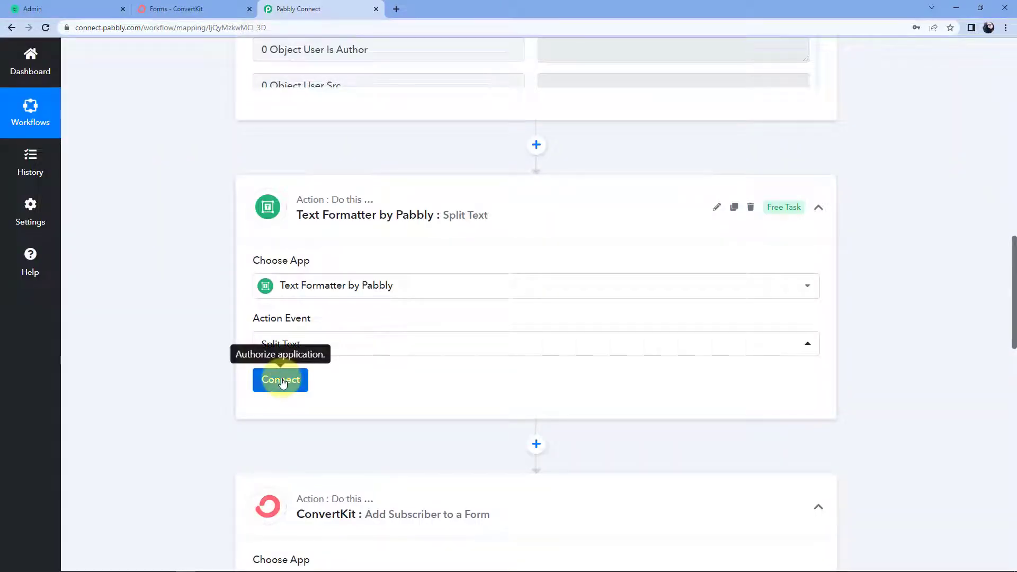
pyautogui.click(274, 380)
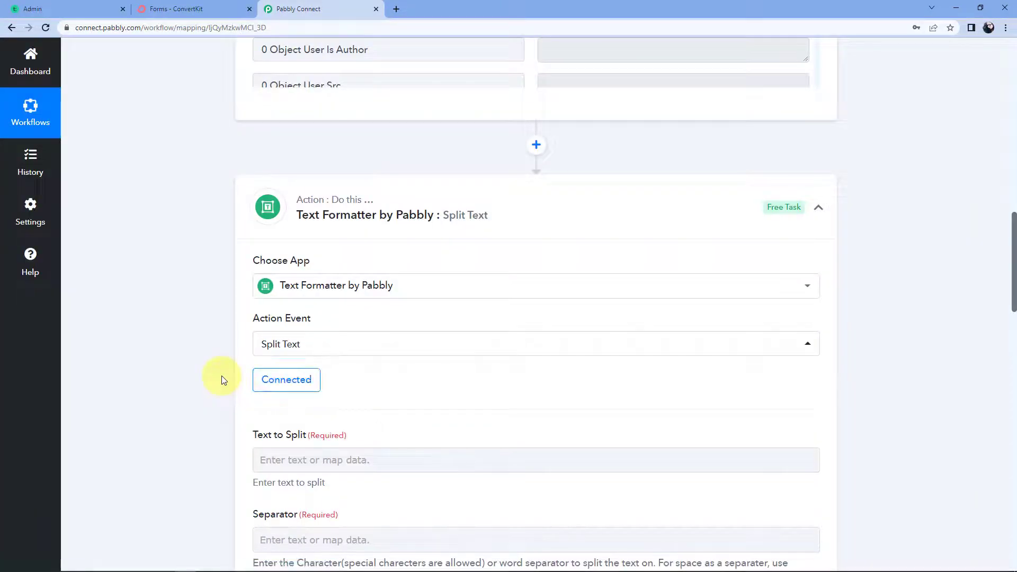
# Highlight the full name value under Object User Name in the trigger data.
pyautogui.scroll(-1, 222, 377)
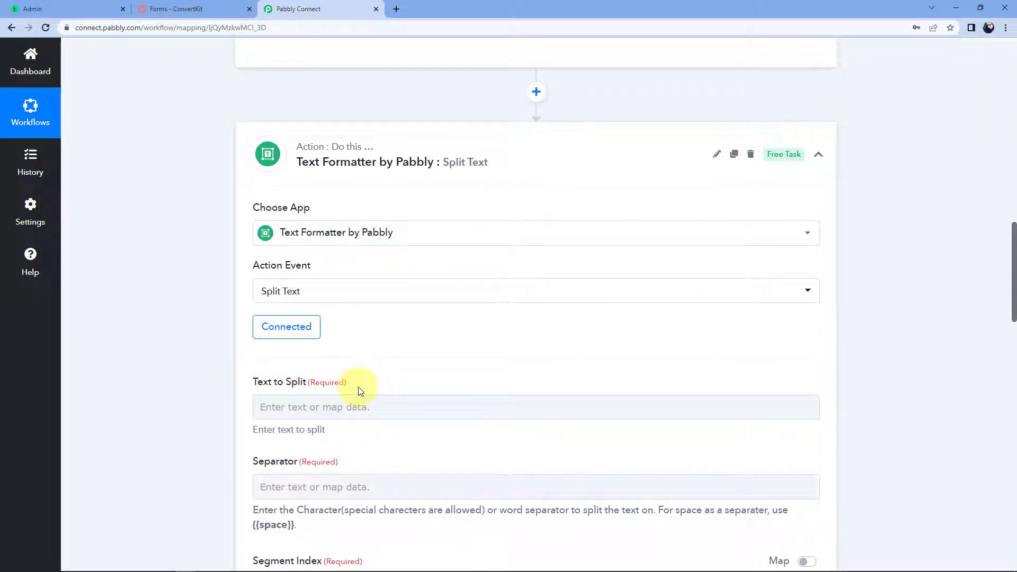
pyautogui.scroll(7, 368, 387)
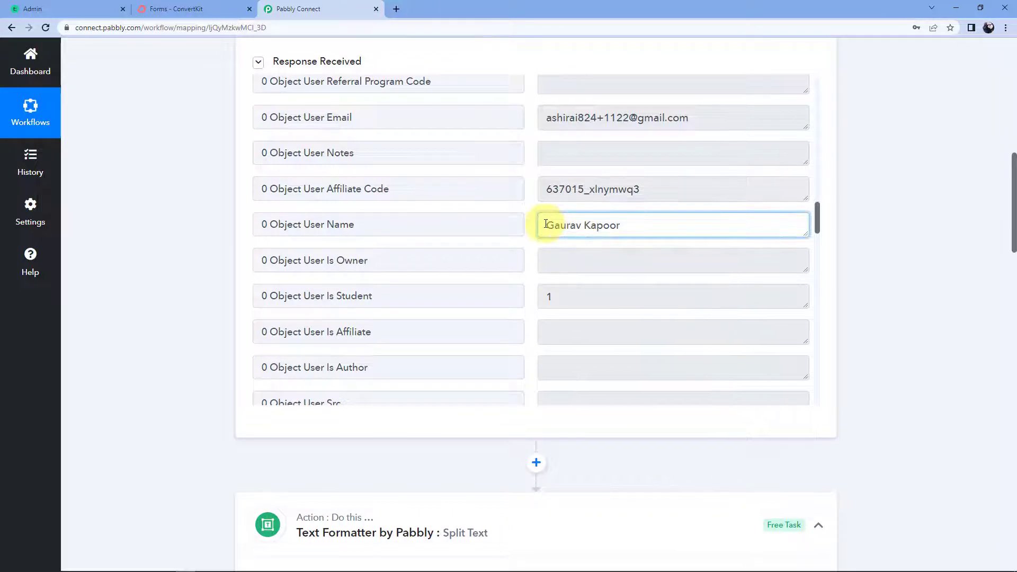
pyautogui.moveTo(548, 225); pyautogui.dragTo(625, 227)
pyautogui.click(625, 228)
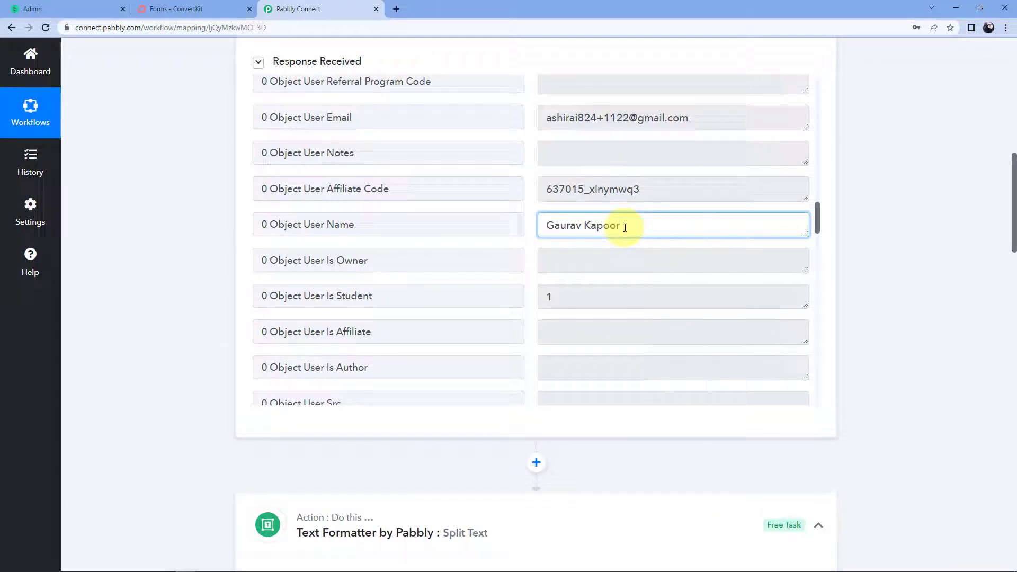
pyautogui.moveTo(625, 227); pyautogui.dragTo(546, 225)
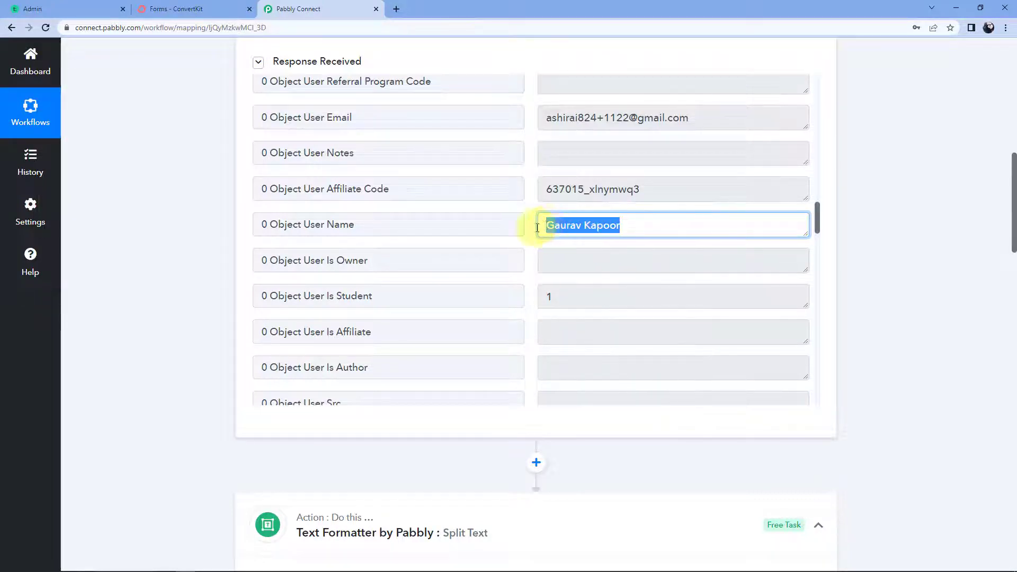
pyautogui.scroll(-6, 109, 411)
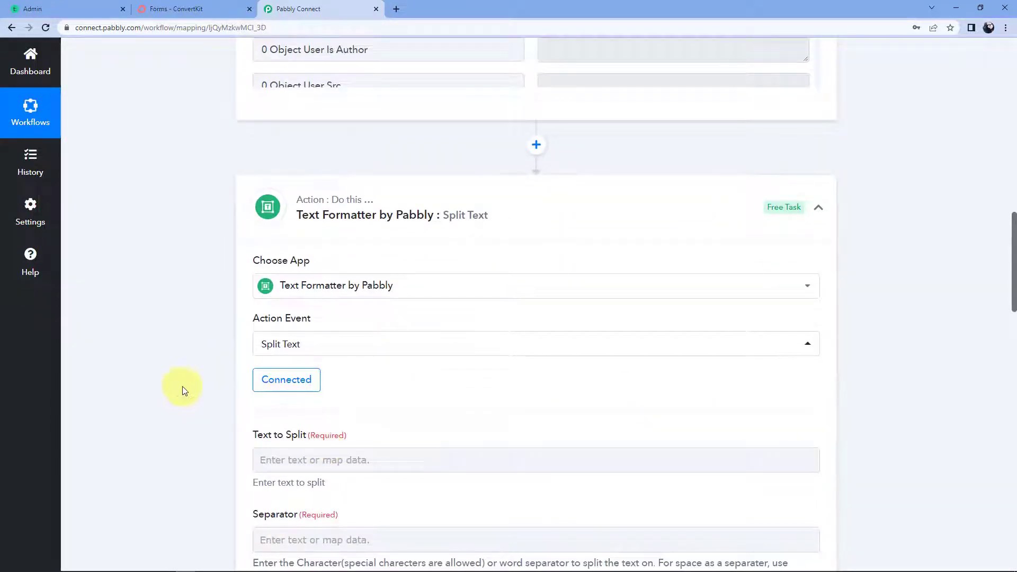
pyautogui.scroll(-3, 181, 390)
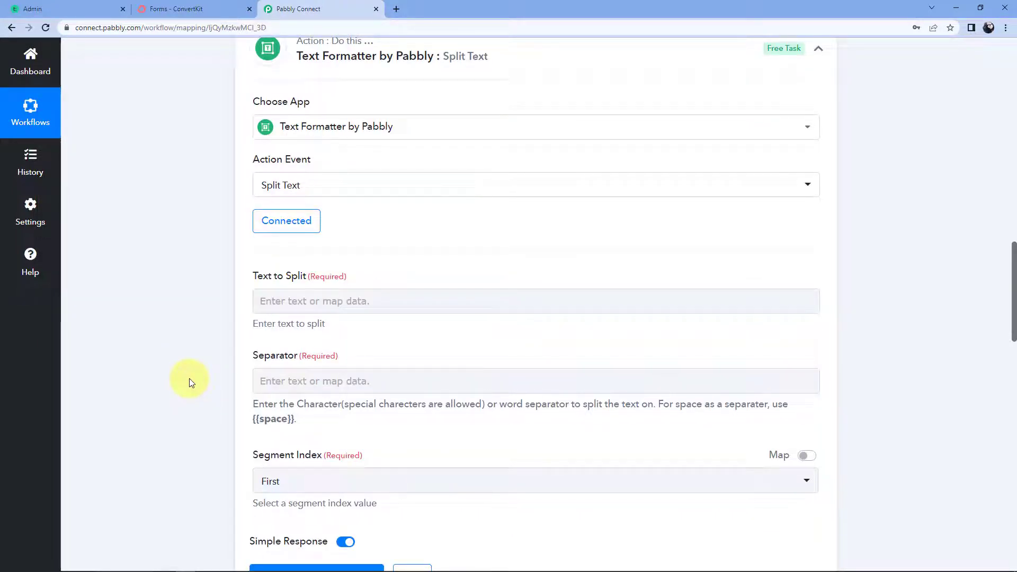
# Map Teachable's Object User Name into the Text to Split field.
pyautogui.scroll(-1, 191, 381)
pyautogui.click(322, 257)
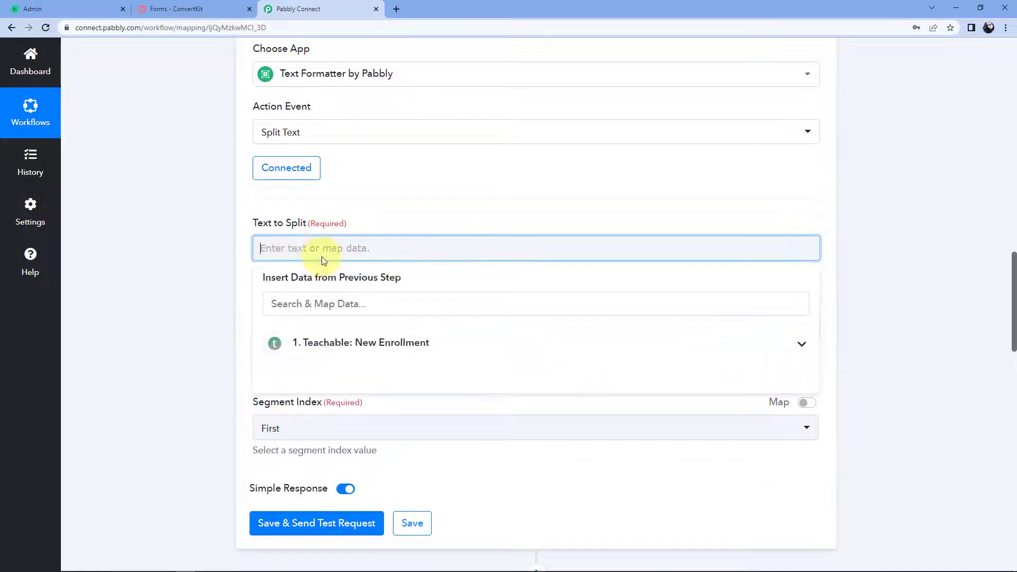
pyautogui.click(442, 347)
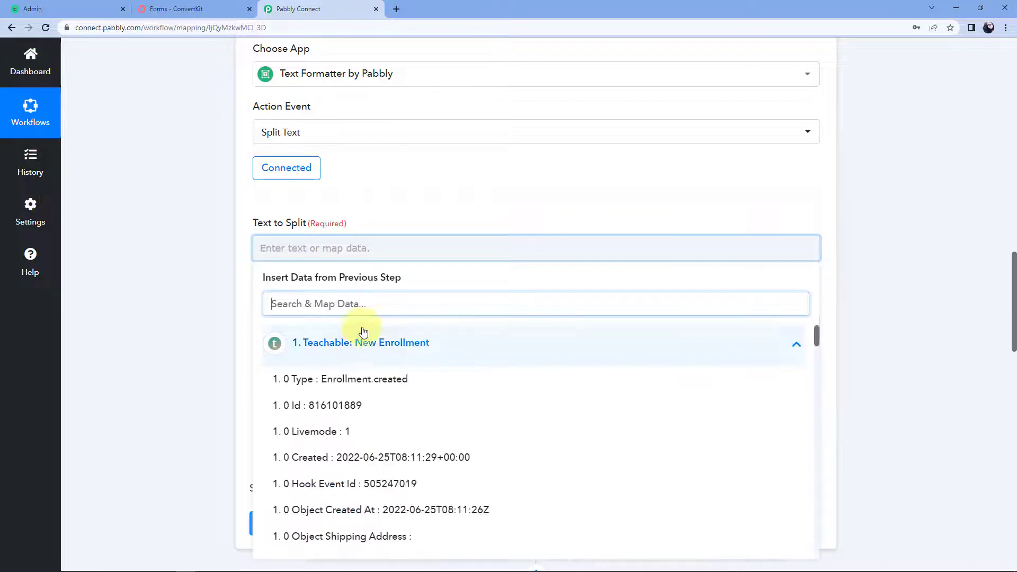
pyautogui.scroll(-3, 214, 355)
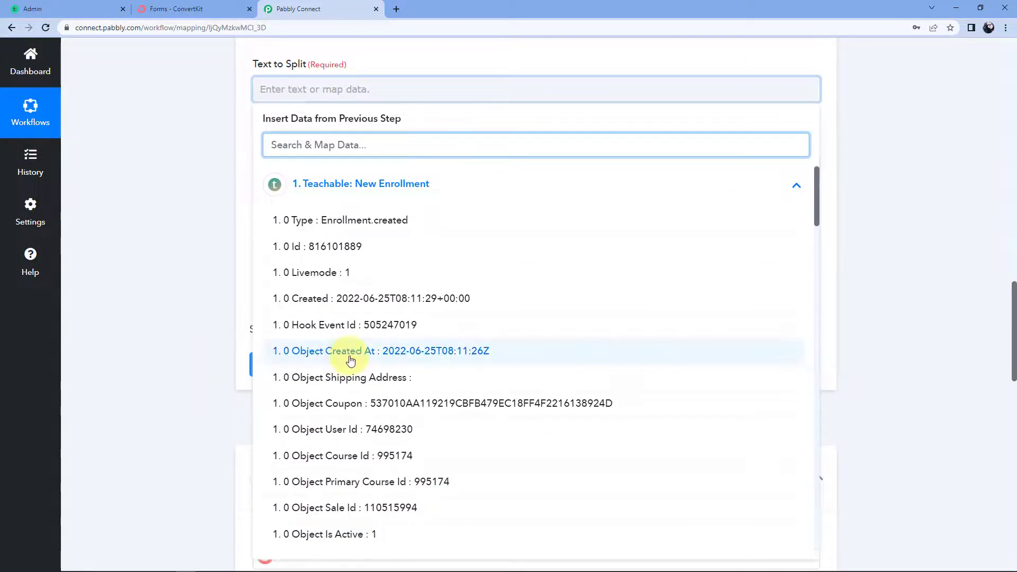
pyautogui.scroll(-15, 351, 360)
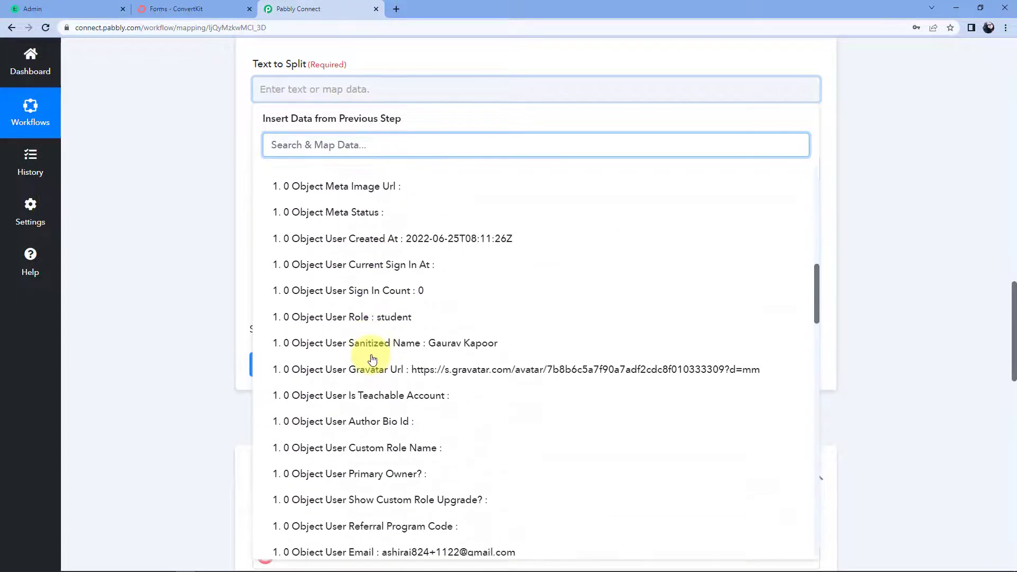
pyautogui.scroll(-1, 372, 359)
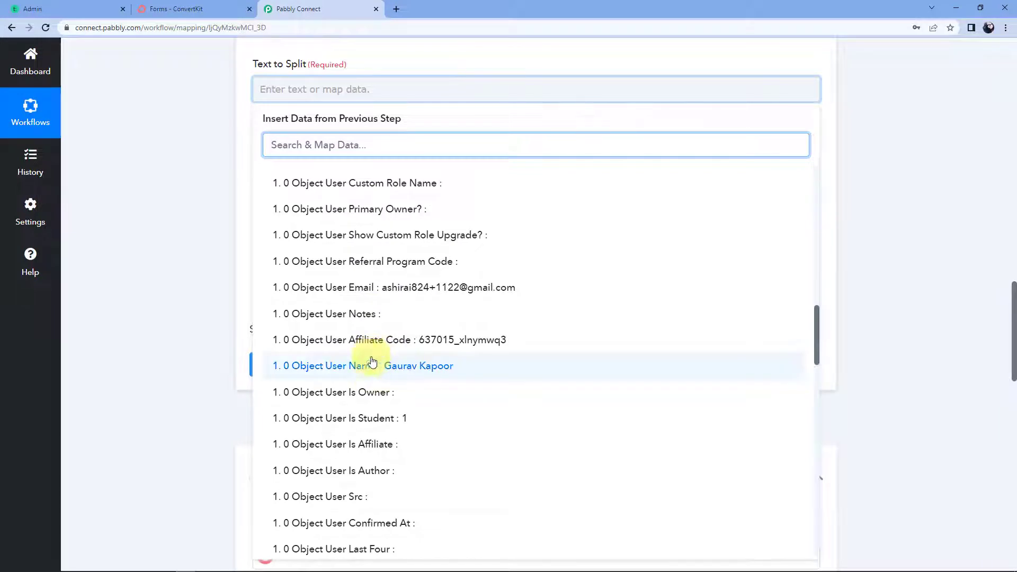
pyautogui.click(379, 367)
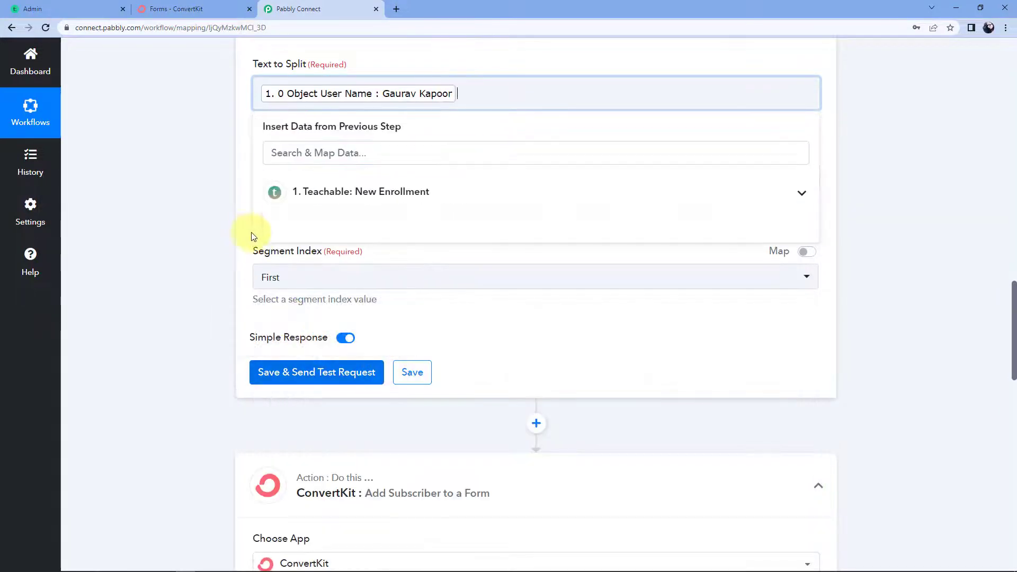
pyautogui.click(216, 228)
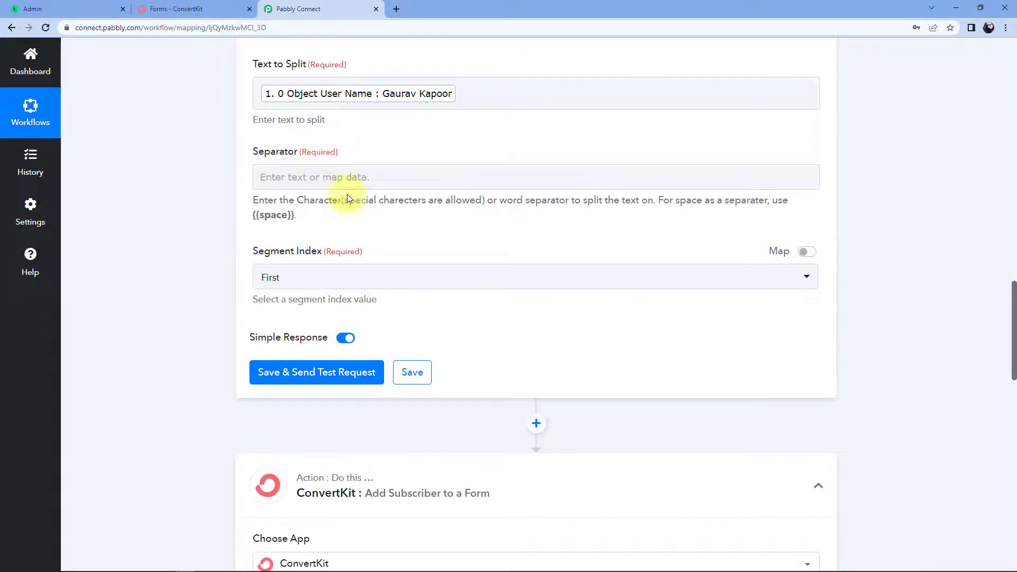
pyautogui.click(420, 103)
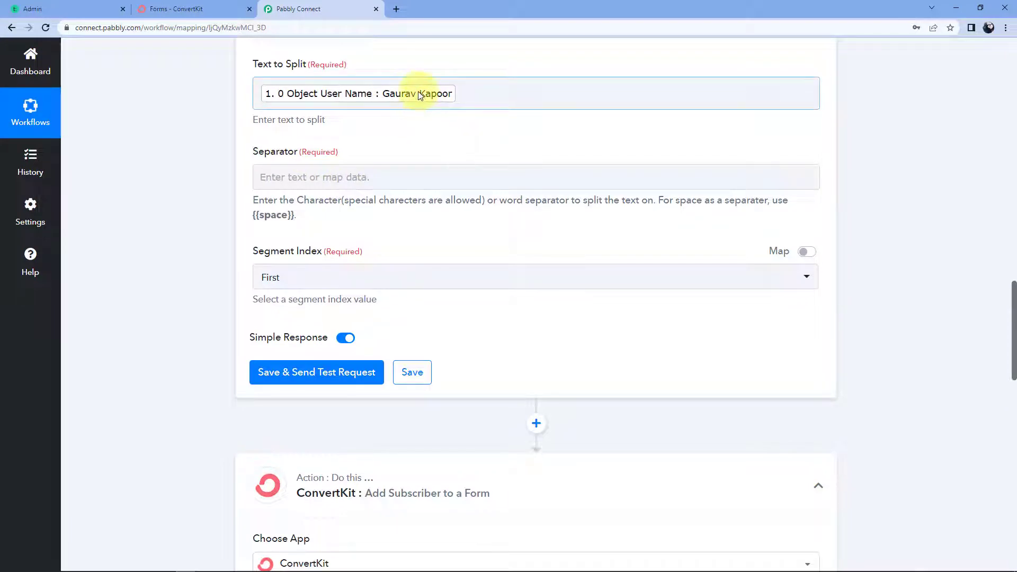
pyautogui.click(416, 123)
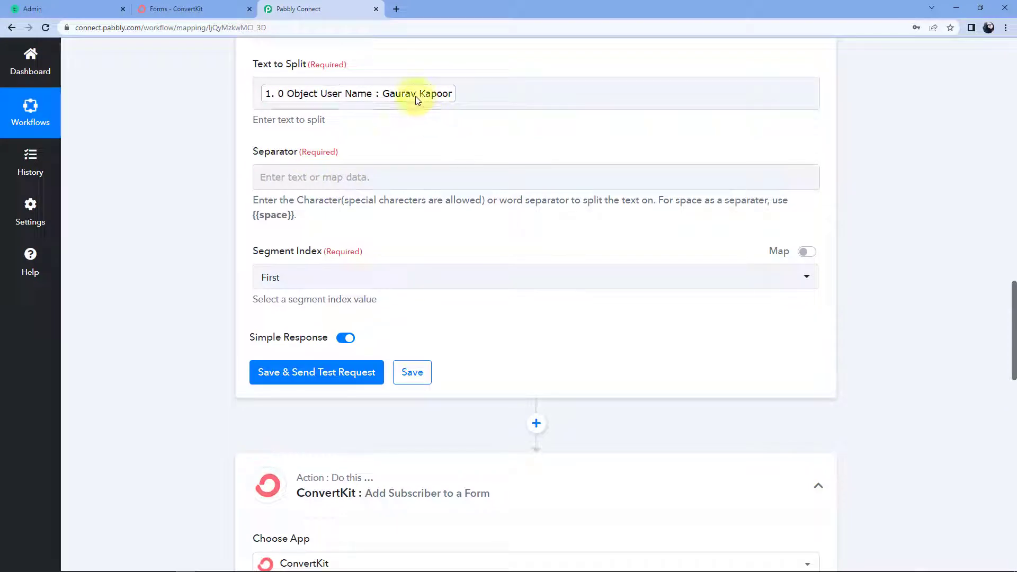
pyautogui.click(417, 99)
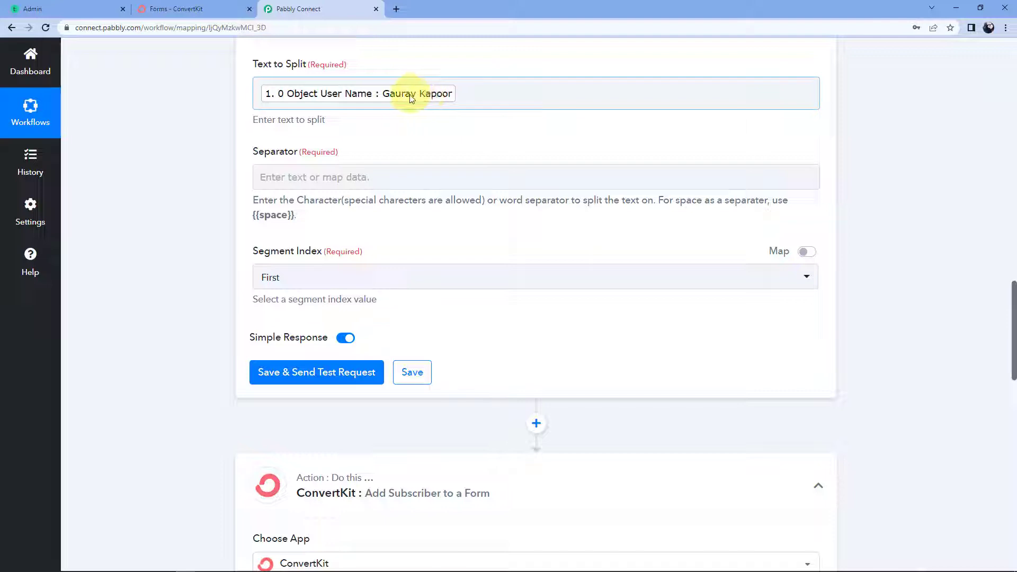
pyautogui.click(289, 201)
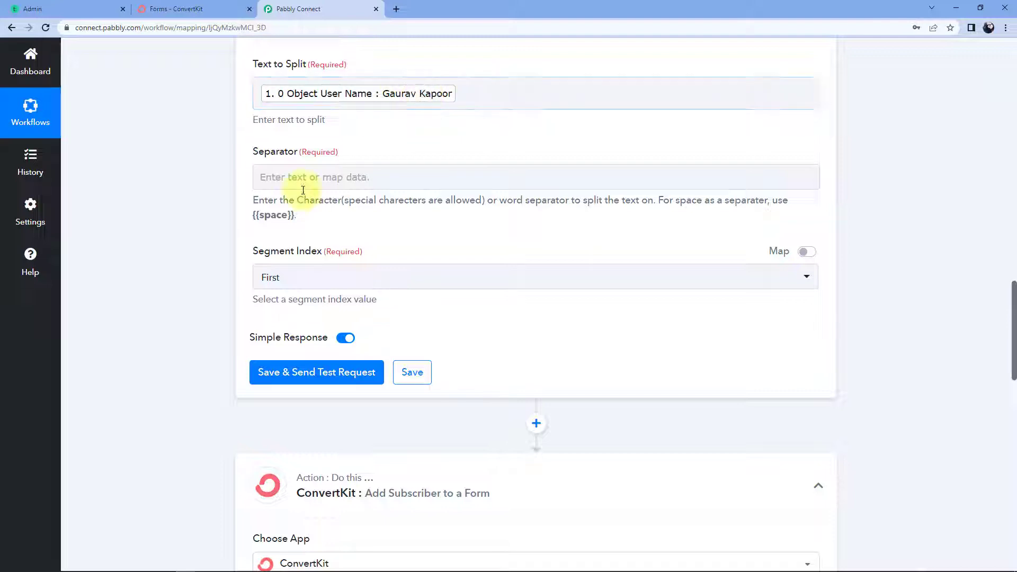
# Set the separator to {{space}} and Segment Index to All, then save and test.
pyautogui.moveTo(293, 215); pyautogui.dragTo(262, 215)
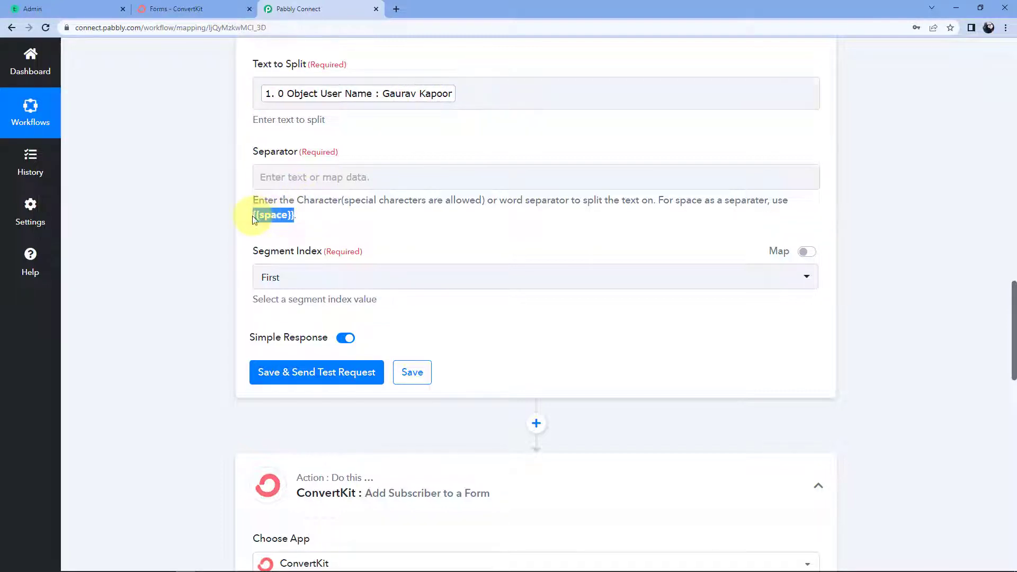
pyautogui.click(307, 176)
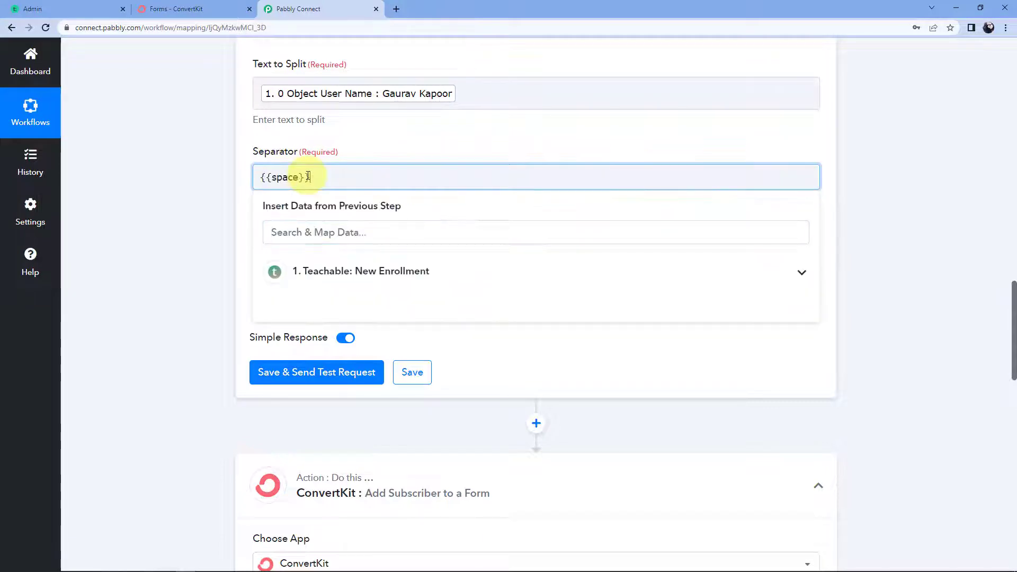
pyautogui.click(231, 195)
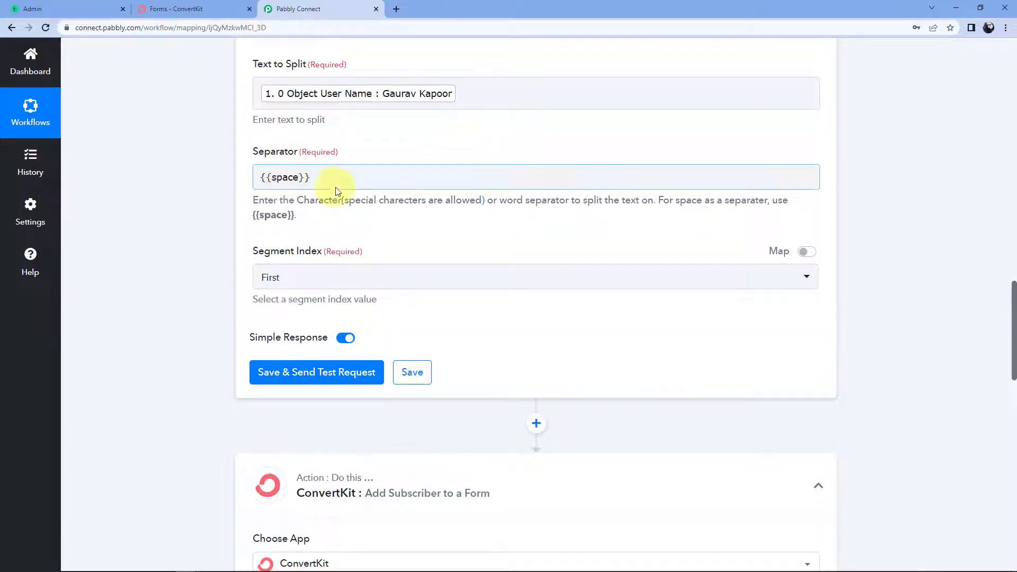
pyautogui.click(341, 276)
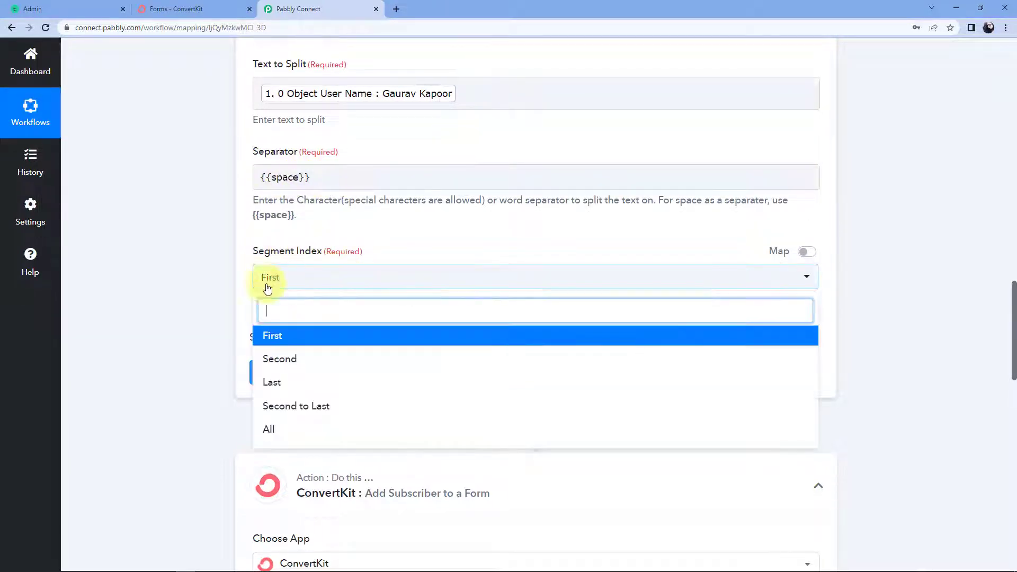
pyautogui.click(272, 426)
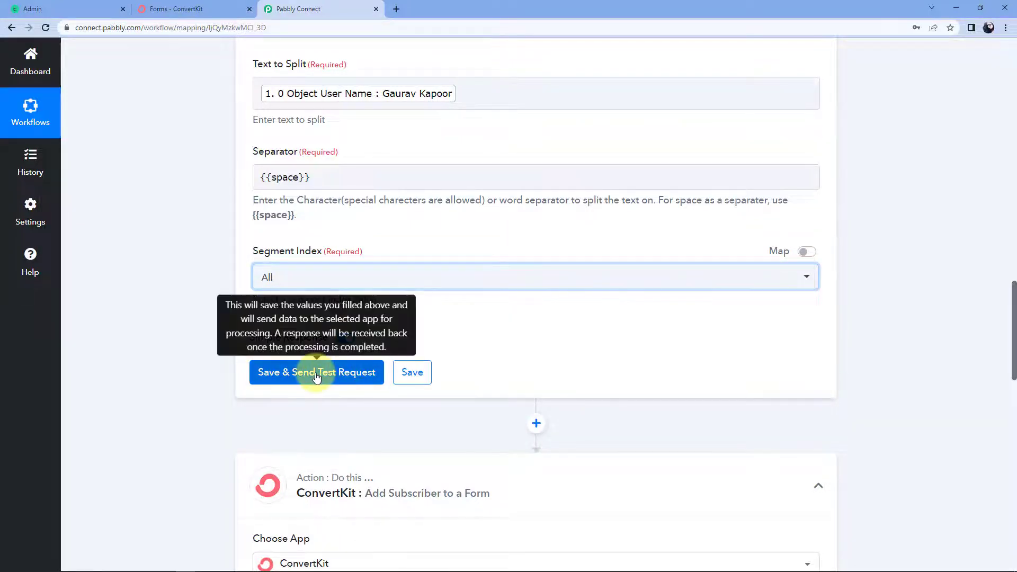
pyautogui.click(353, 377)
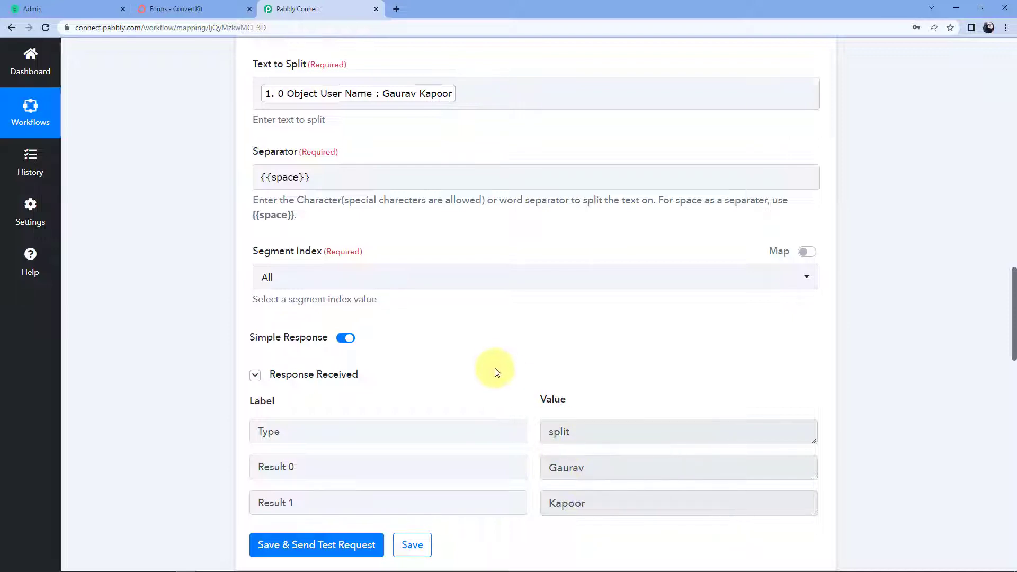
pyautogui.scroll(-15, 514, 360)
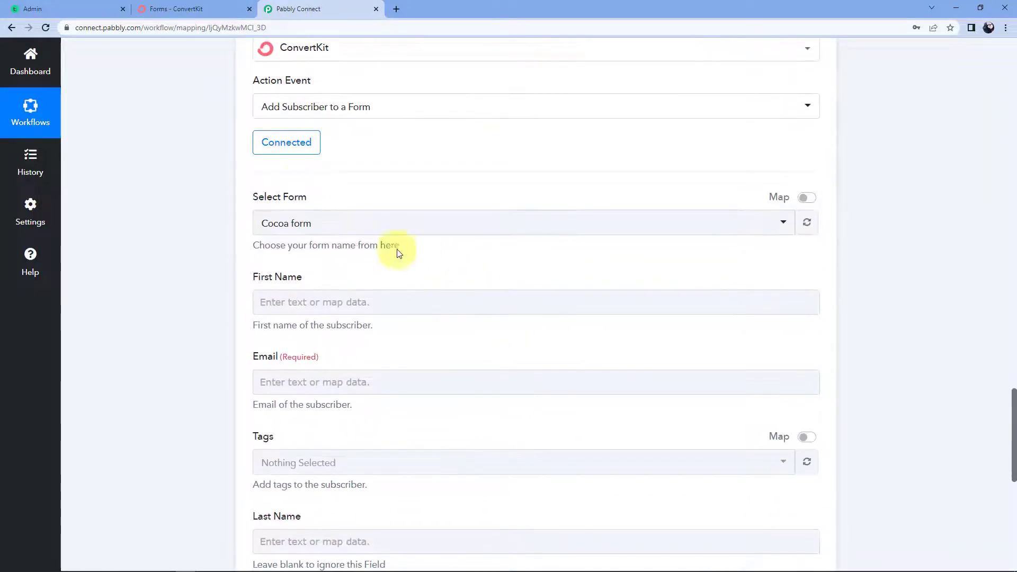
pyautogui.click(287, 141)
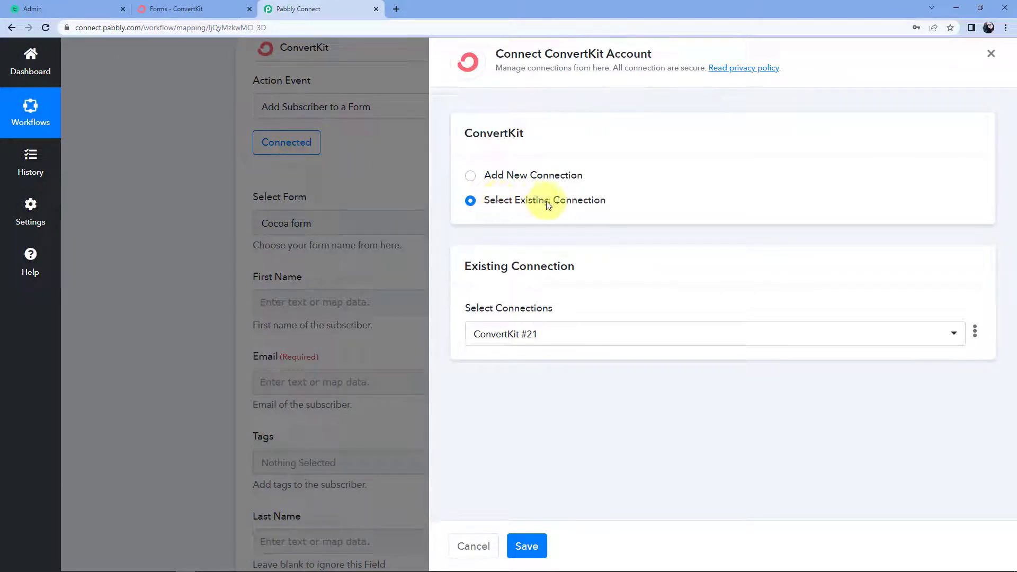
pyautogui.click(527, 545)
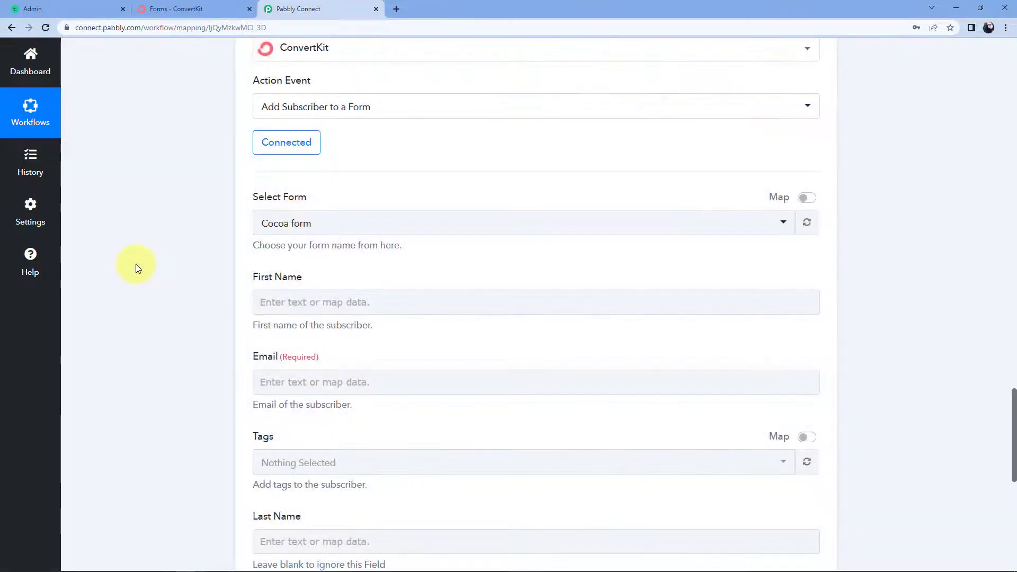
pyautogui.click(273, 292)
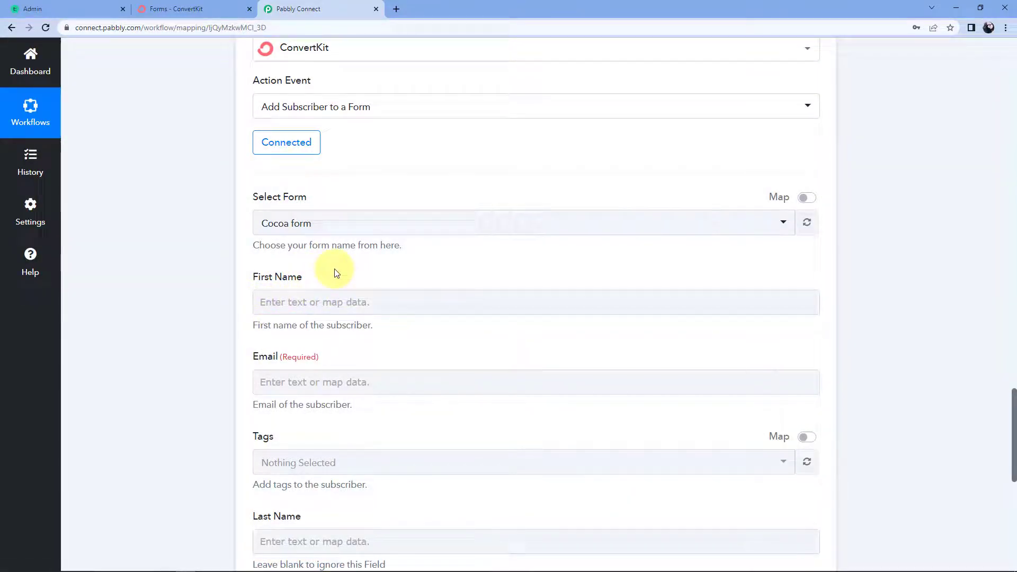
pyautogui.click(262, 303)
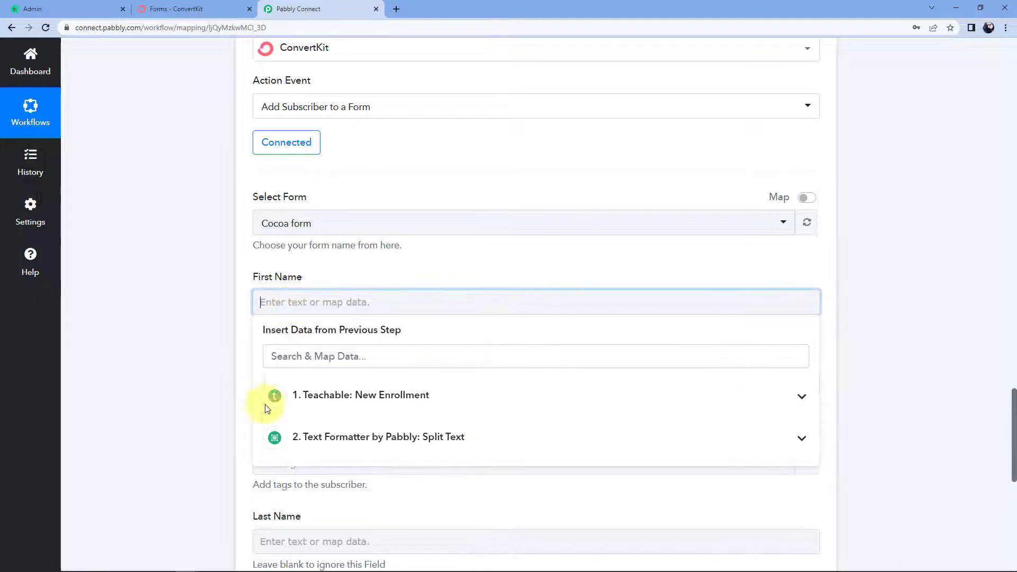
pyautogui.click(362, 444)
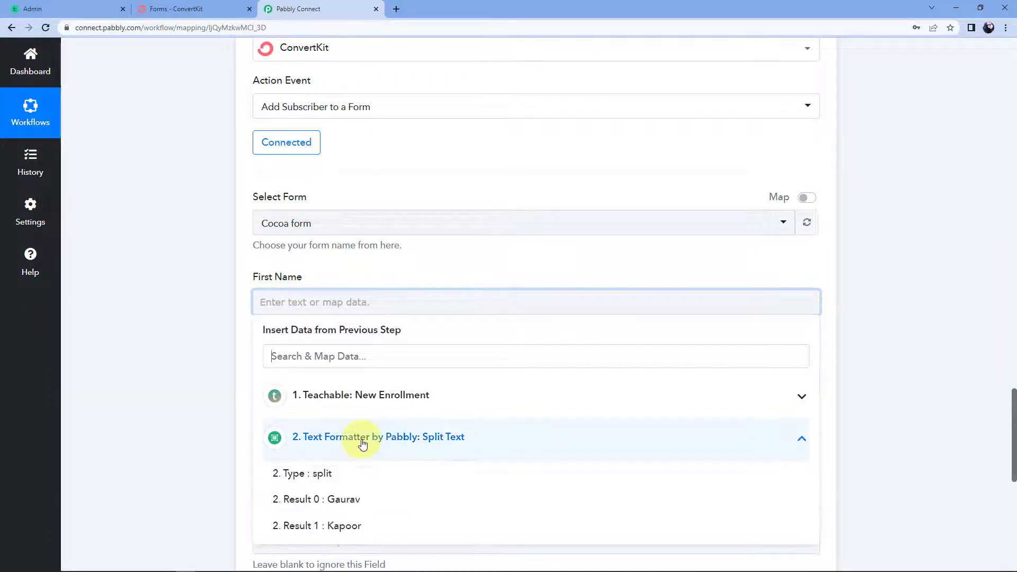
pyautogui.click(374, 503)
pyautogui.click(220, 362)
pyautogui.scroll(-2, 221, 362)
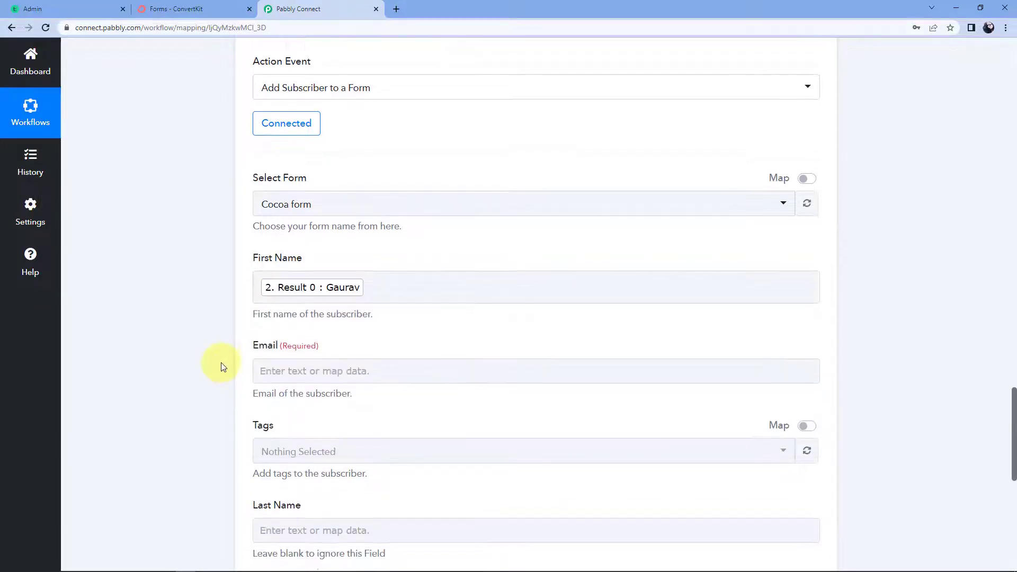
# Map the enrolled user's email from Teachable into the Email field.
pyautogui.click(267, 286)
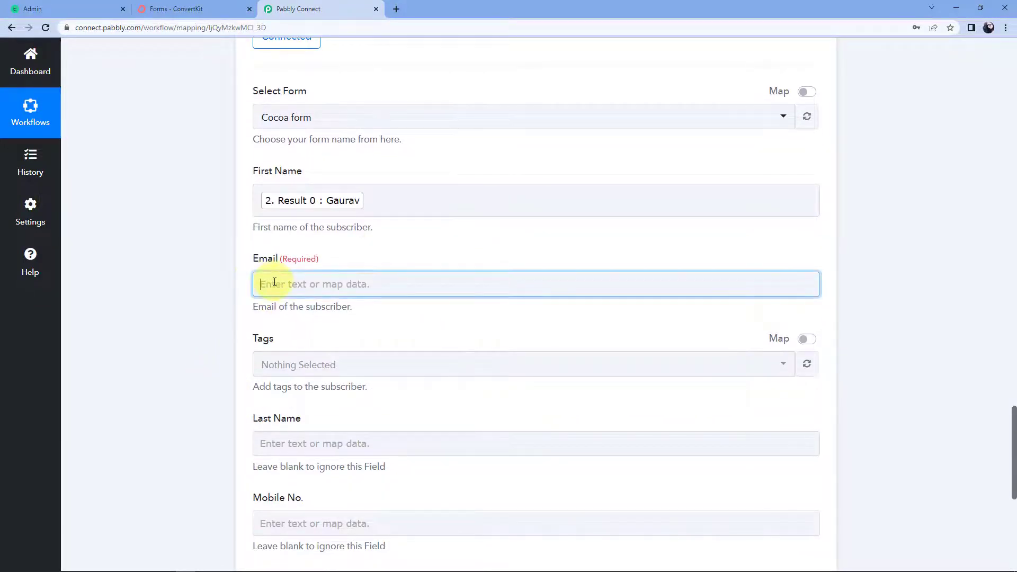
pyautogui.click(450, 390)
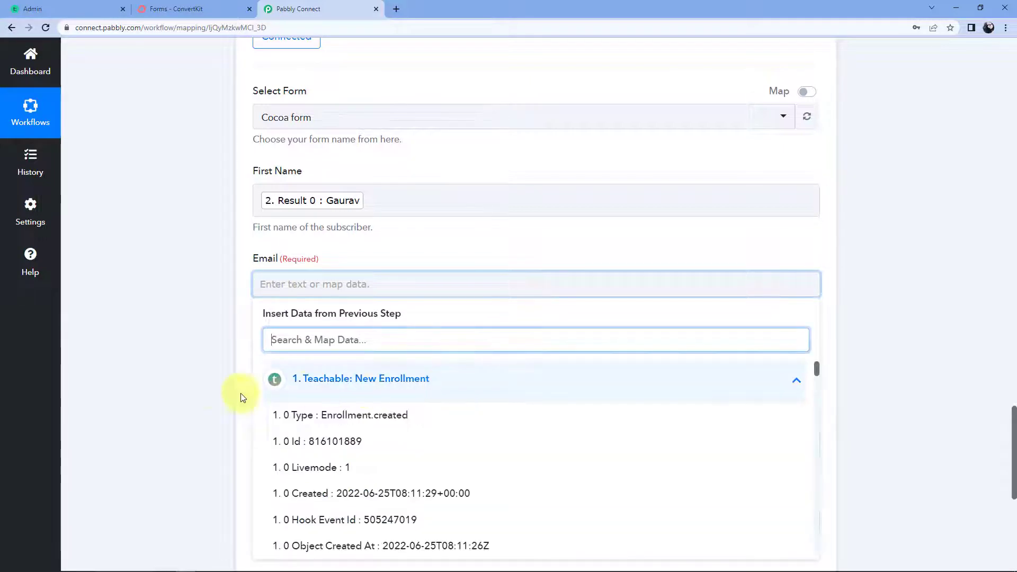
pyautogui.scroll(-2, 209, 390)
pyautogui.scroll(-9, 359, 375)
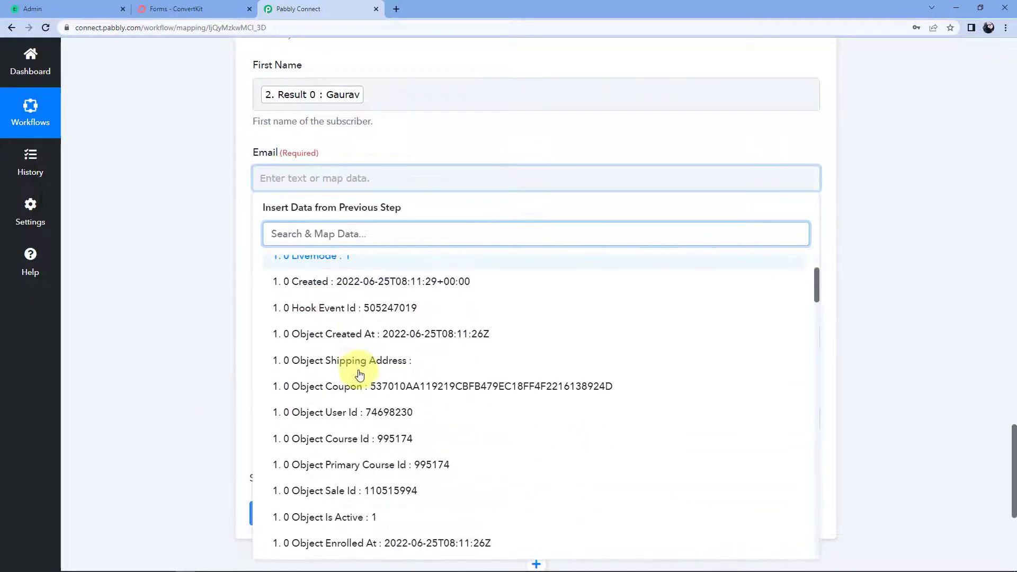
pyautogui.scroll(-9, 359, 375)
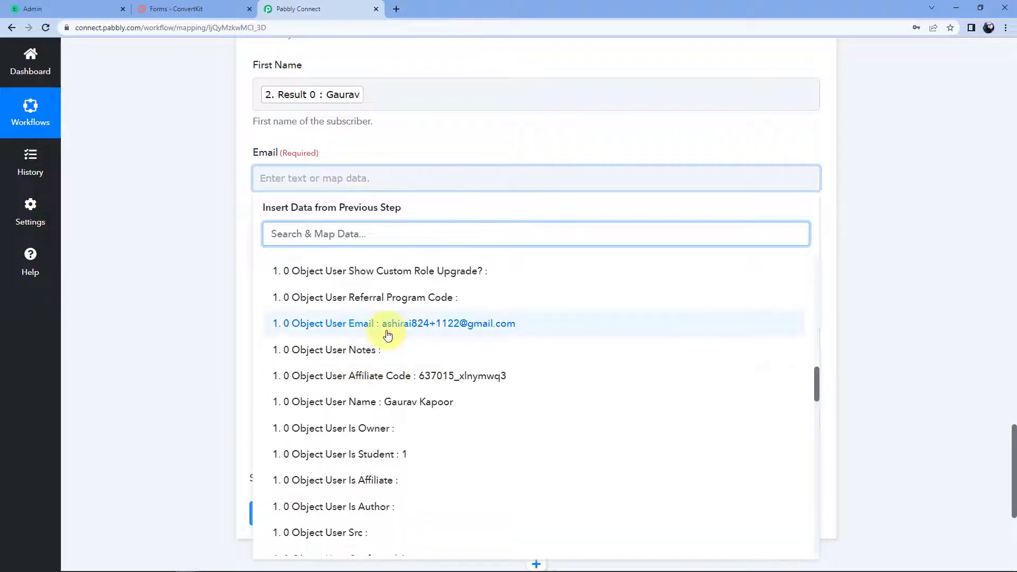
pyautogui.click(354, 326)
pyautogui.click(183, 278)
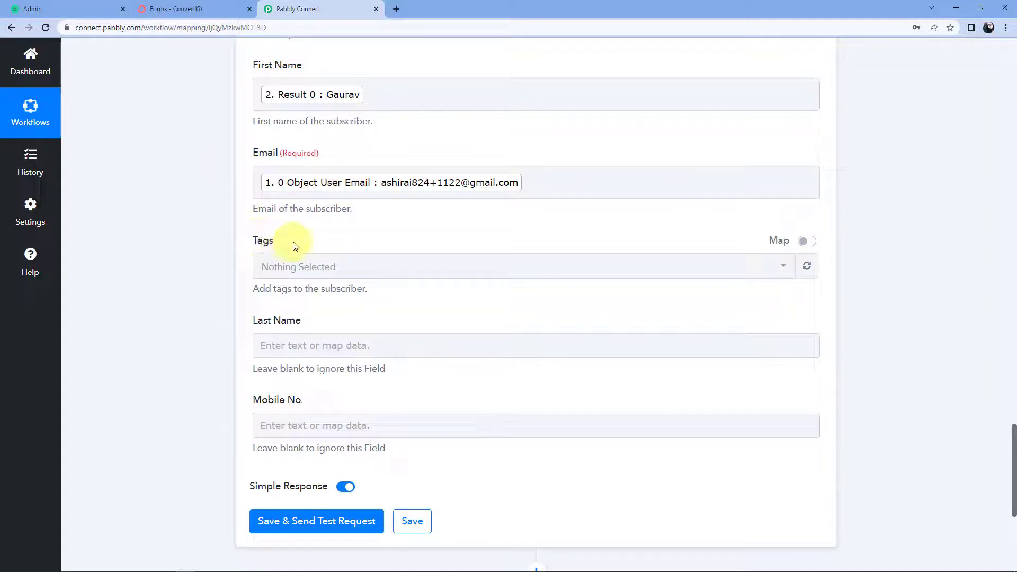
# Tag the subscriber with the Test tag.
pyautogui.click(293, 268)
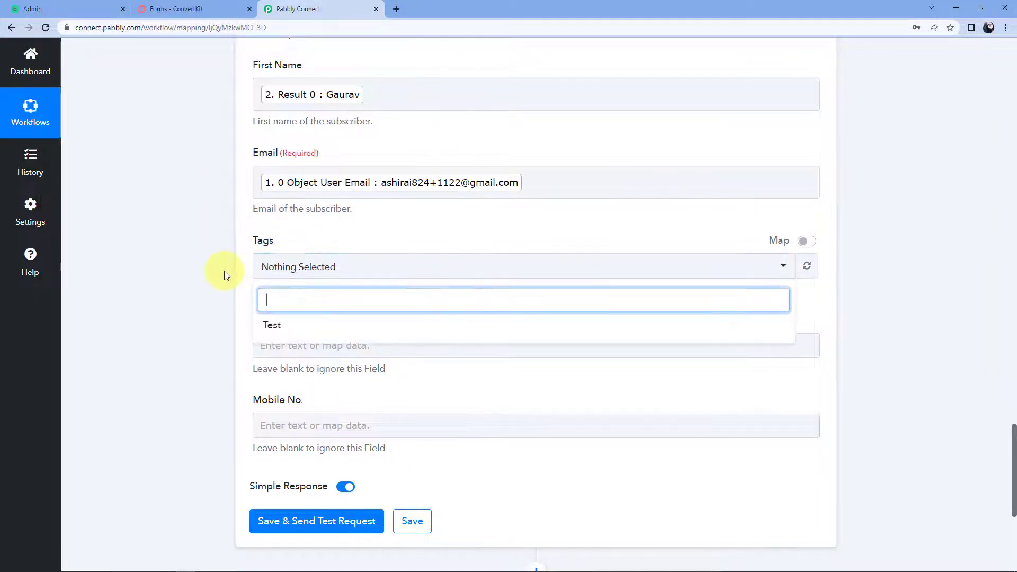
pyautogui.click(279, 325)
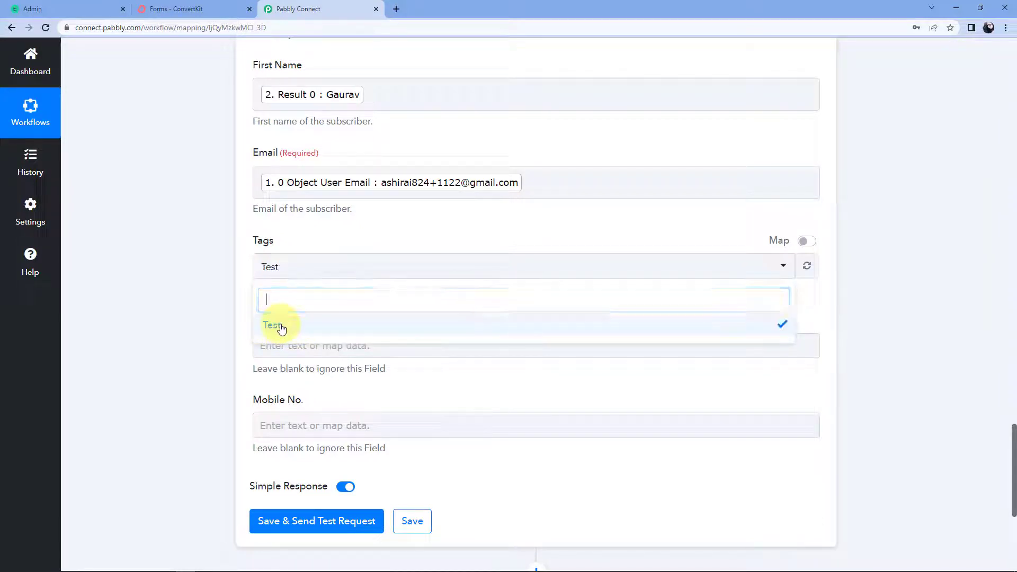
pyautogui.click(220, 289)
pyautogui.scroll(-1, 222, 295)
pyautogui.click(262, 293)
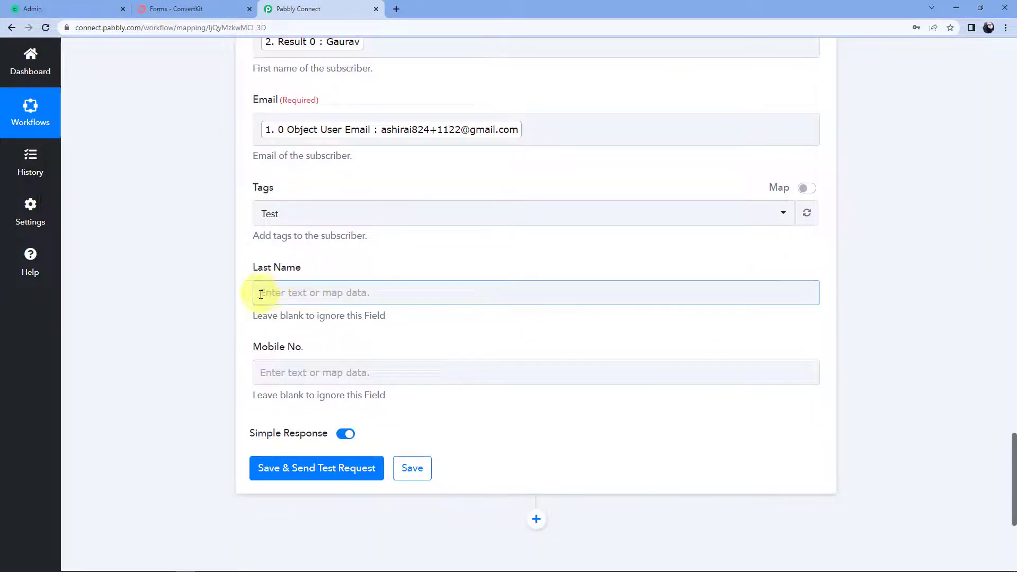
pyautogui.click(272, 291)
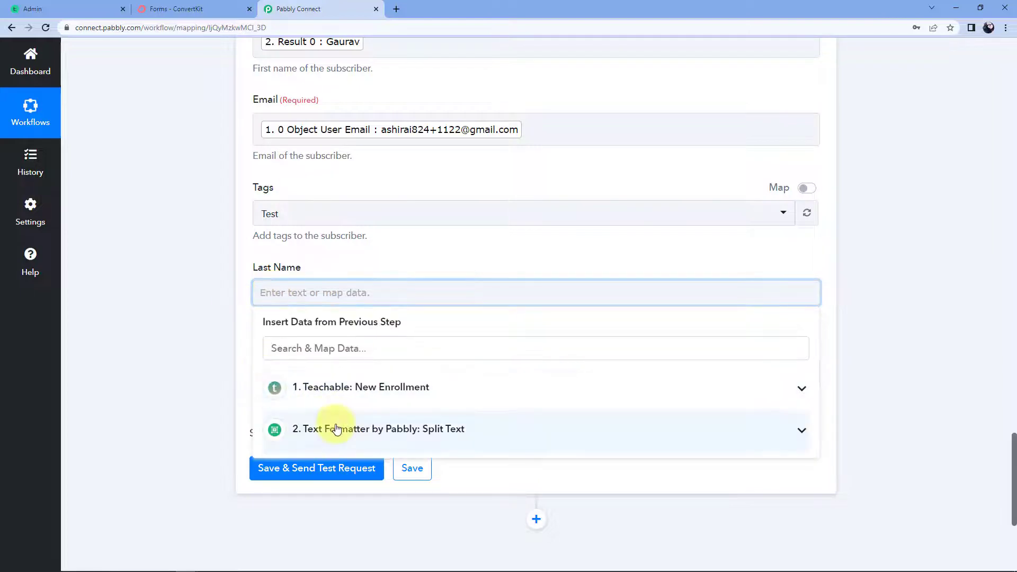
pyautogui.click(404, 427)
pyautogui.click(313, 518)
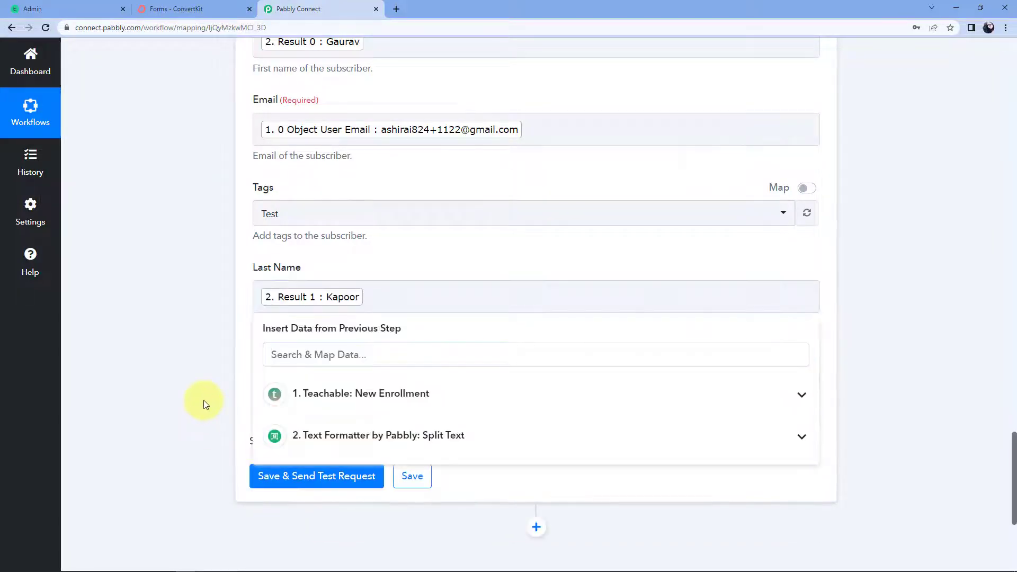
pyautogui.scroll(4, 203, 404)
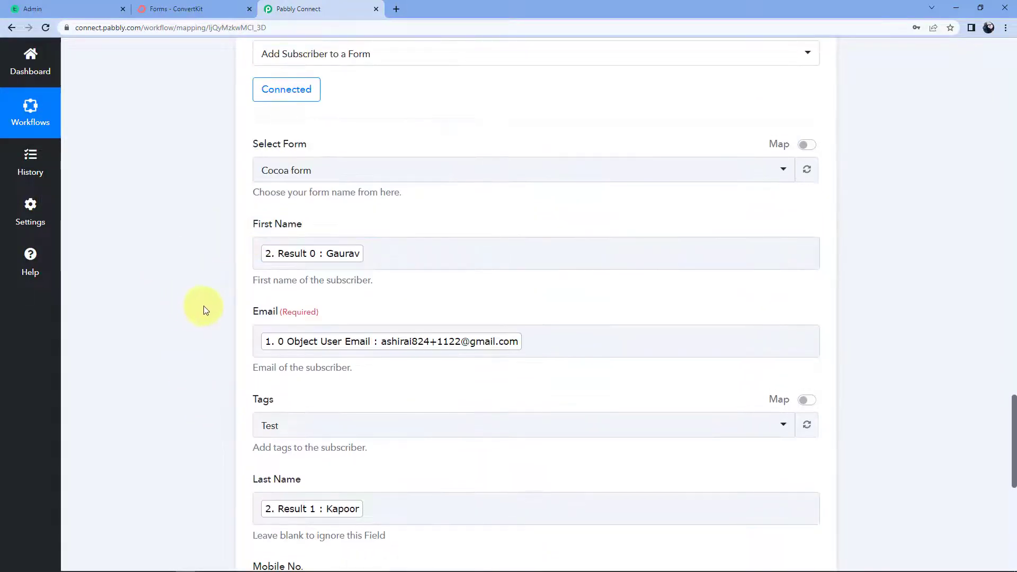
pyautogui.scroll(-2, 204, 313)
pyautogui.scroll(-1, 204, 363)
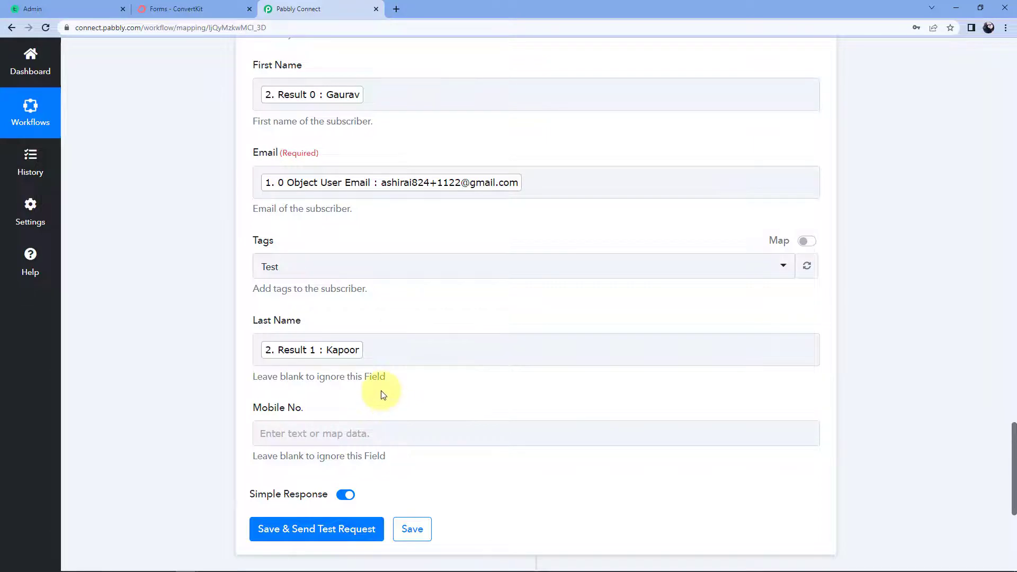
pyautogui.scroll(-3, 221, 350)
# Save and test the ConvertKit step, reviewing the inactive new form subscription in the response.
pyautogui.click(299, 371)
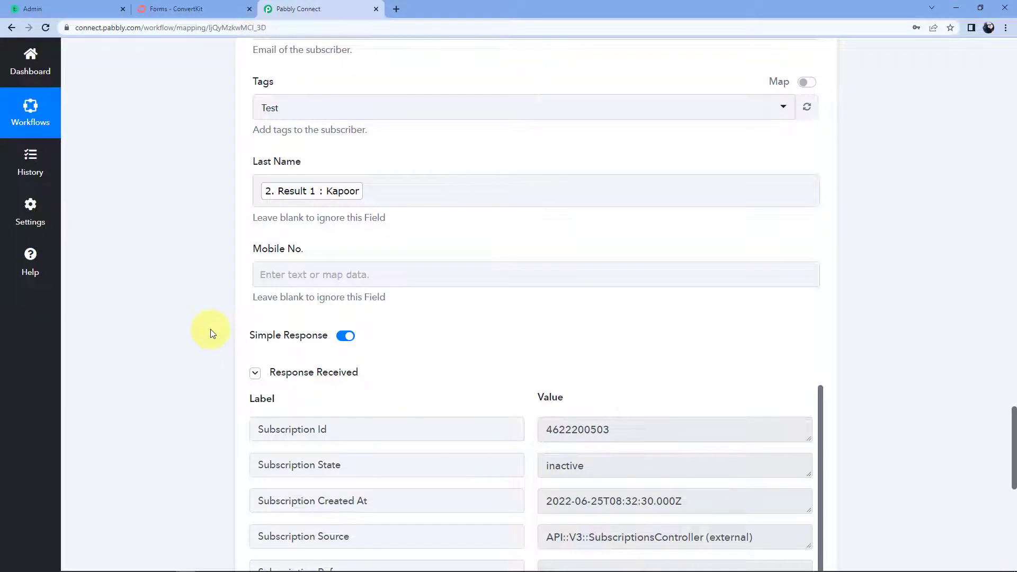
pyautogui.scroll(-3, 199, 333)
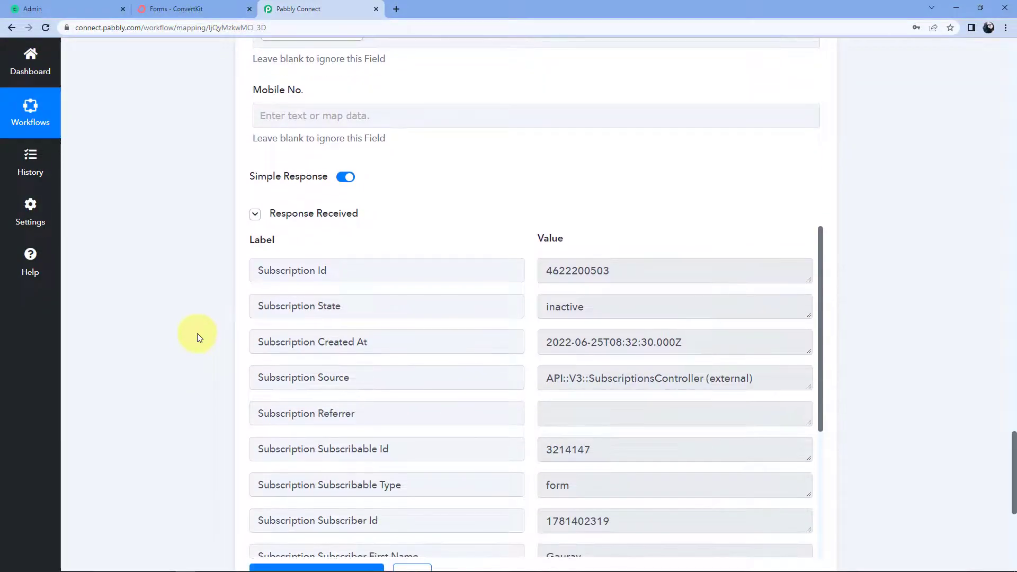
pyautogui.scroll(-2, 538, 340)
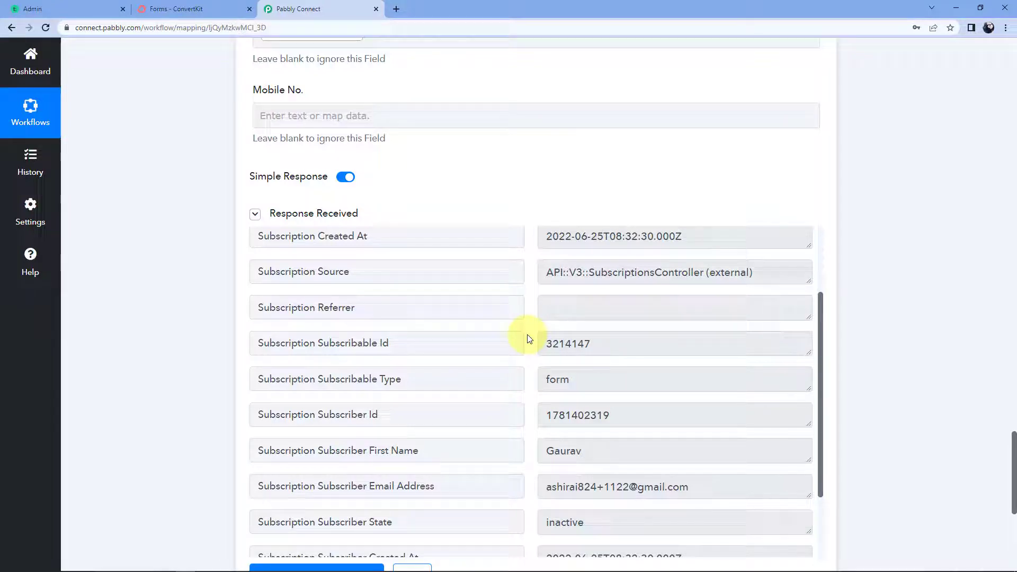
# Open ConvertKit's Subscribers overview from the Grow menu.
pyautogui.click(205, 3)
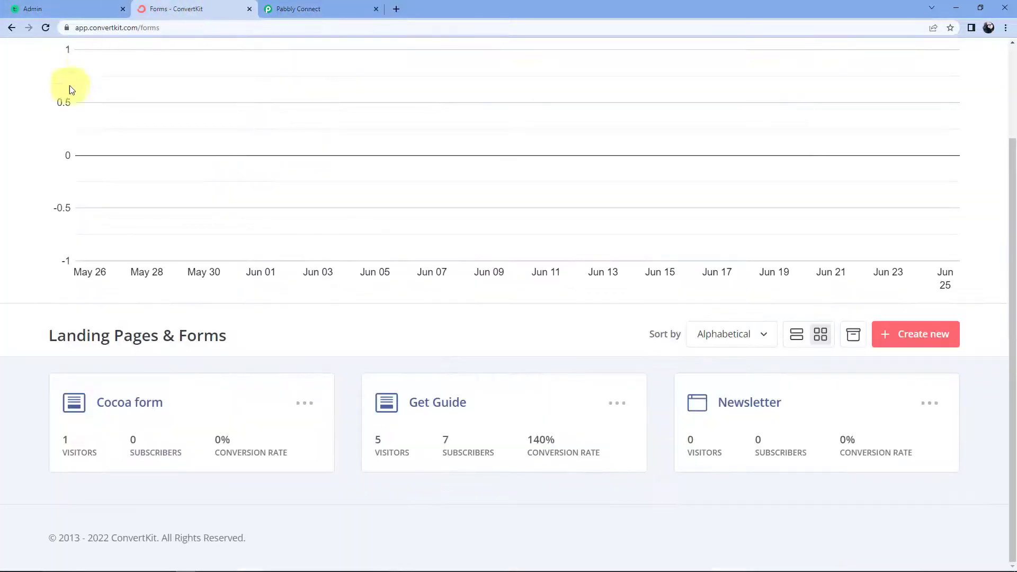
pyautogui.scroll(2, 138, 131)
pyautogui.click(127, 58)
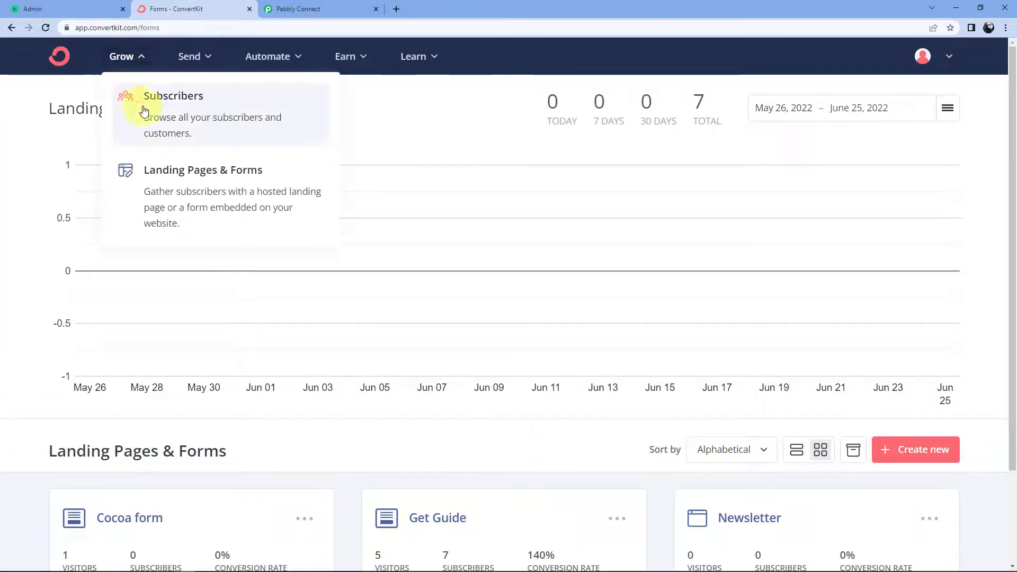
pyautogui.click(159, 108)
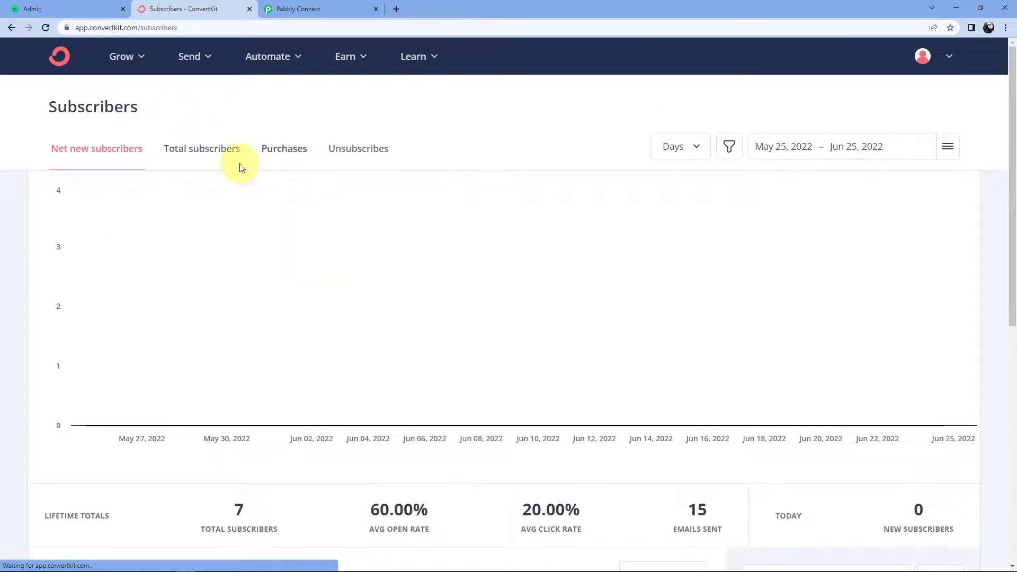
pyautogui.scroll(-3, 239, 166)
pyautogui.scroll(-5, 239, 169)
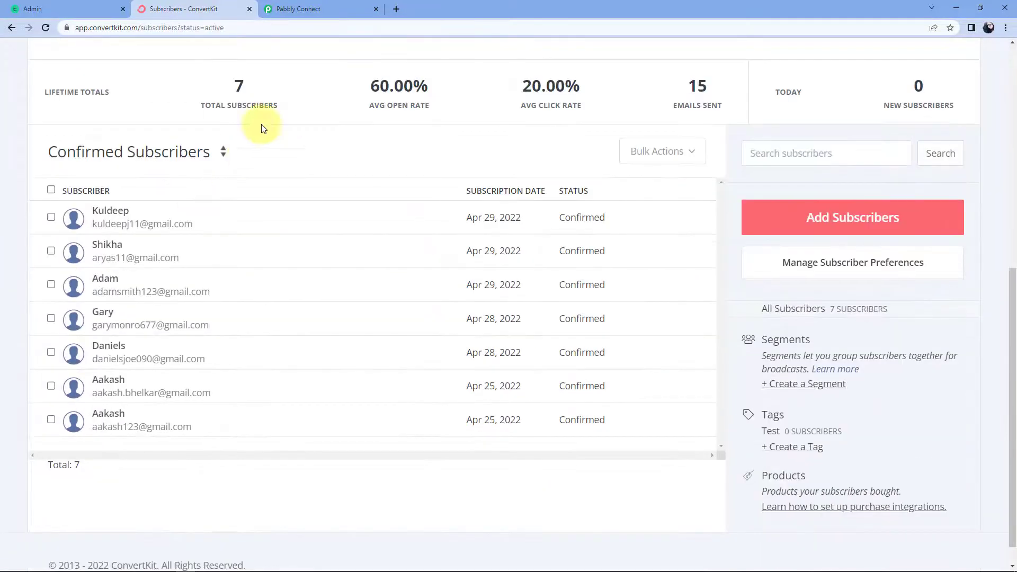
# Filter to All Subscribers, open the newest subscriber's profile, then return to Teachable's student list.
pyautogui.click(223, 152)
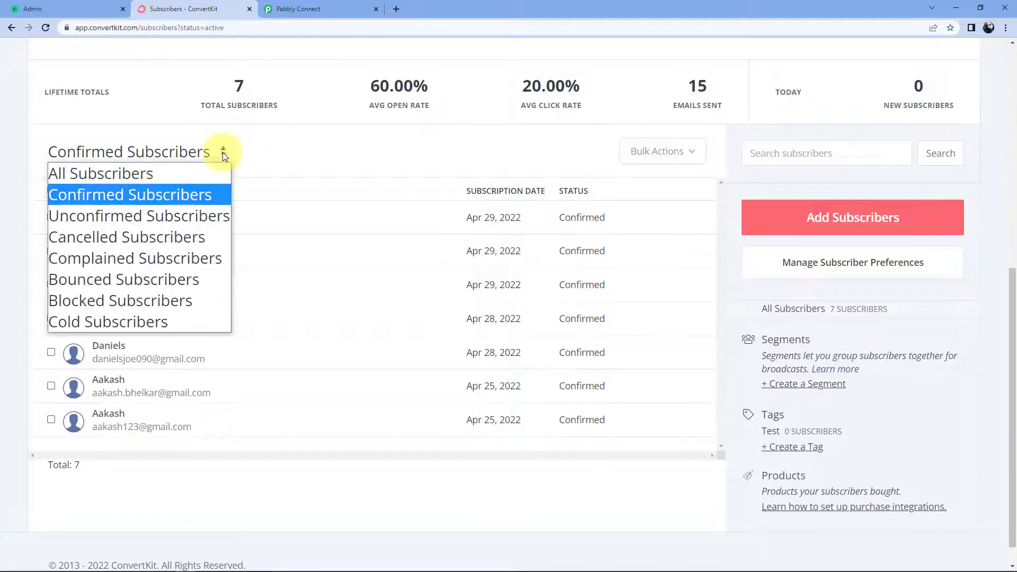
pyautogui.click(113, 173)
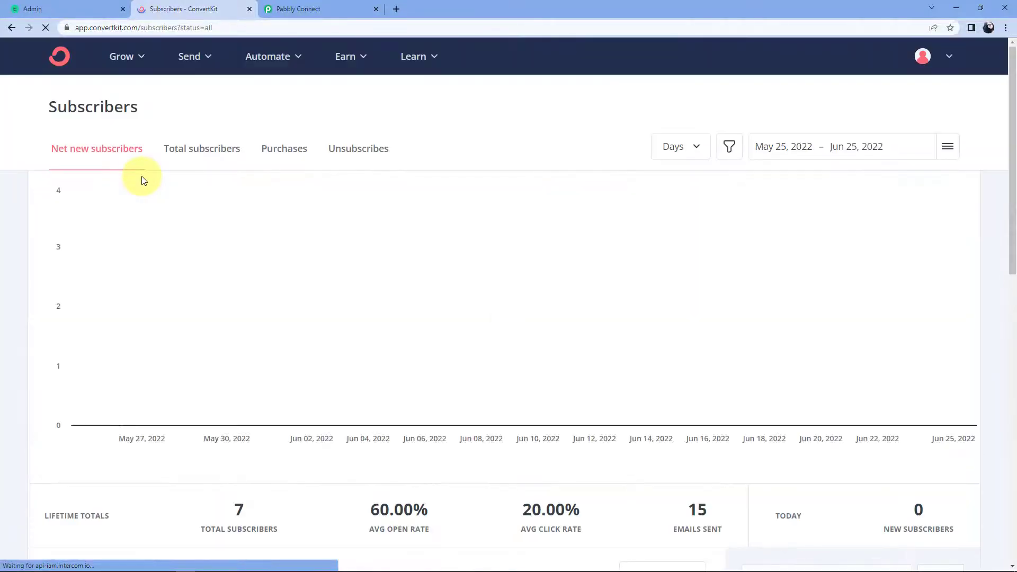
pyautogui.scroll(-3, 142, 177)
pyautogui.scroll(-4, 142, 177)
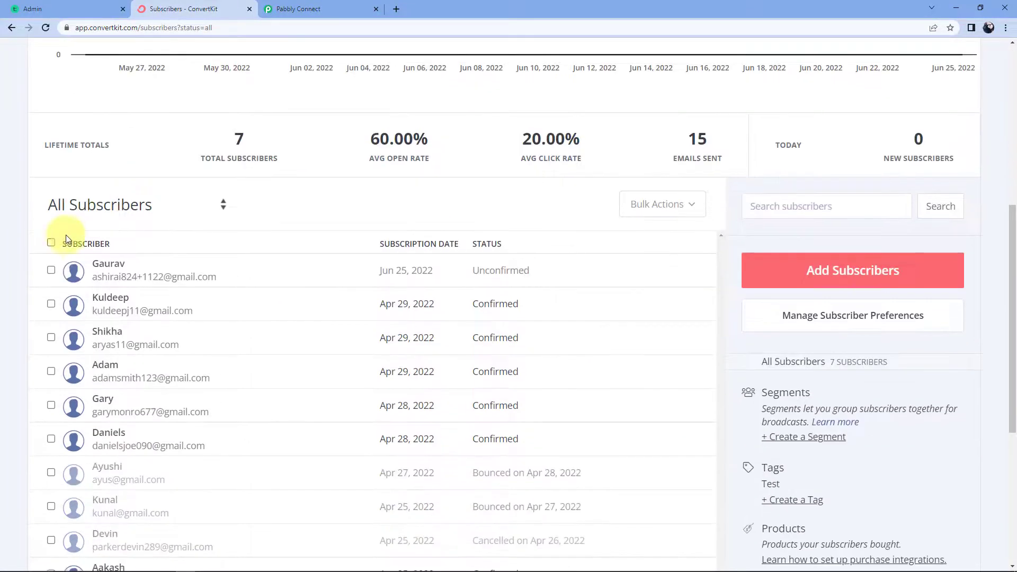
pyautogui.click(113, 267)
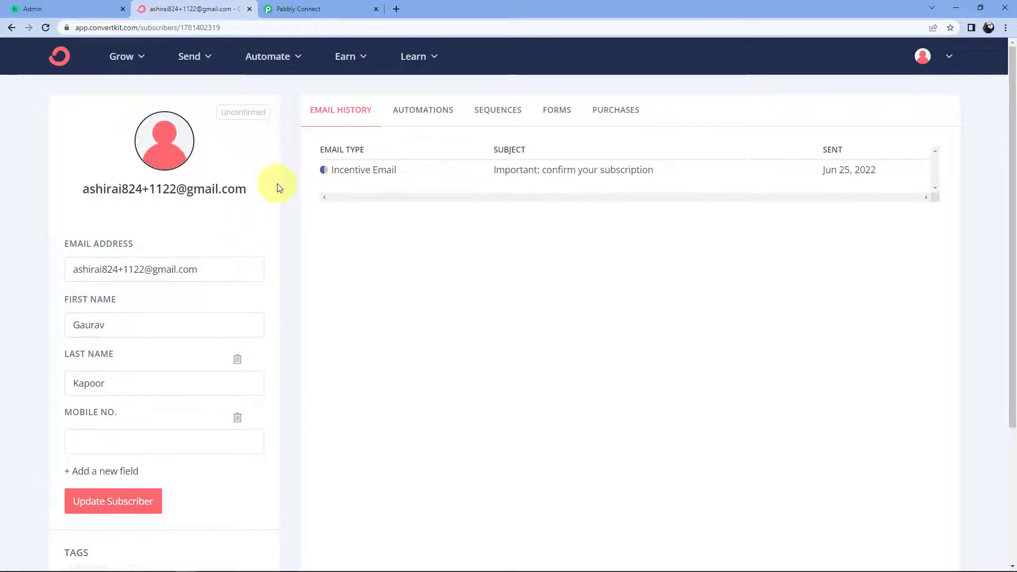
pyautogui.click(62, 10)
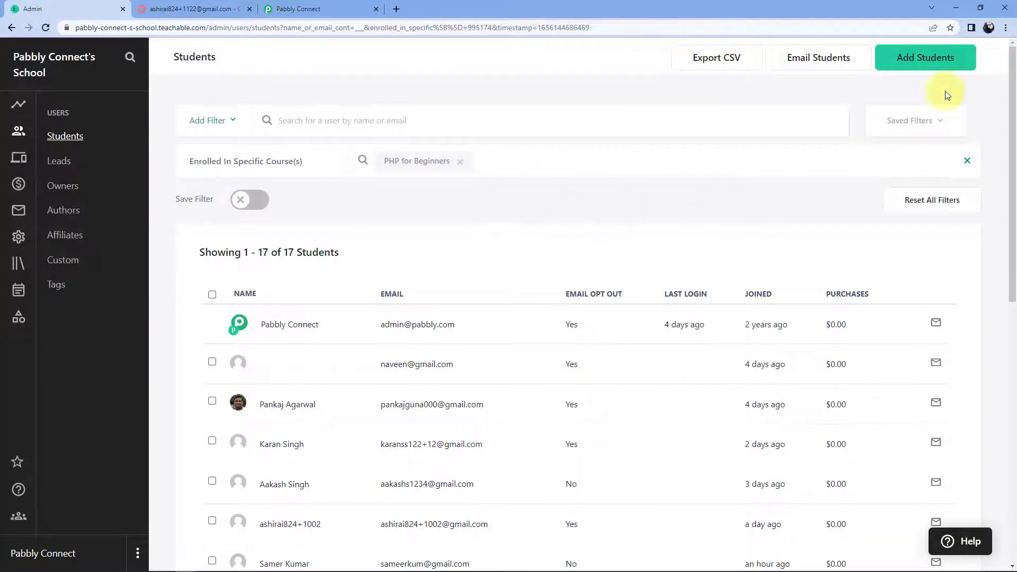
# Start a new Teachable student entry with the student's full name and e-mail address.
pyautogui.click(910, 63)
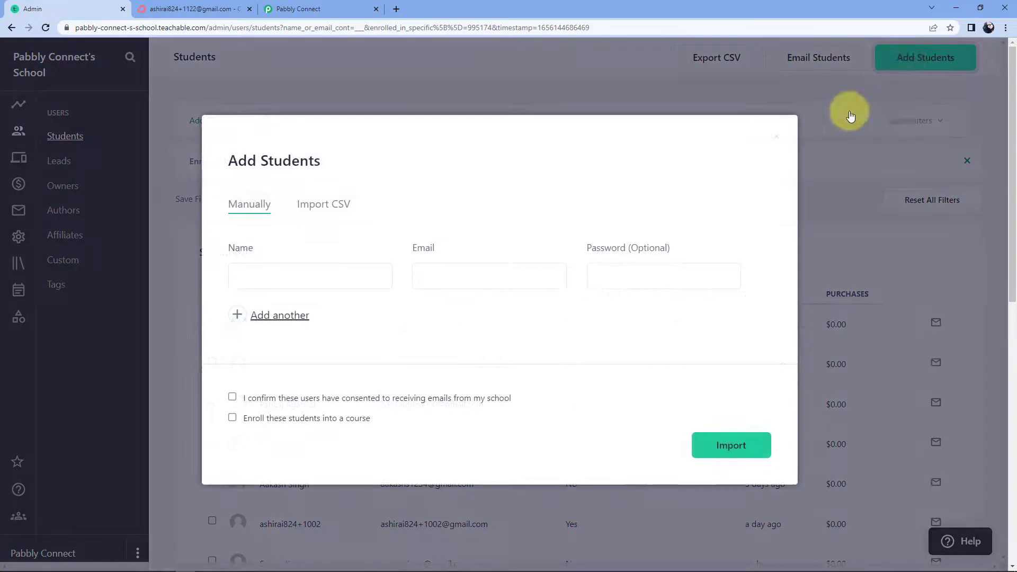
pyautogui.click(265, 279)
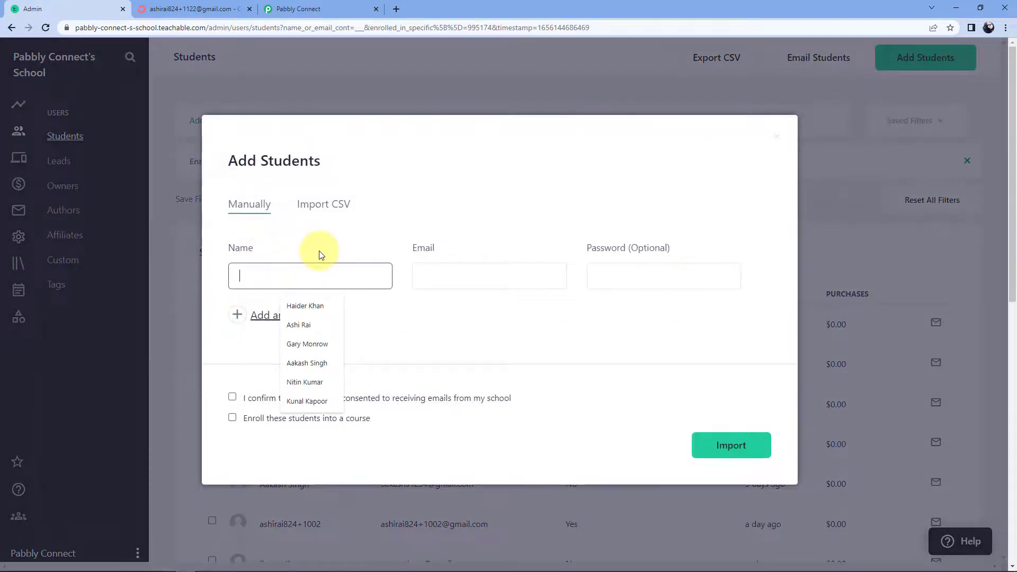
pyautogui.click(298, 325)
pyautogui.click(452, 284)
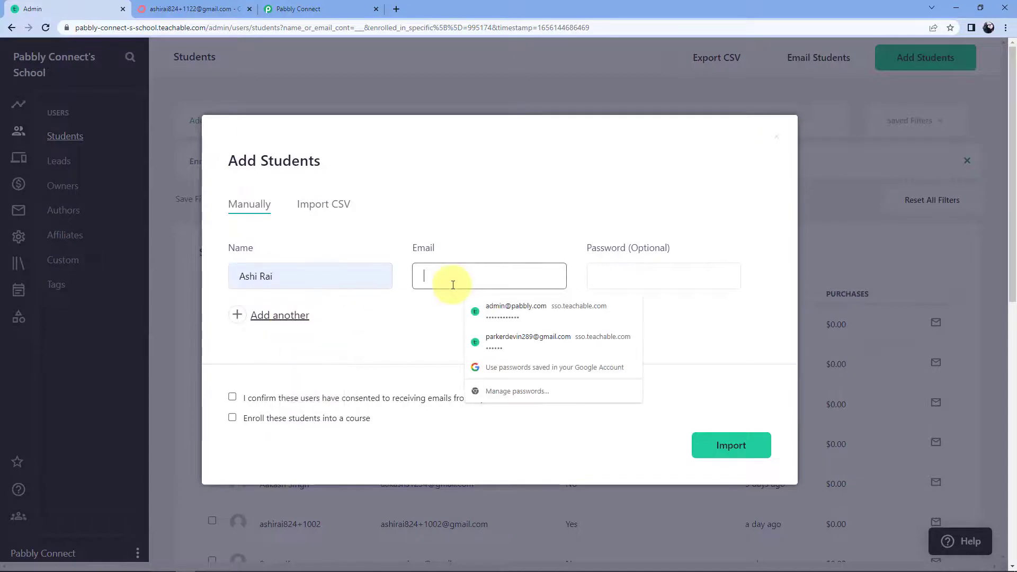
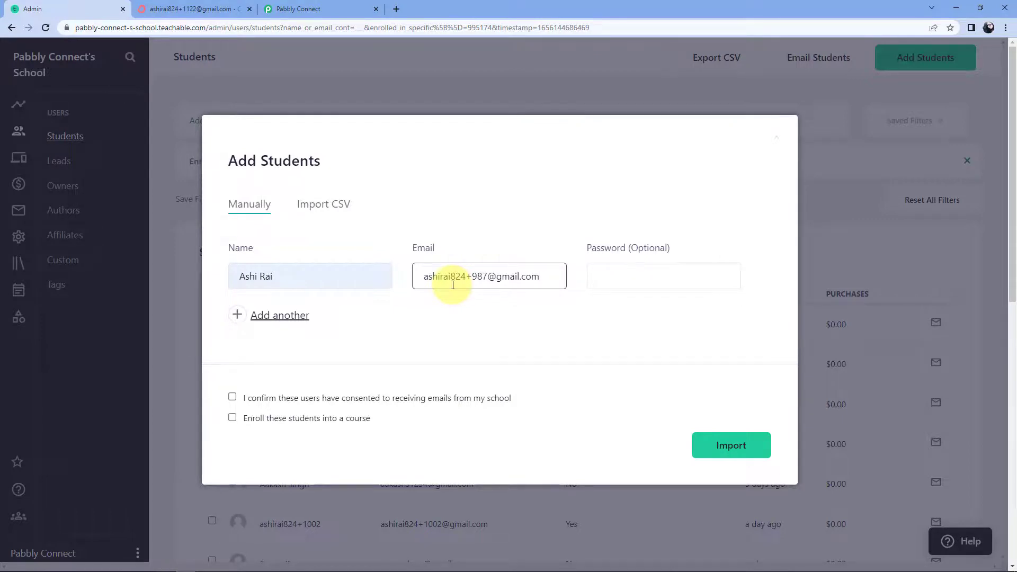
pyautogui.click(455, 296)
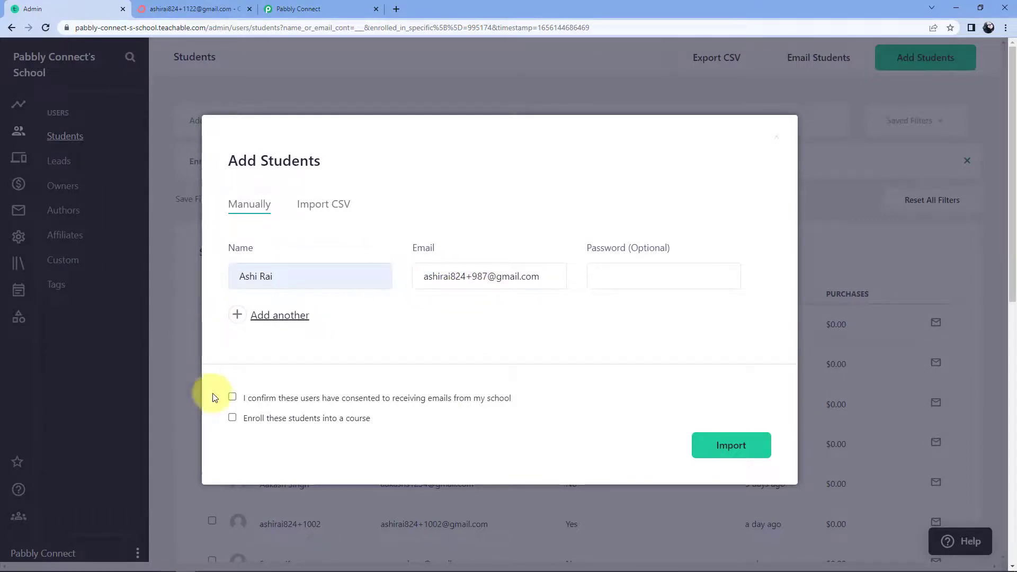
# Confirm school-email consent, enroll the student in Sports Training, and import them.
pyautogui.click(232, 397)
pyautogui.click(232, 418)
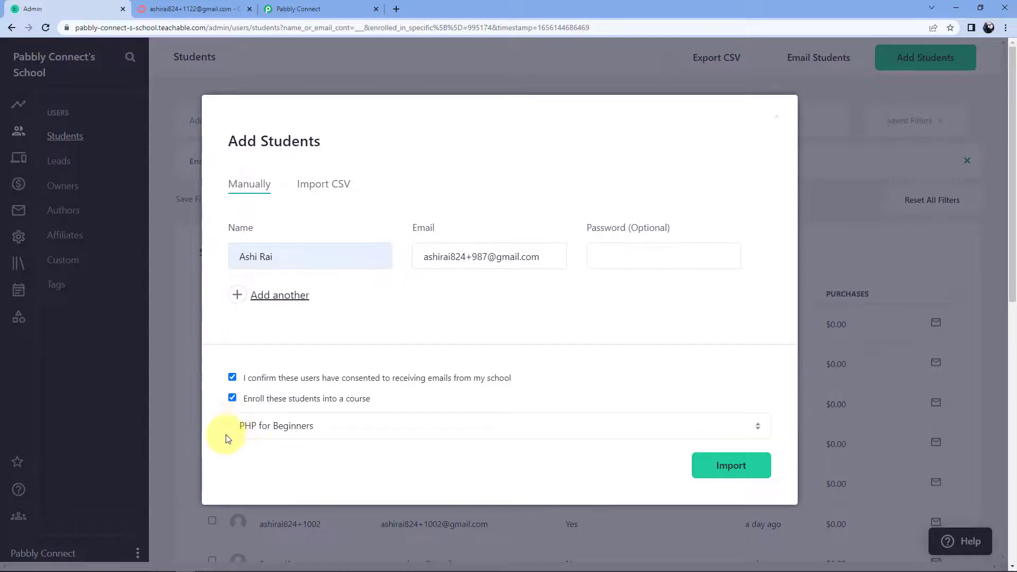
pyautogui.click(274, 426)
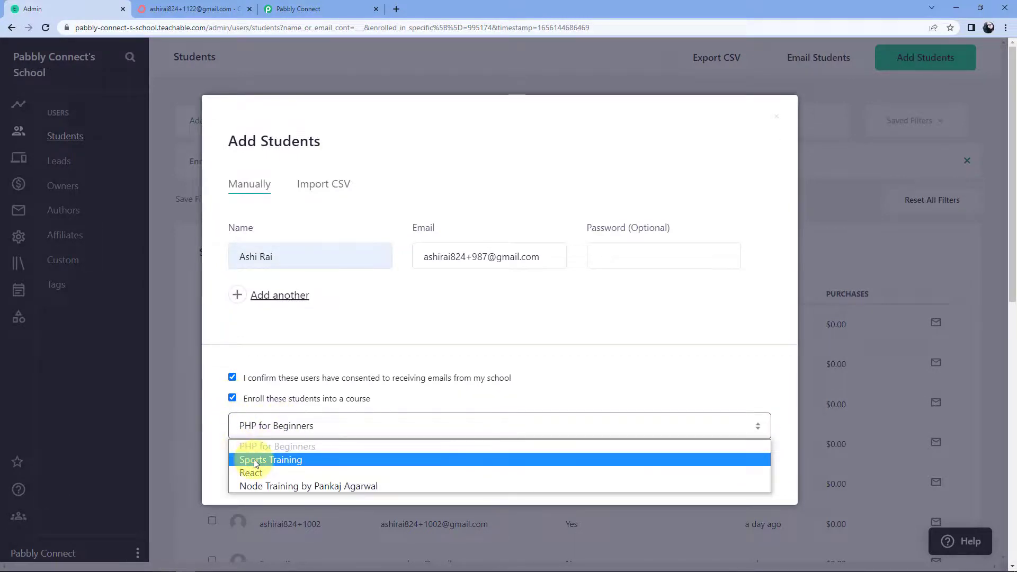
pyautogui.click(255, 460)
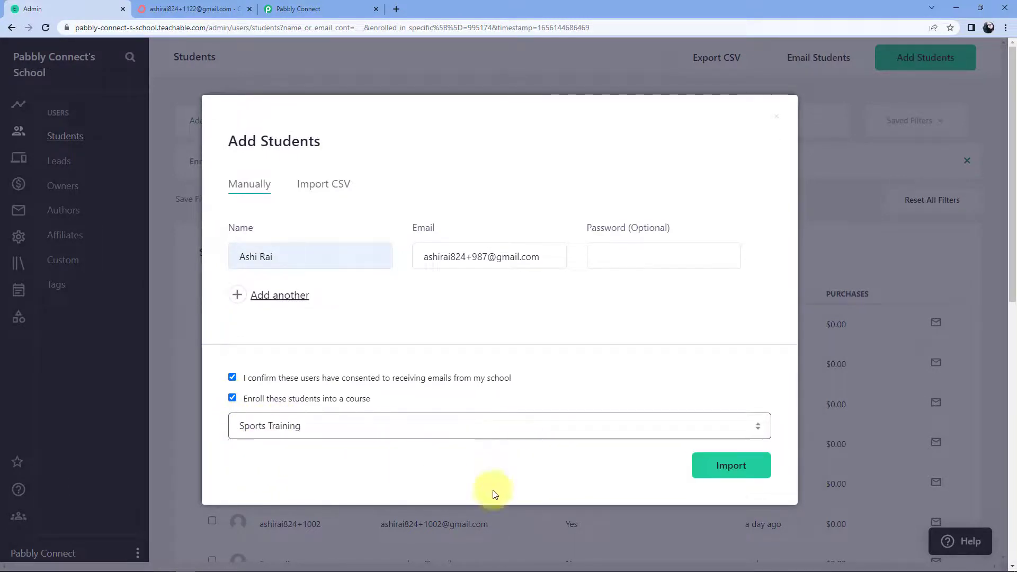
pyautogui.click(755, 466)
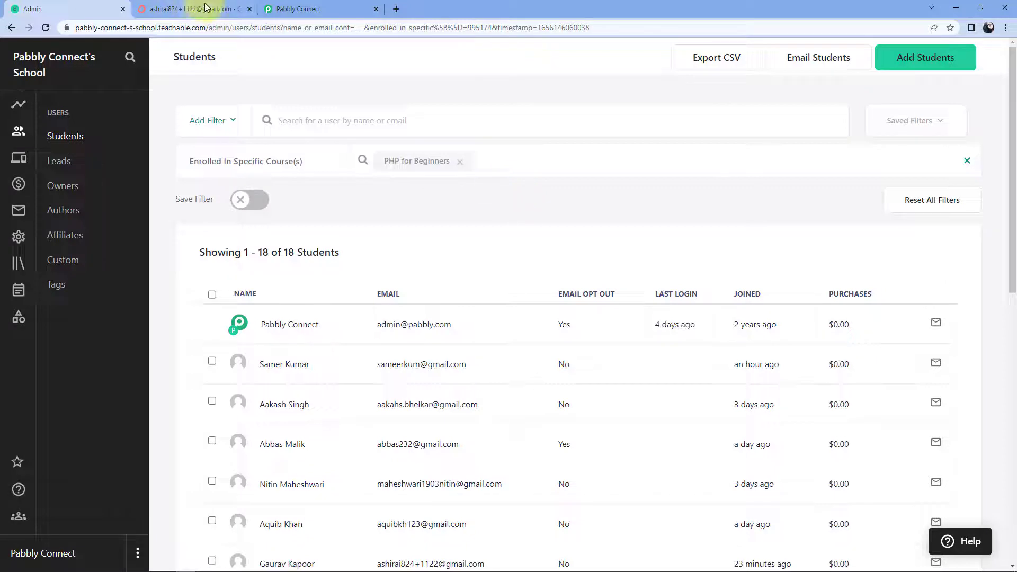
# Reload ConvertKit's All Subscribers list and open the new subscriber to check the split name.
pyautogui.click(218, 9)
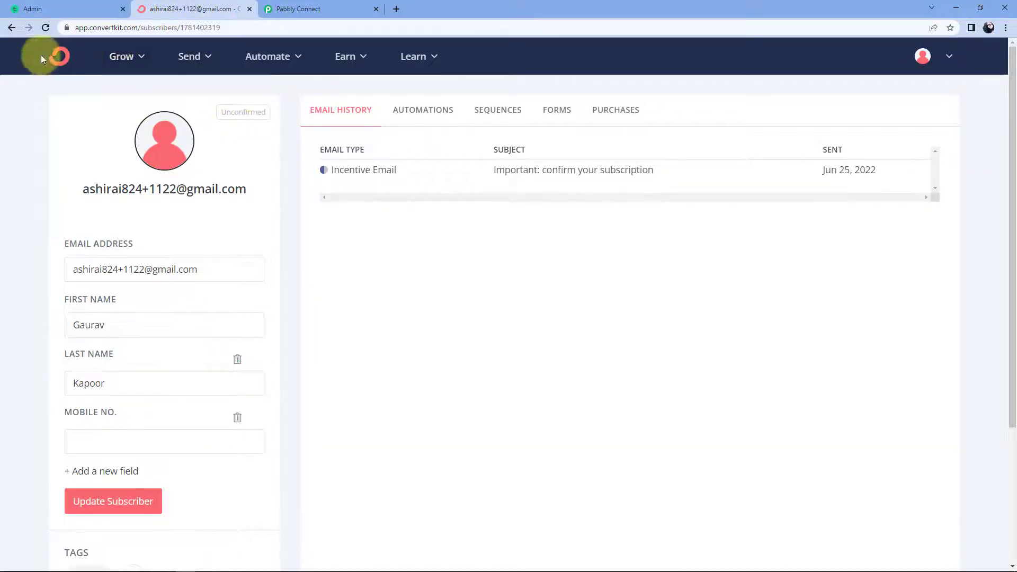
pyautogui.click(12, 27)
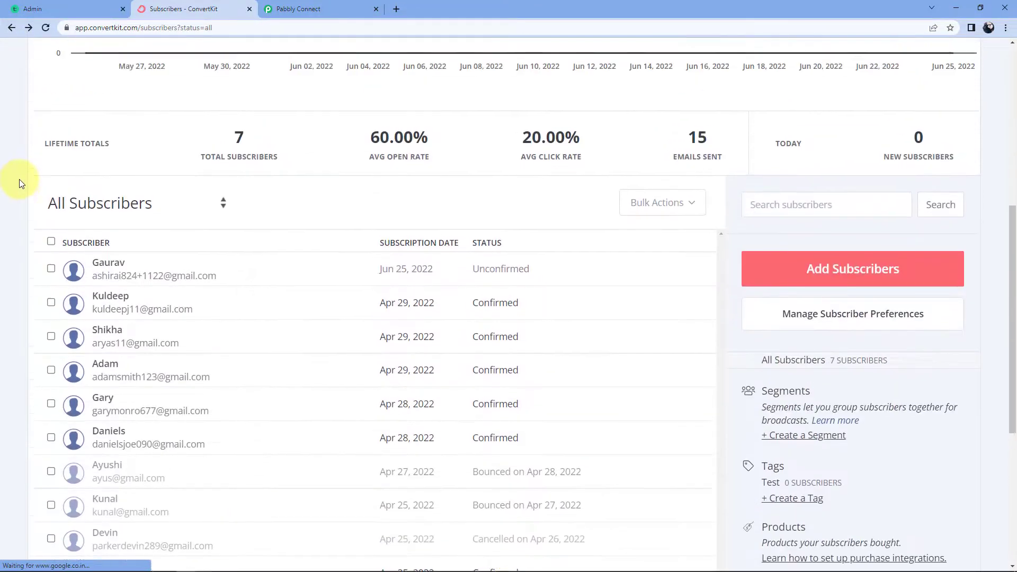
pyautogui.click(44, 28)
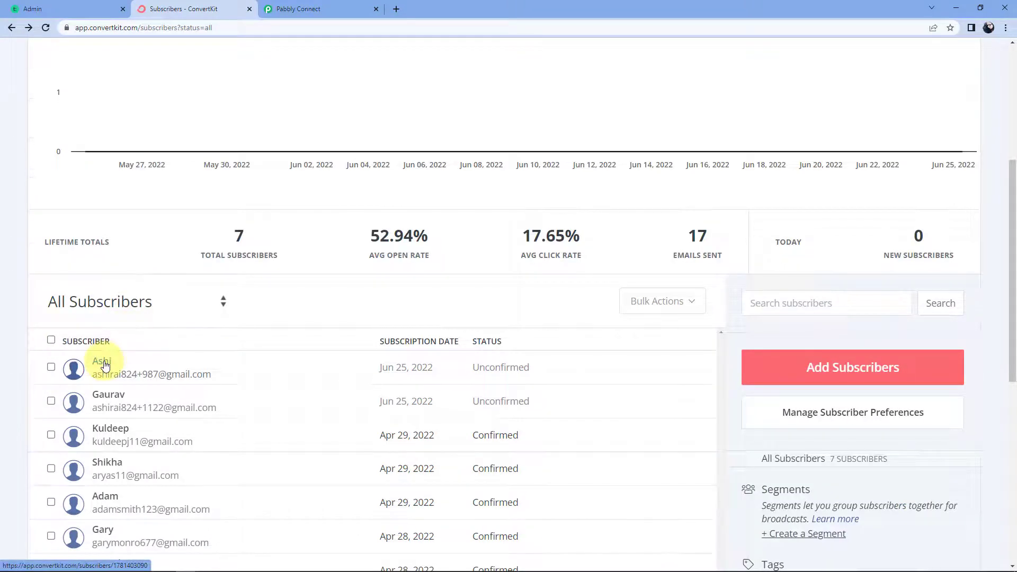
pyautogui.click(102, 362)
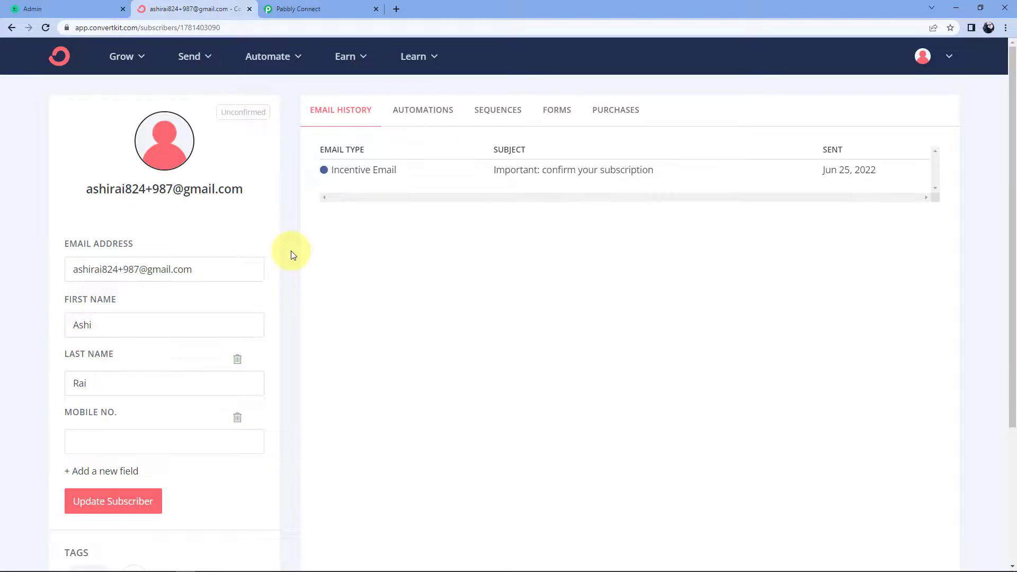
pyautogui.click(365, 6)
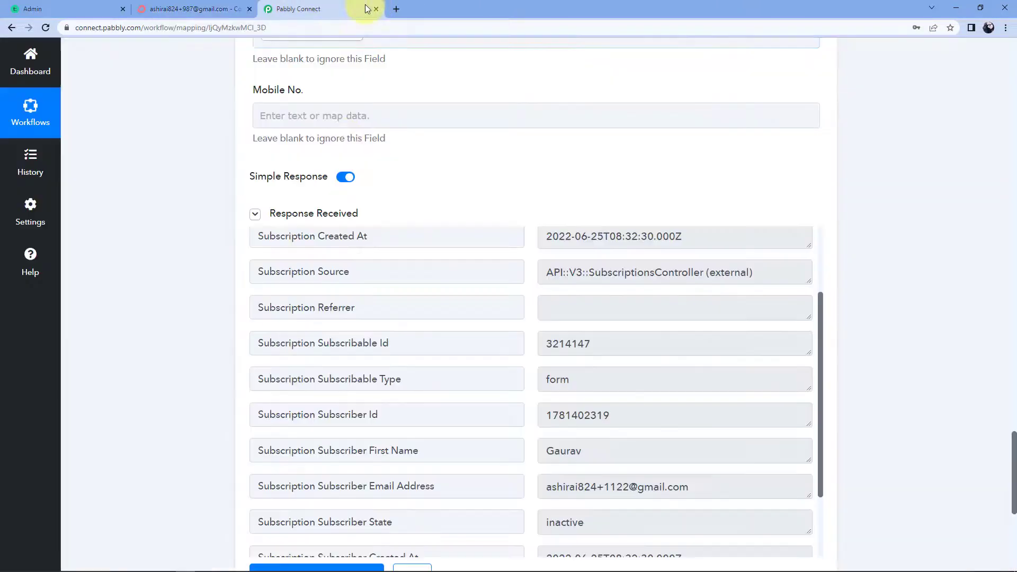
# Collapse the ConvertKit action and Teachable trigger cards, leaving the workflow scrolled to the top.
pyautogui.scroll(13, 894, 225)
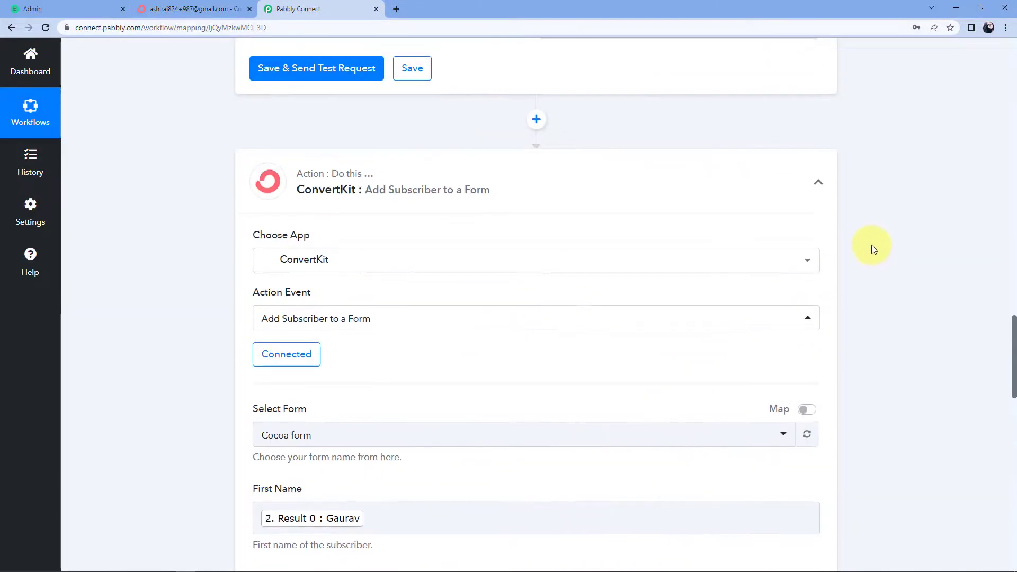
pyautogui.click(818, 183)
pyautogui.scroll(15, 863, 253)
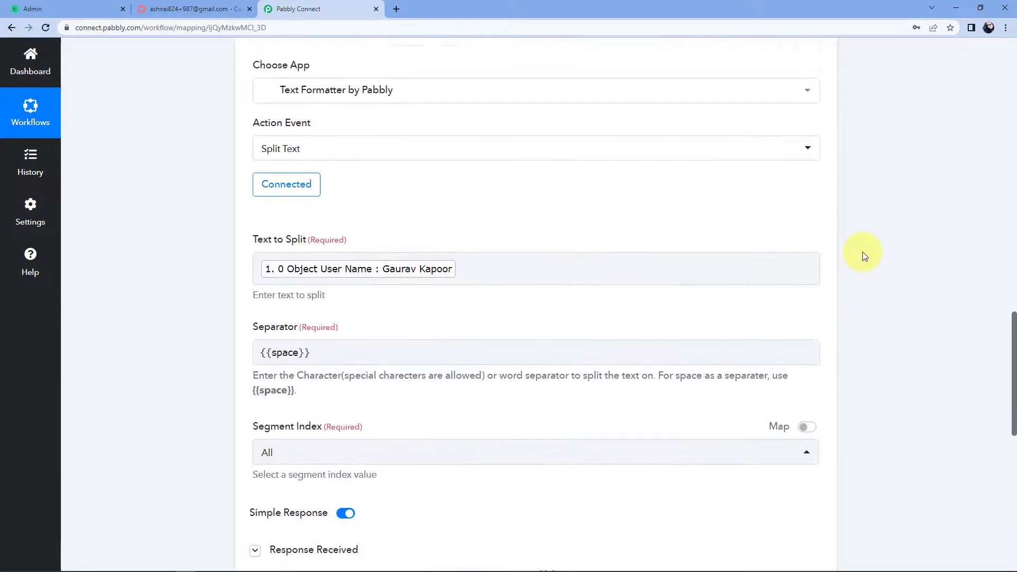
pyautogui.scroll(3, 862, 252)
pyautogui.scroll(6, 901, 317)
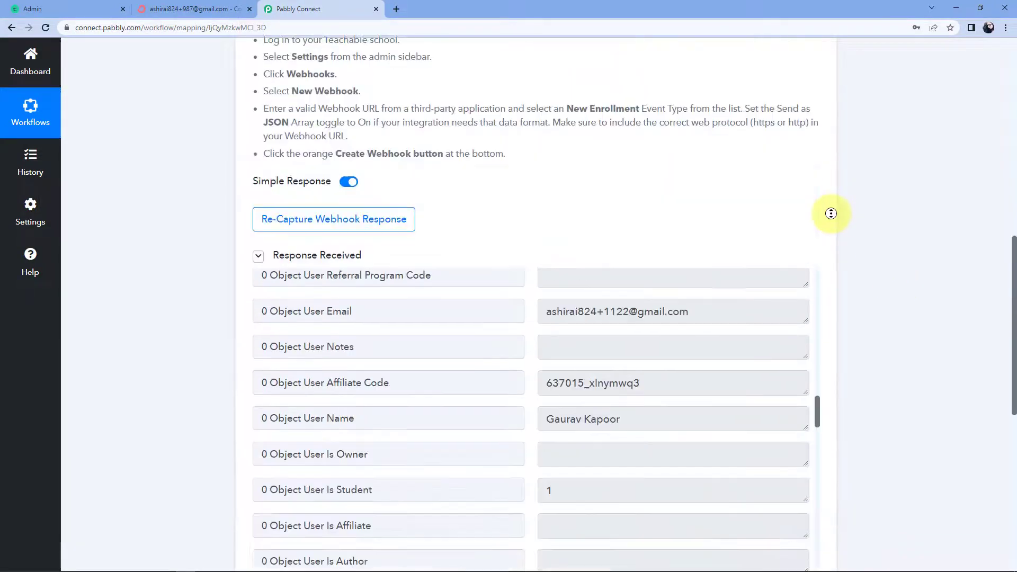
pyautogui.scroll(7, 897, 211)
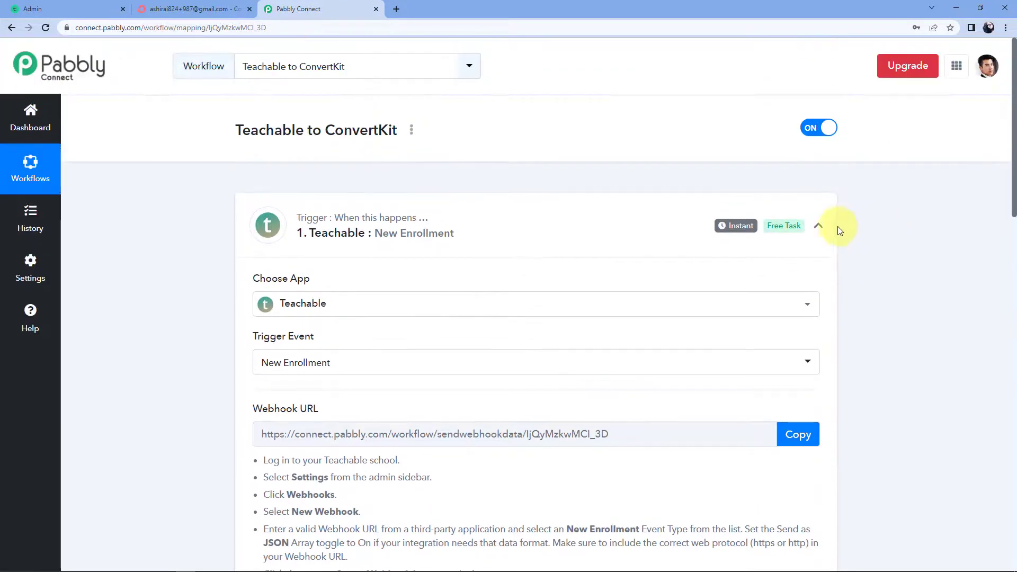
pyautogui.click(818, 225)
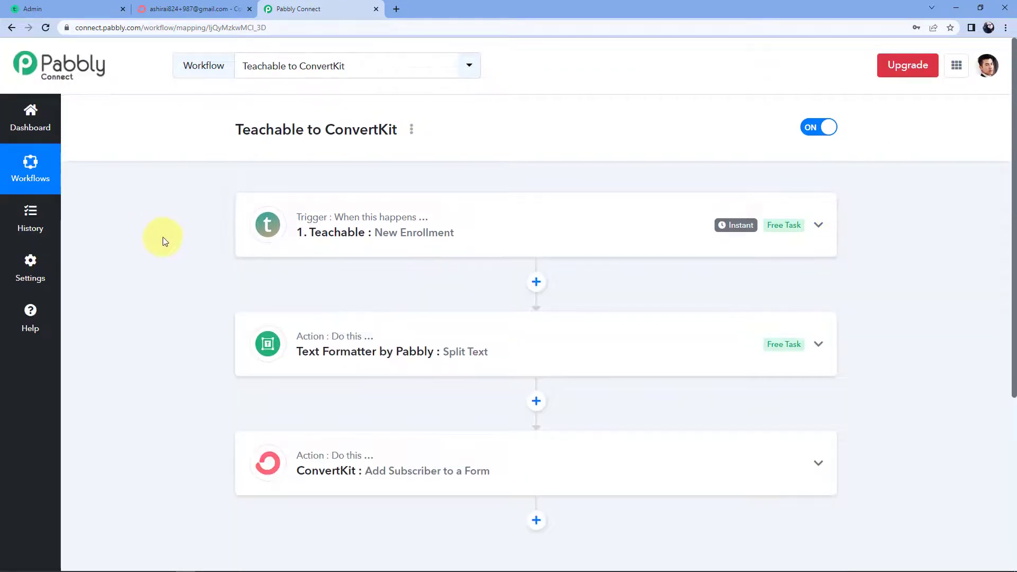
pyautogui.scroll(-1, 164, 237)
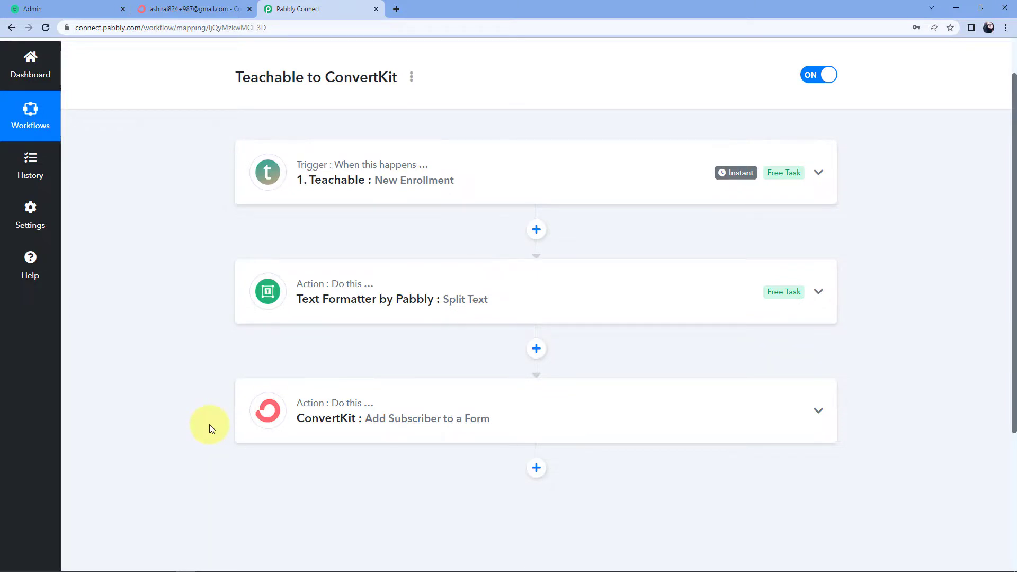
pyautogui.scroll(1, 370, 318)
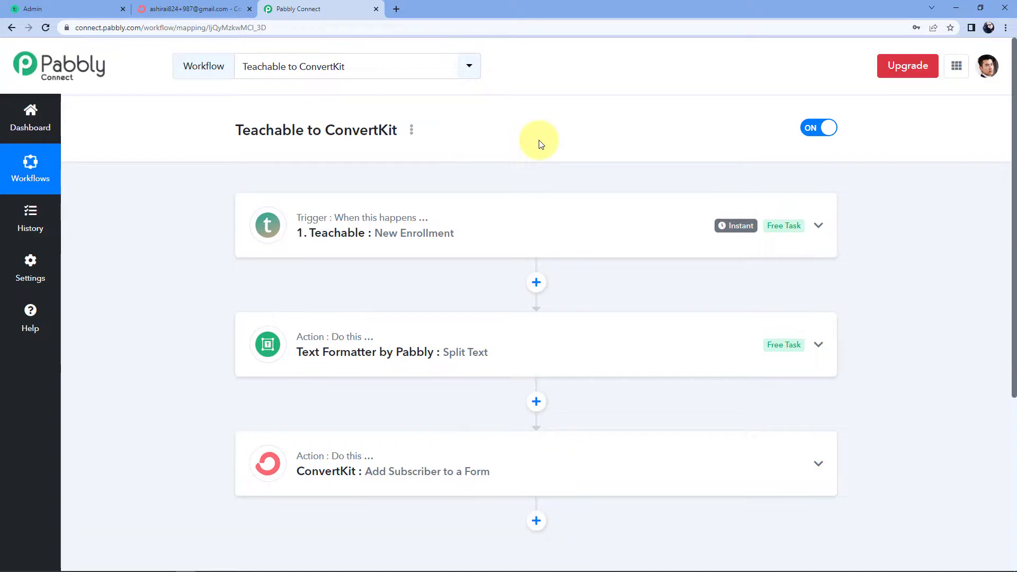